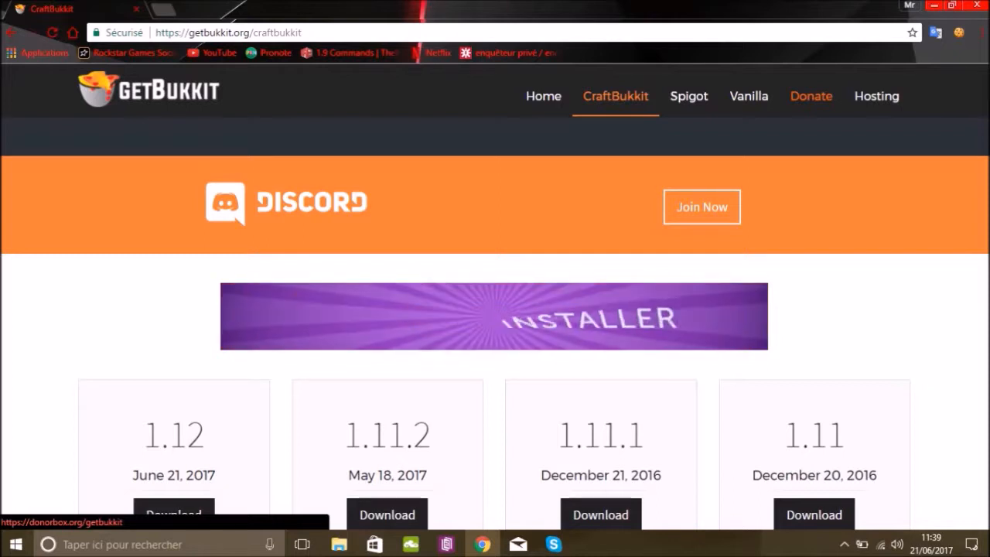
# Look through the CraftBukkit versions offered for download on the page.
pyautogui.scroll(1, 495, 325)
pyautogui.scroll(1, 495, 310)
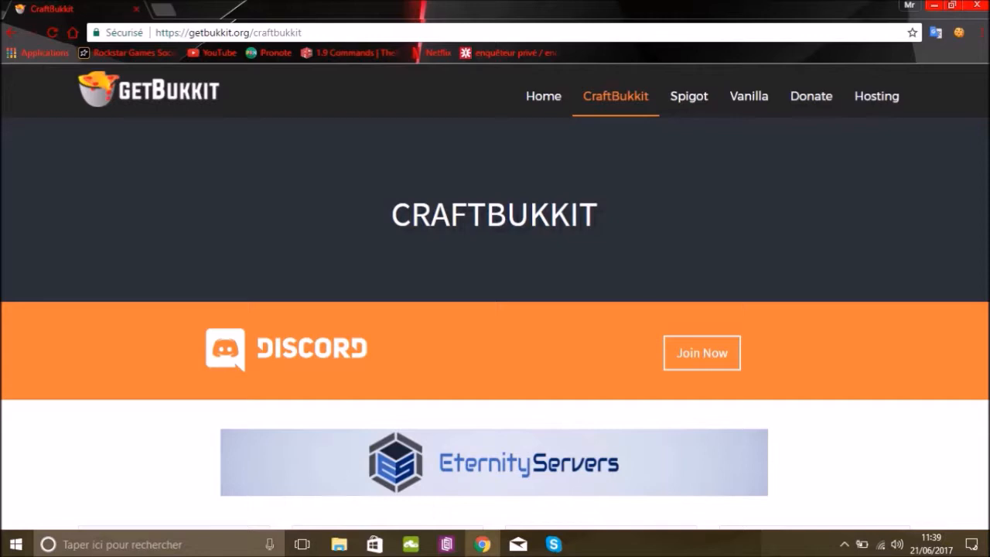
pyautogui.scroll(-3, 496, 325)
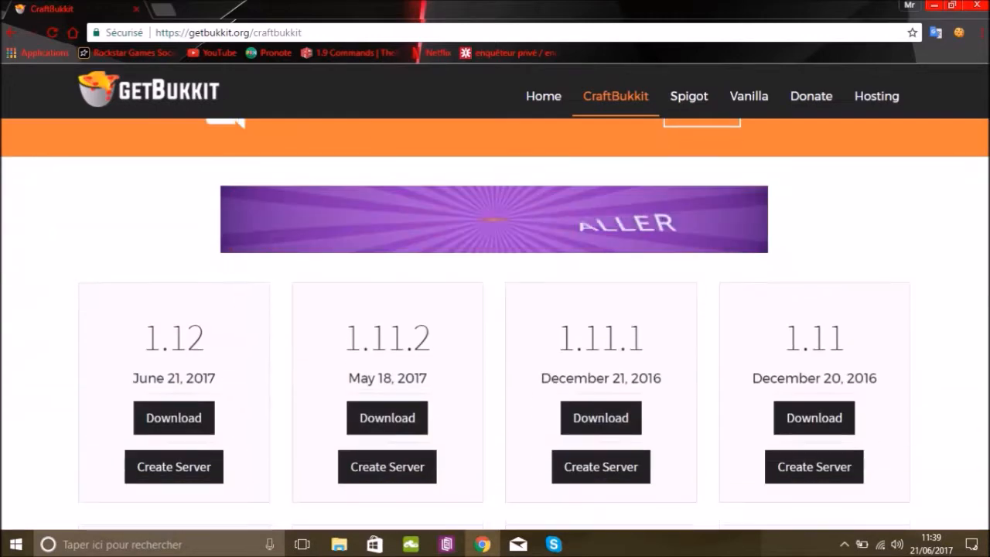
pyautogui.scroll(2, 495, 325)
pyautogui.scroll(-3, 495, 325)
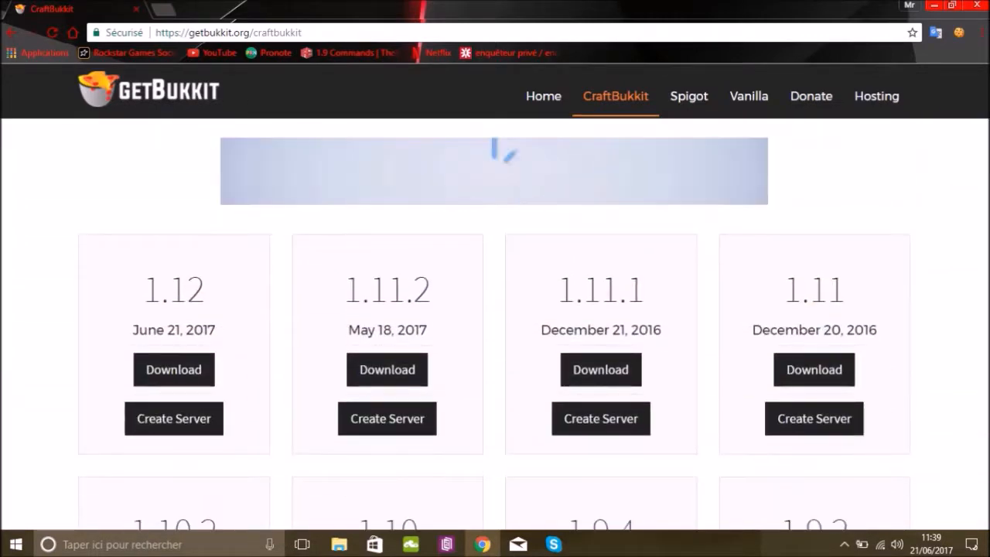
pyautogui.scroll(-20, 495, 325)
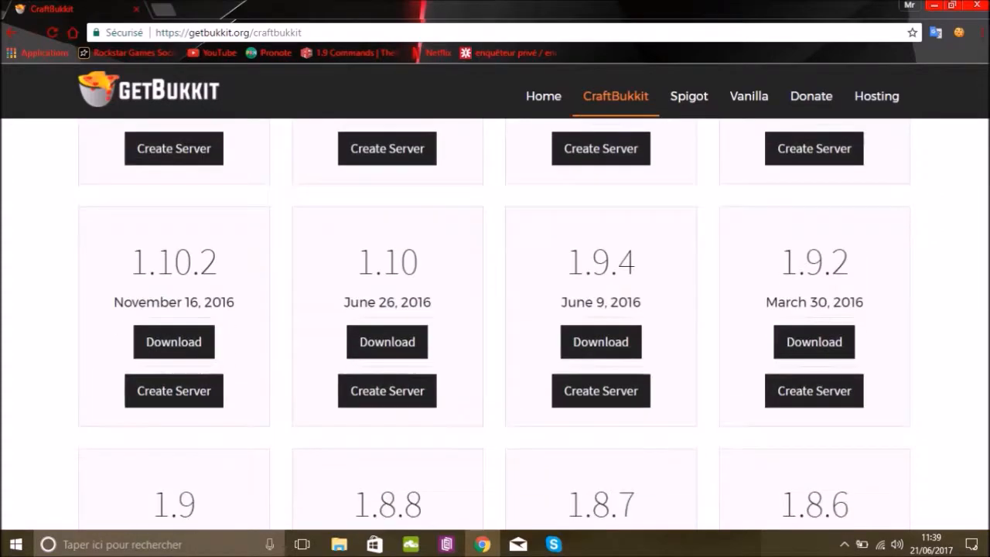
pyautogui.scroll(12, 495, 325)
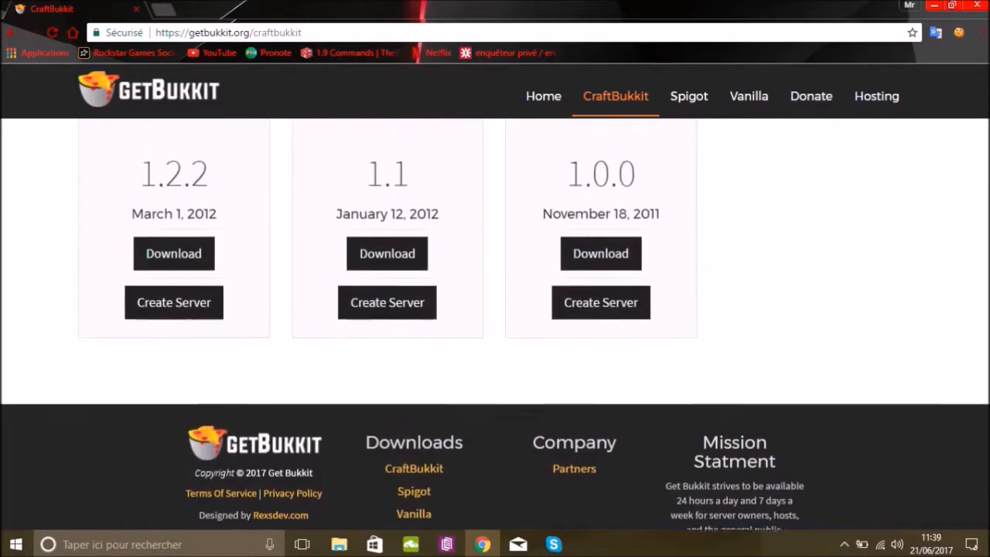
pyautogui.scroll(14, 495, 325)
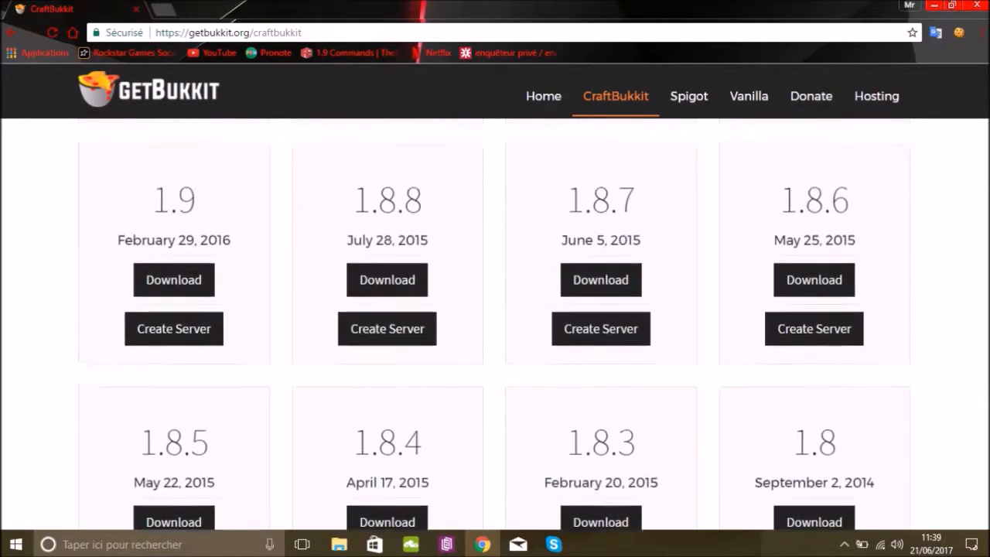
pyautogui.scroll(2, 496, 325)
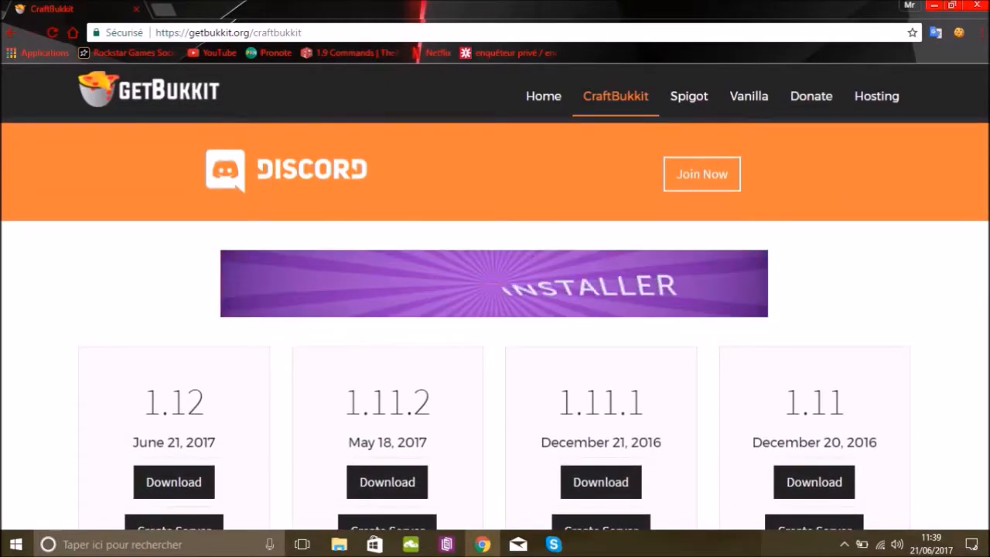
# Download the CraftBukkit 1.11 server file, skipping the ad page, and bring up the downloaded file.
pyautogui.scroll(-1, 495, 309)
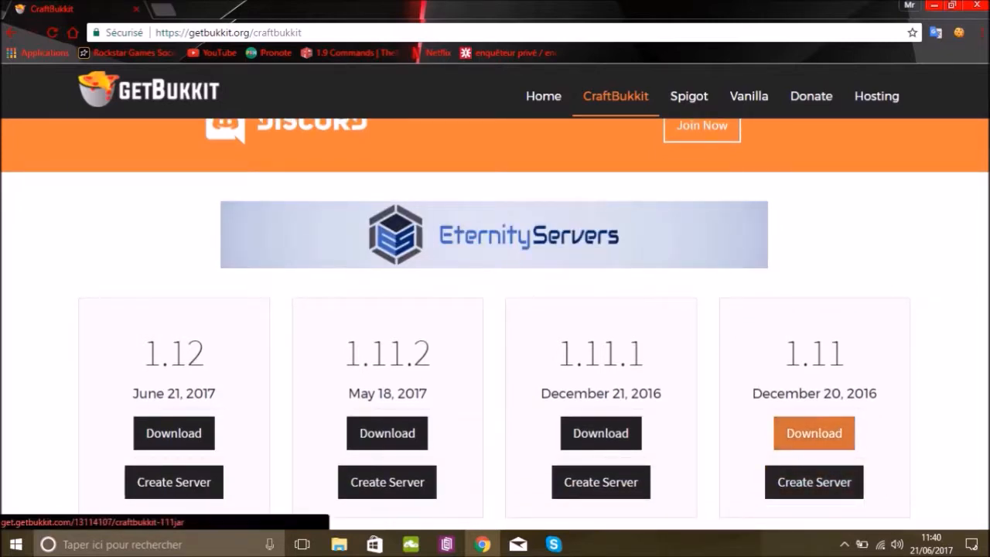
pyautogui.click(814, 433)
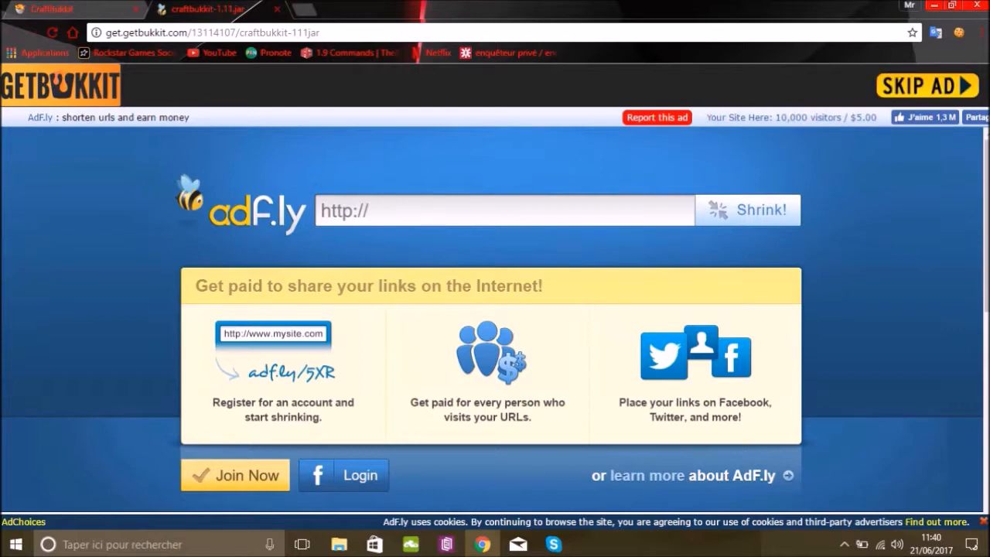
pyautogui.click(927, 86)
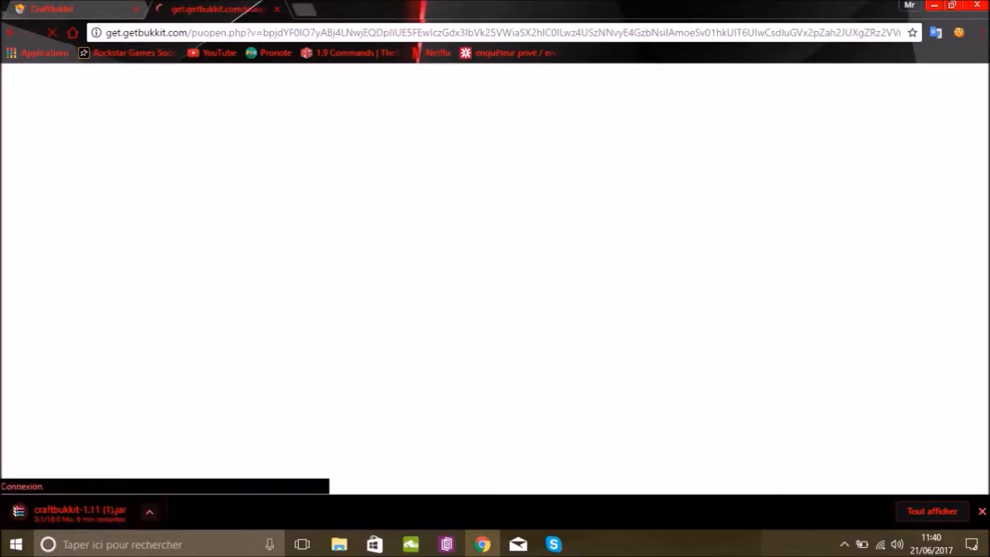
pyautogui.click(150, 511)
pyautogui.click(163, 486)
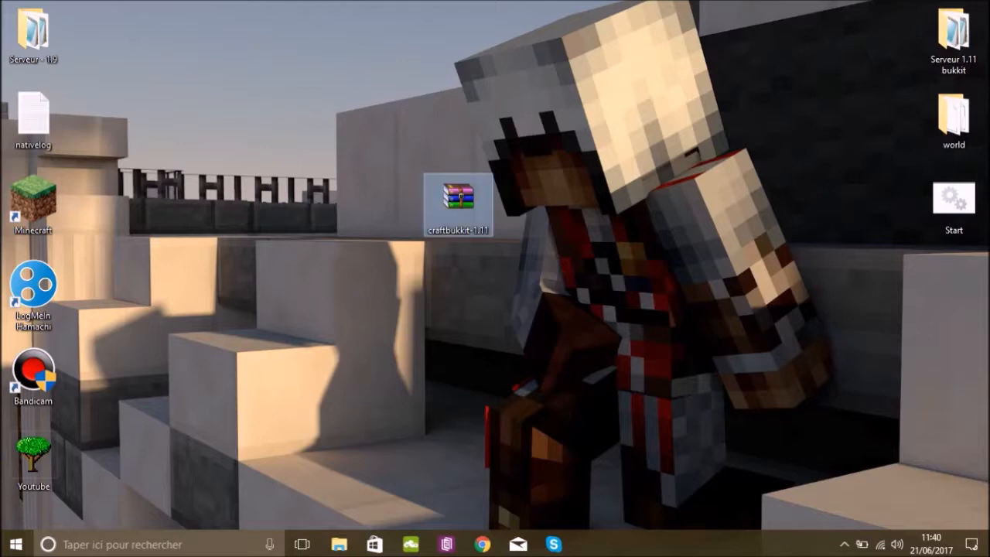
# Create a desktop folder named "Serveur Tuto 1.11" and move the craftbukkit-1.11 file into it.
pyautogui.rightClick(553, 201)
pyautogui.moveTo(657, 355)
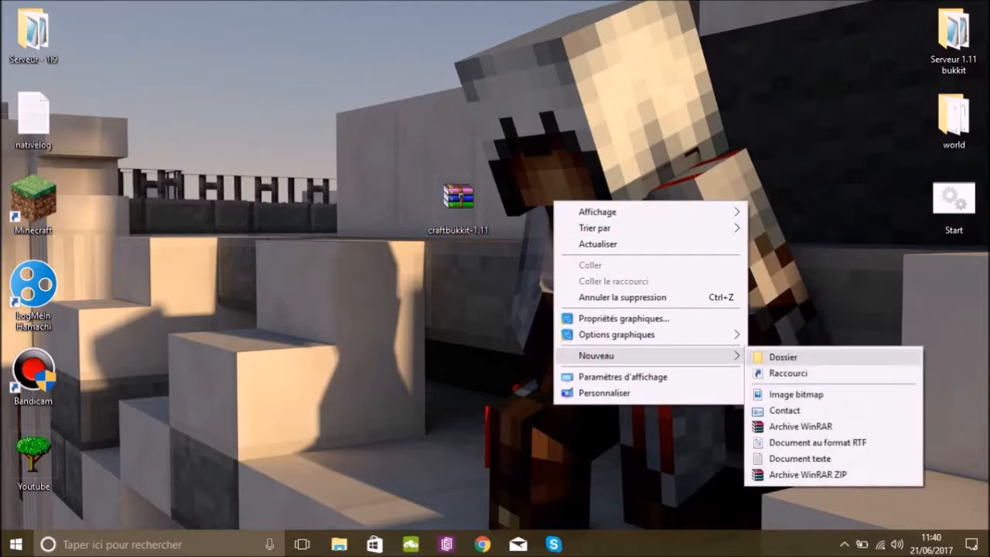
pyautogui.click(773, 357)
pyautogui.write('S')
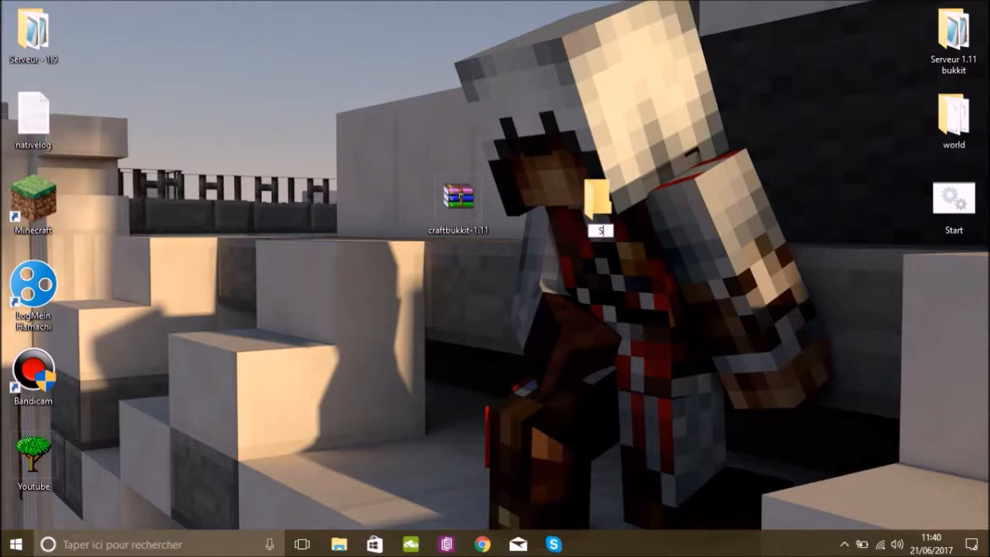
pyautogui.write('erveur Tuto 1.11')
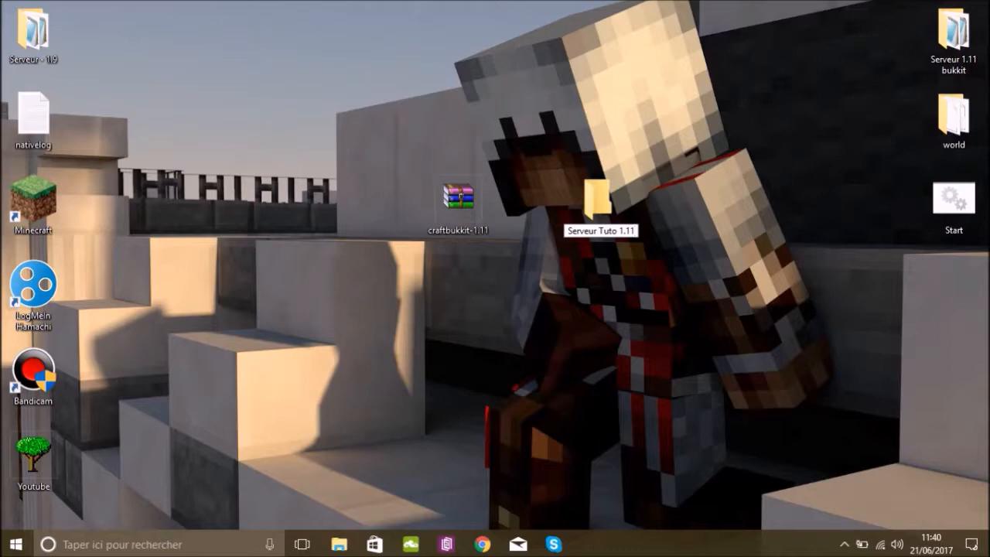
pyautogui.press('Return')
pyautogui.moveTo(458, 203); pyautogui.dragTo(456, 116)
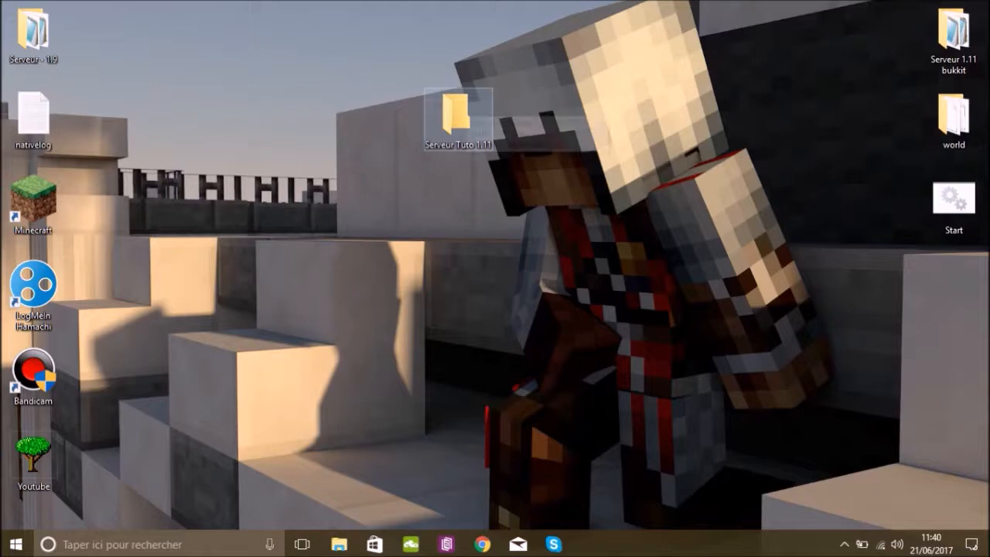
# Create a new text document with its default name inside the Serveur Tuto 1.11 folder.
pyautogui.doubleClick(457, 114)
pyautogui.rightClick(259, 181)
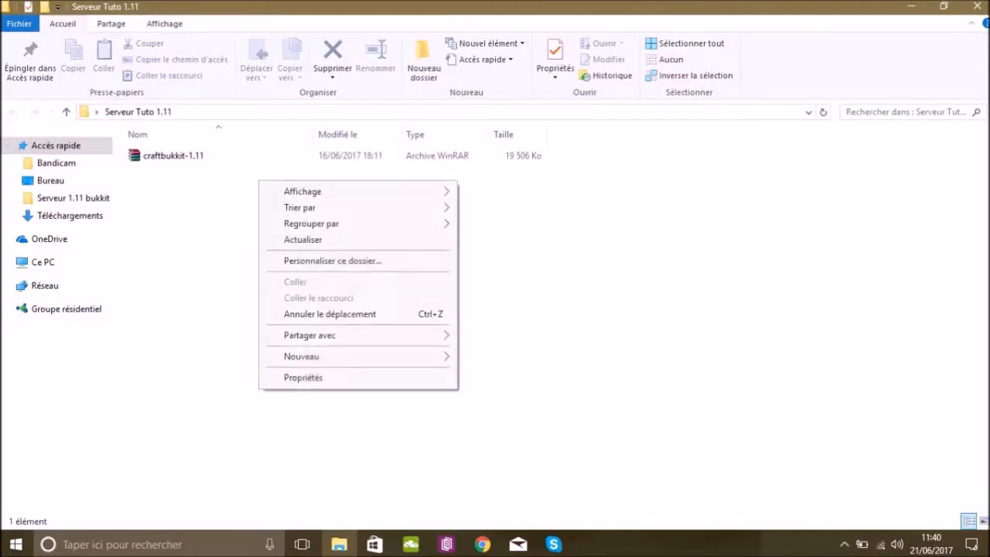
pyautogui.moveTo(302, 356)
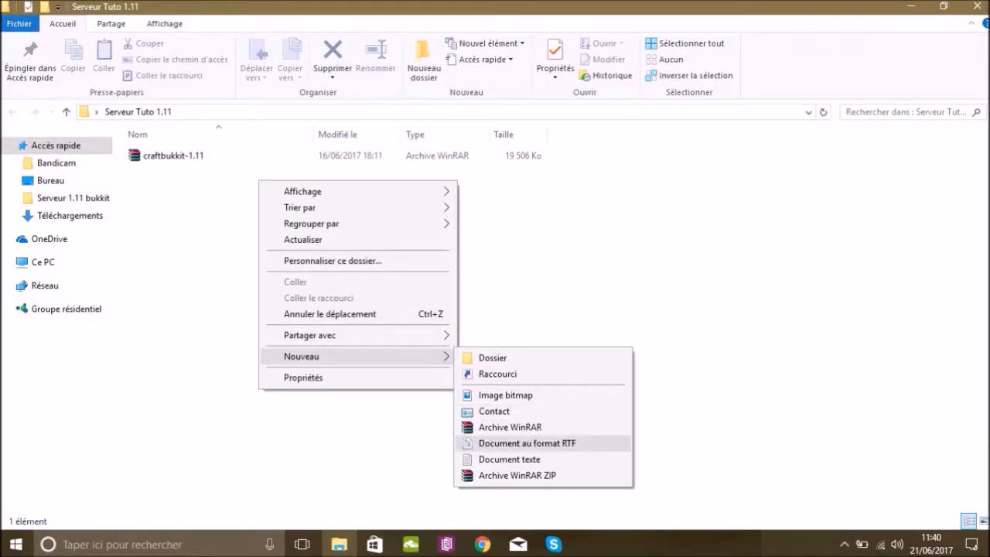
pyautogui.click(510, 460)
pyautogui.press('Return')
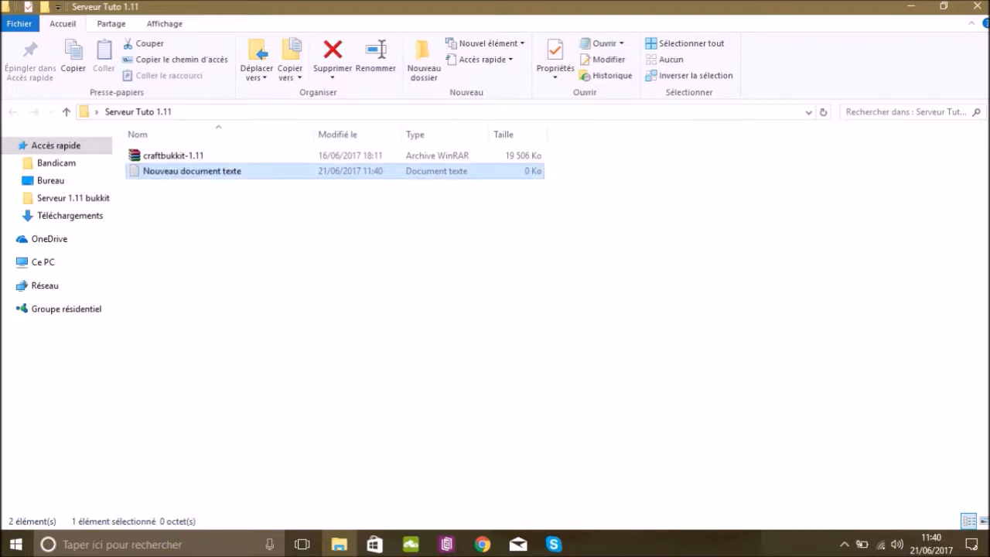
# Paste the launch script "java -Xmx1024M -jar craftbukkit-1.11.jar true" followed by "PAUSE" into the new text document.
pyautogui.doubleClick(192, 171)
pyautogui.click(894, 52)
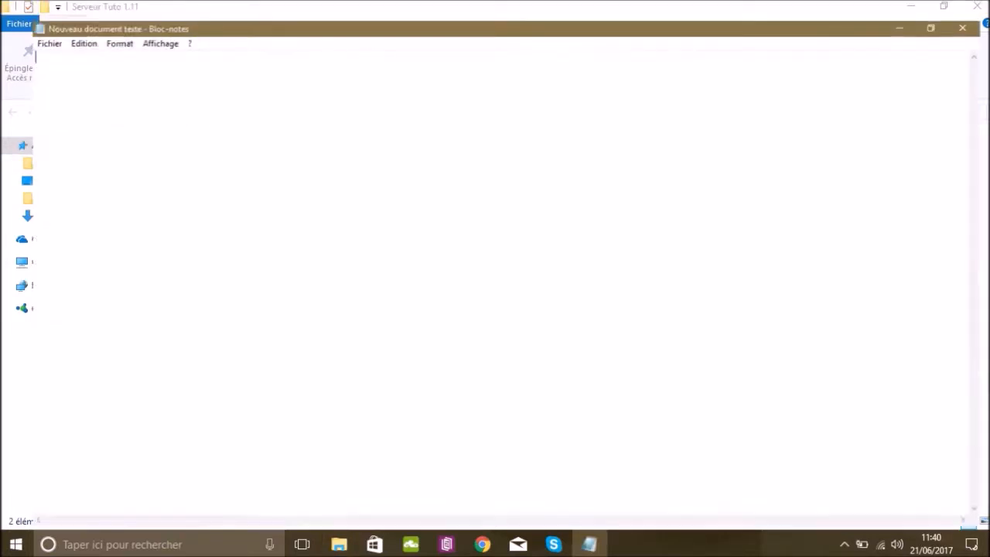
pyautogui.write('java -Xmx1024M -jar craftbukkit-1.11.jar true PAUSE')
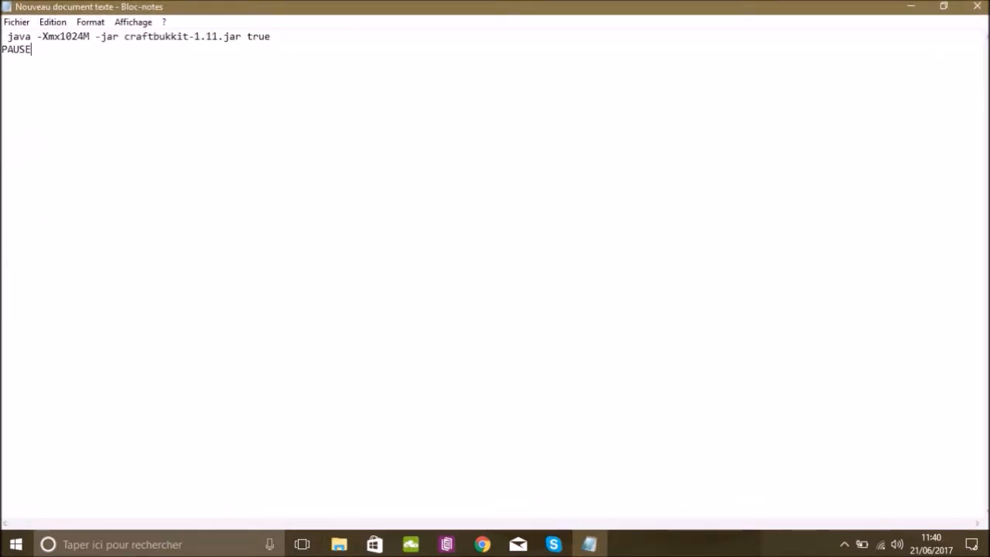
pyautogui.click(943, 7)
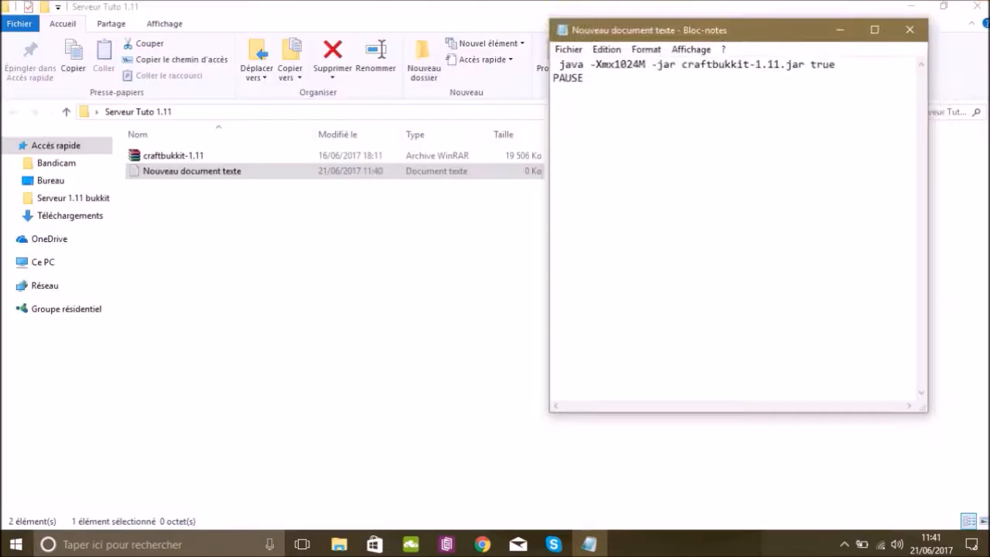
pyautogui.moveTo(733, 53); pyautogui.dragTo(524, 82)
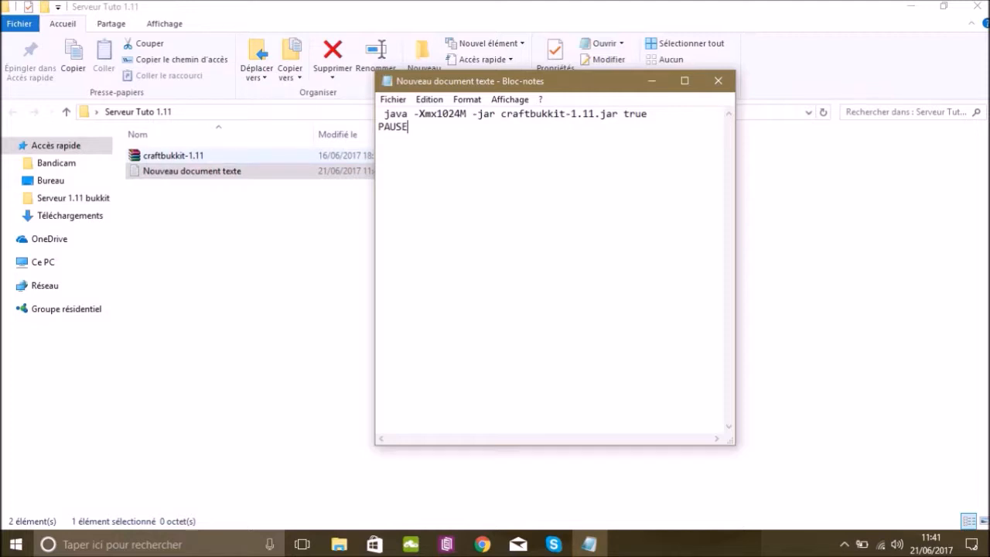
# Compare the craftbukkit-1.11 file's name with the jar name used in the launch script.
pyautogui.rightClick(206, 156)
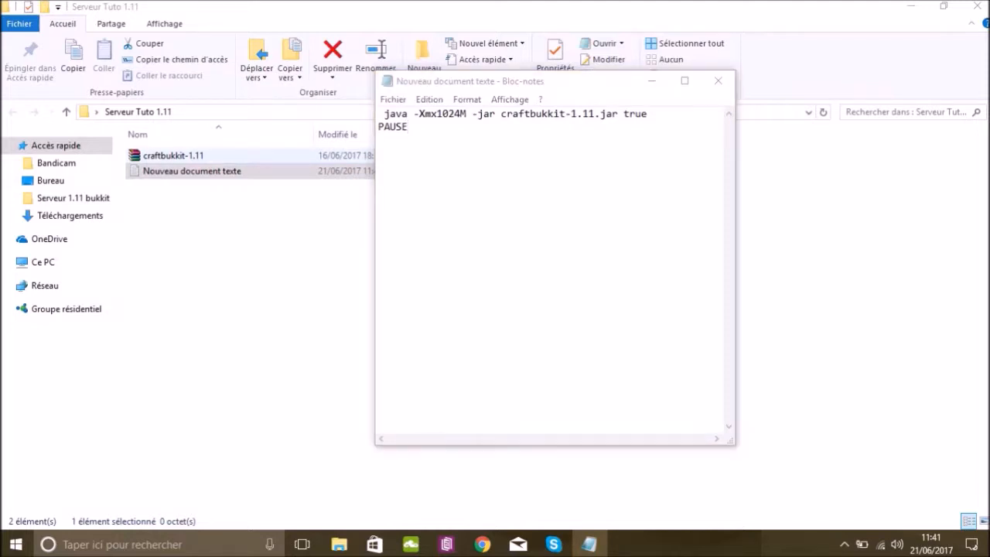
pyautogui.click(194, 156)
pyautogui.click(189, 155)
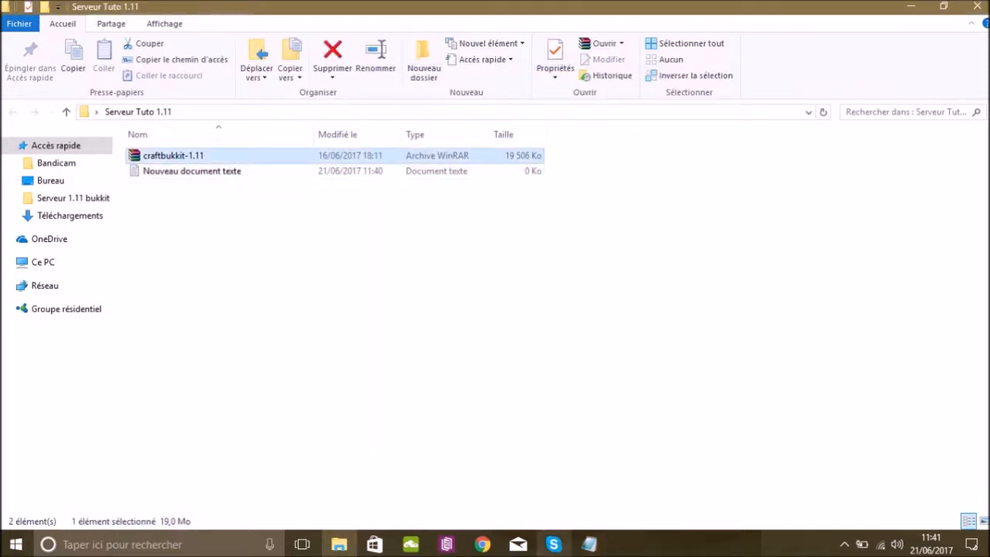
pyautogui.click(590, 544)
pyautogui.moveTo(500, 114); pyautogui.dragTo(594, 114)
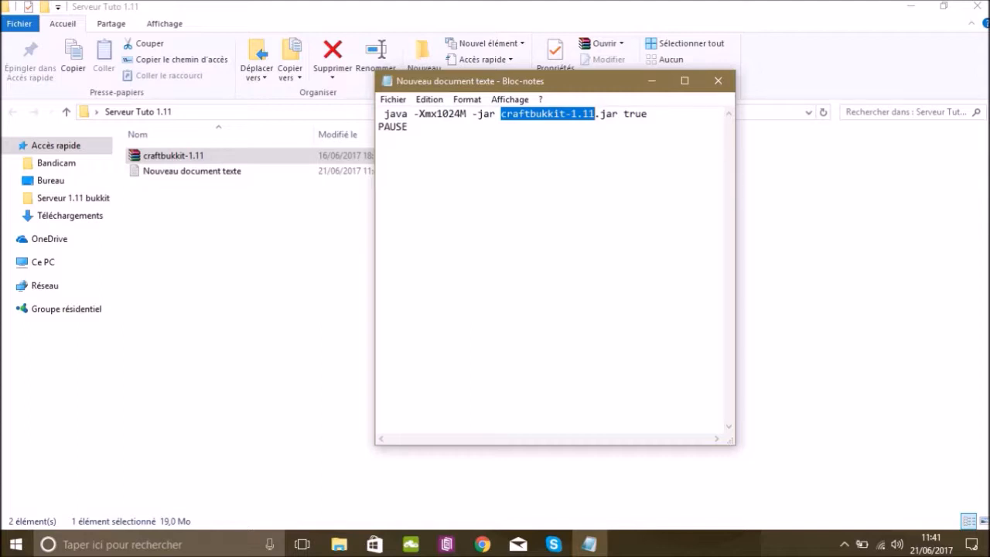
# Rename the craftbukkit-1.11 file in the server folder to "craftbukkit".
pyautogui.click(651, 80)
pyautogui.rightClick(248, 154)
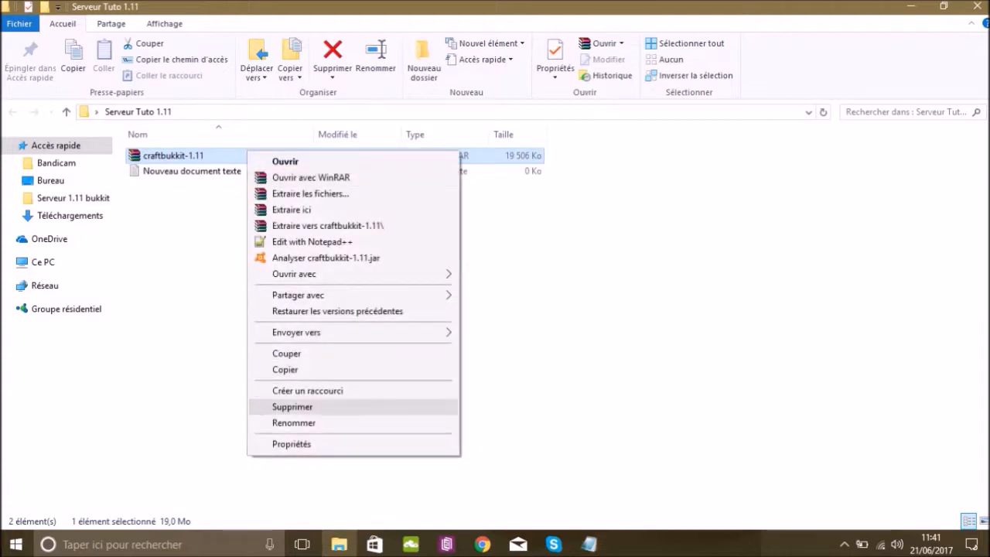
pyautogui.click(294, 422)
pyautogui.press('End')
pyautogui.press('BackSpace')
pyautogui.press('BackSpace')
pyautogui.press('BackSpace')
pyautogui.press('BackSpace')
pyautogui.press('BackSpace')
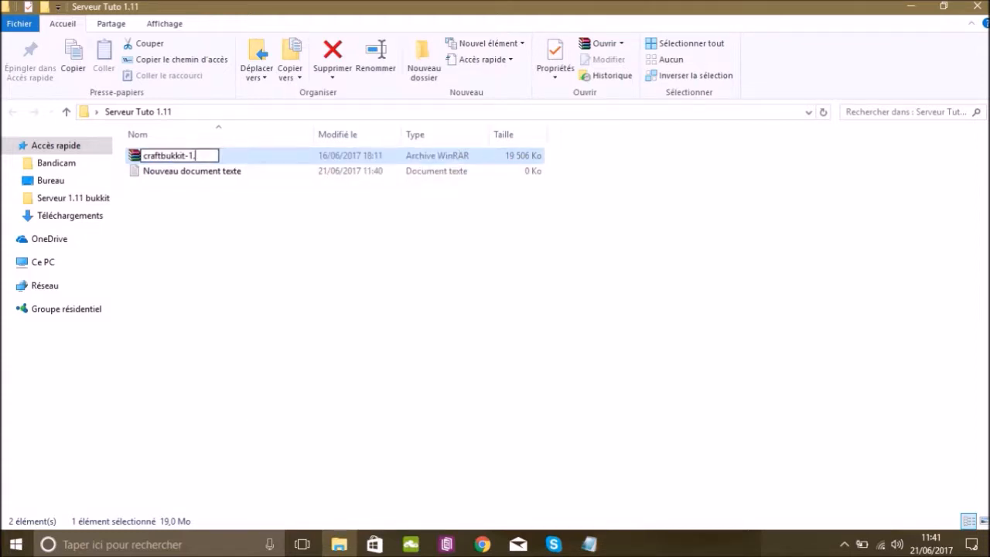
pyautogui.press('Return')
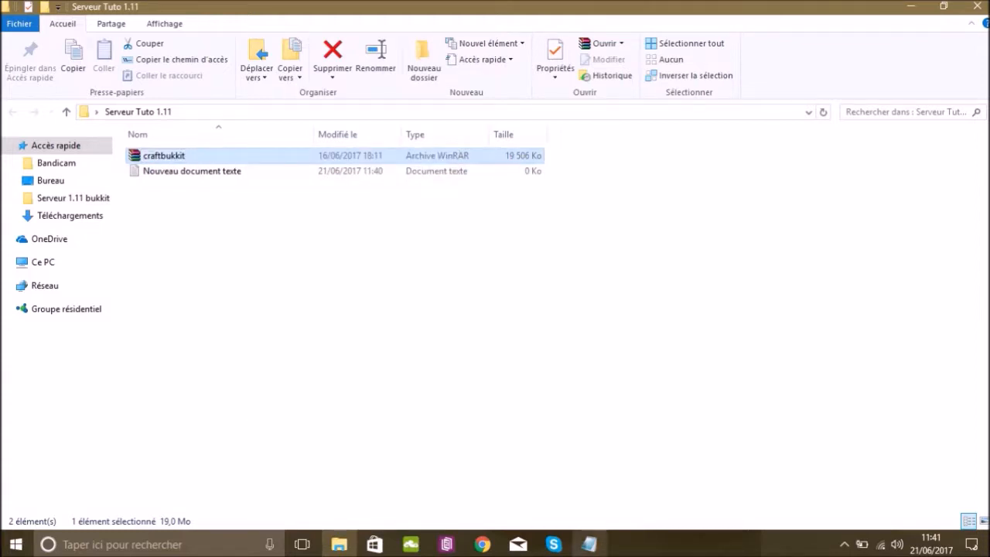
# Change the jar name in the launch script to craftbukkit.jar.
pyautogui.click(590, 544)
pyautogui.press('Right')
pyautogui.press('BackSpace')
pyautogui.press('BackSpace')
pyautogui.press('BackSpace')
pyautogui.press('BackSpace')
pyautogui.press('BackSpace')
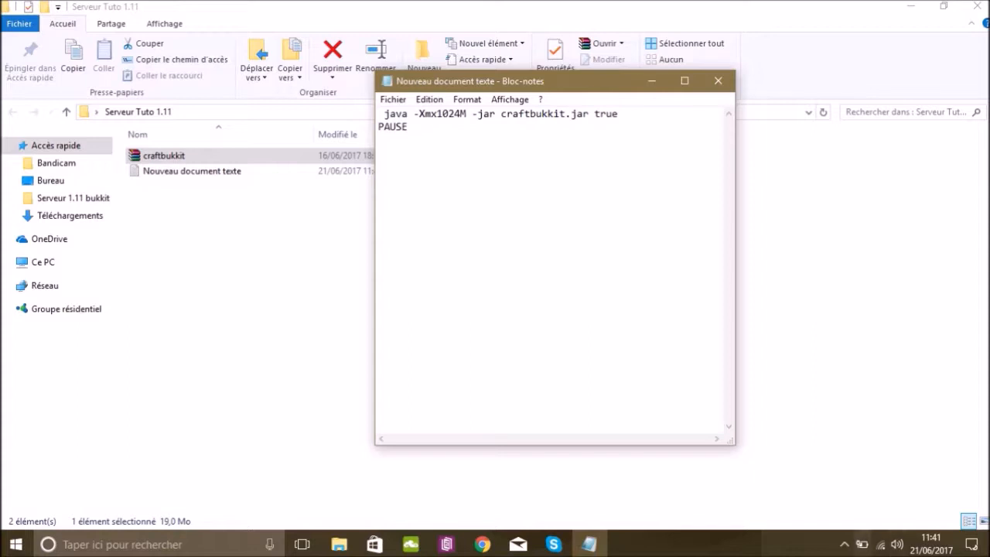
# Save the launch script as "Start.bat" in the Serveur Tuto 1.11 folder and close the text editor.
pyautogui.click(393, 99)
pyautogui.click(434, 165)
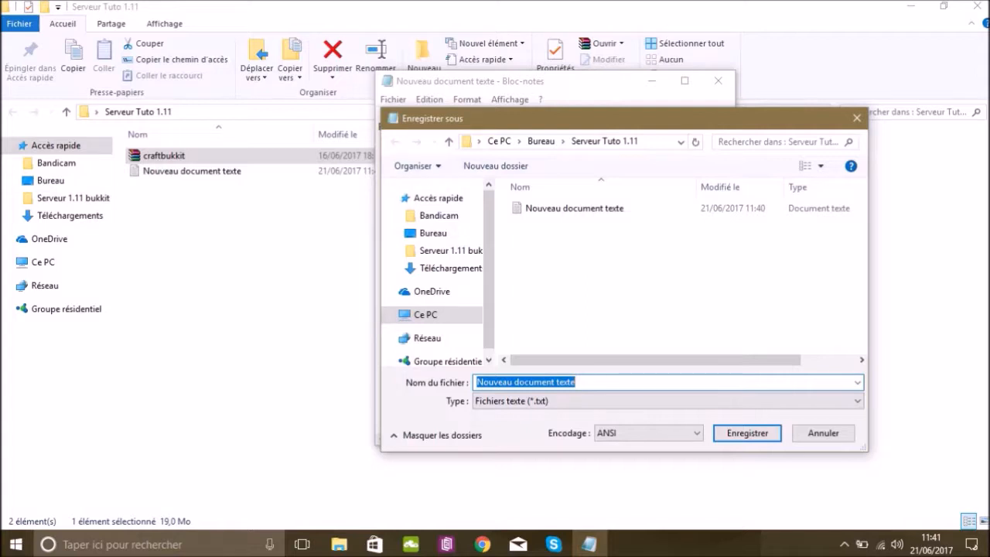
pyautogui.write('Start.bat')
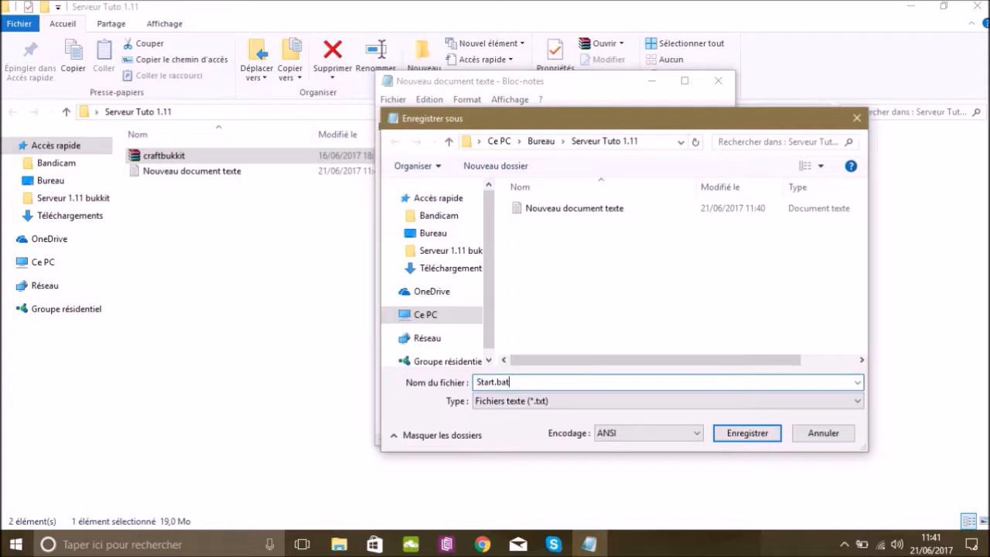
pyautogui.click(748, 433)
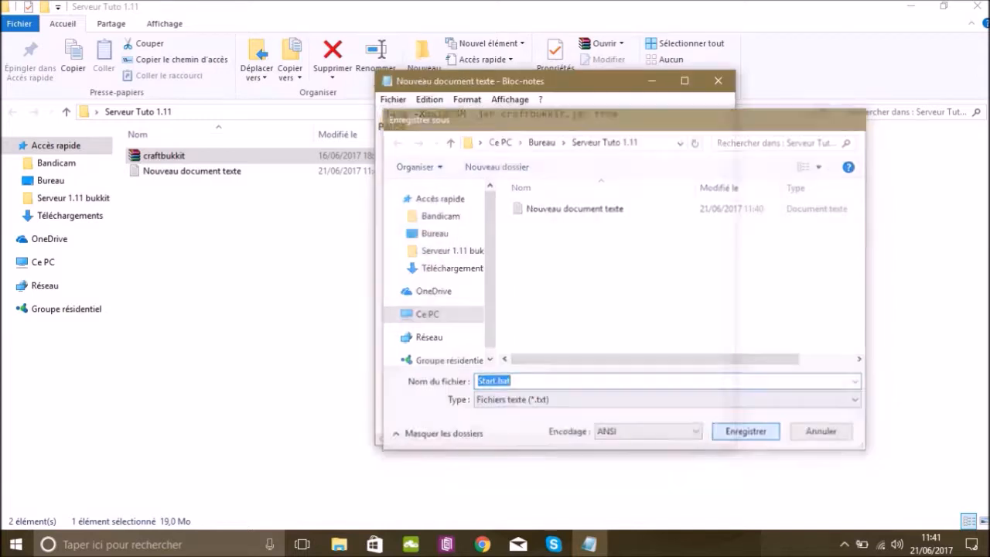
pyautogui.click(718, 81)
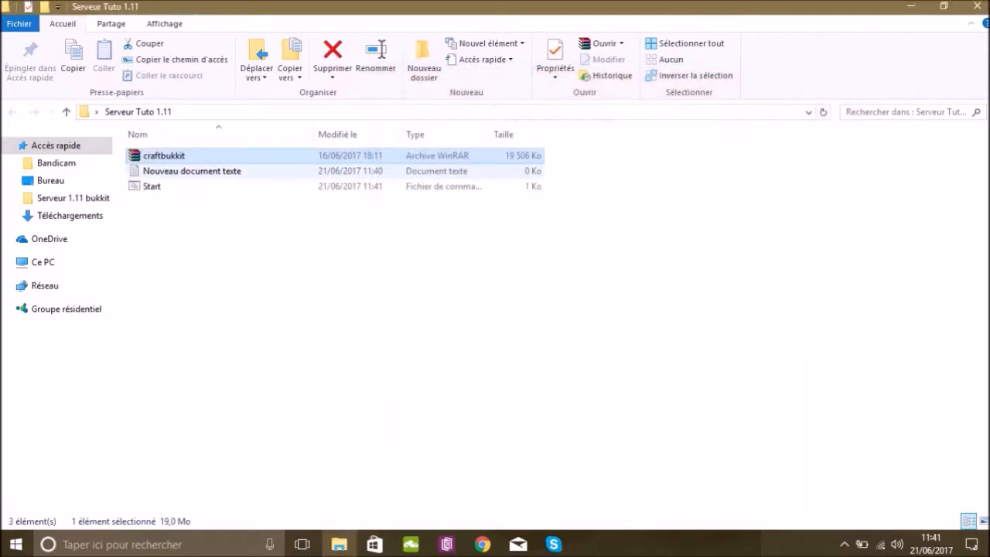
# Delete the empty Nouveau document texte file and run the Start batch file to launch the server.
pyautogui.click(192, 171)
pyautogui.press('Delete')
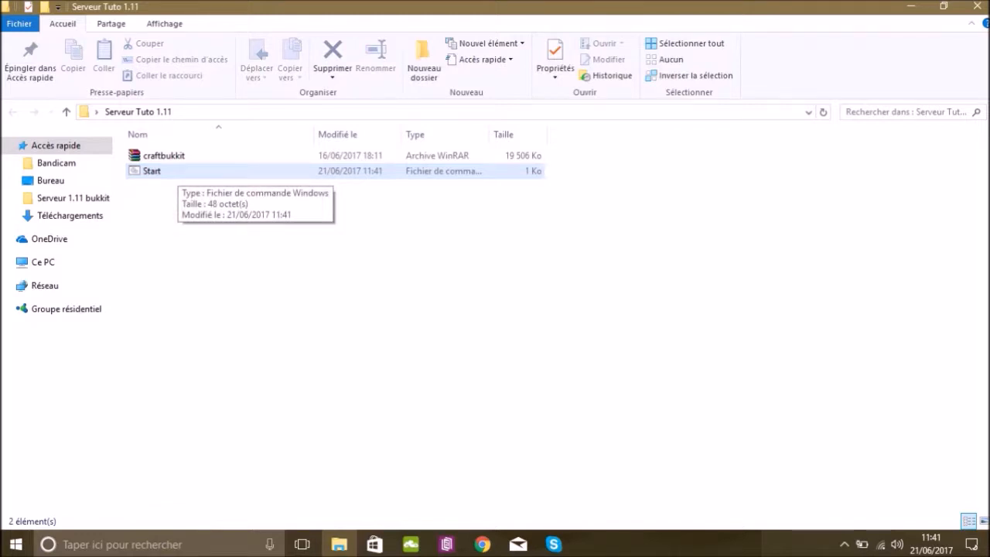
pyautogui.doubleClick(186, 172)
pyautogui.moveTo(290, 60); pyautogui.dragTo(514, 90)
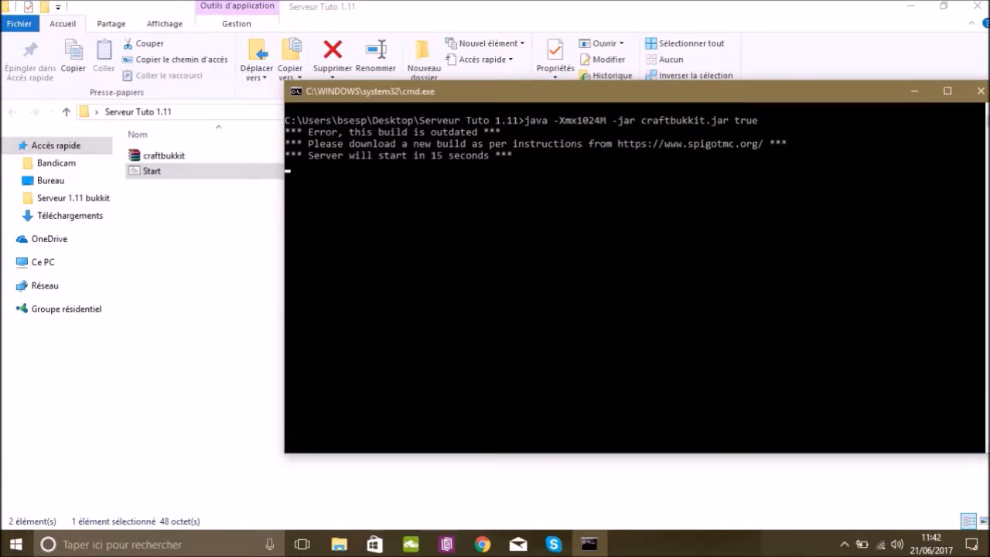
# Move the server console aside to watch the files generated in the Serveur Tuto 1.11 folder, and dismiss the paused console.
pyautogui.moveTo(457, 99); pyautogui.dragTo(482, 83)
pyautogui.click(938, 79)
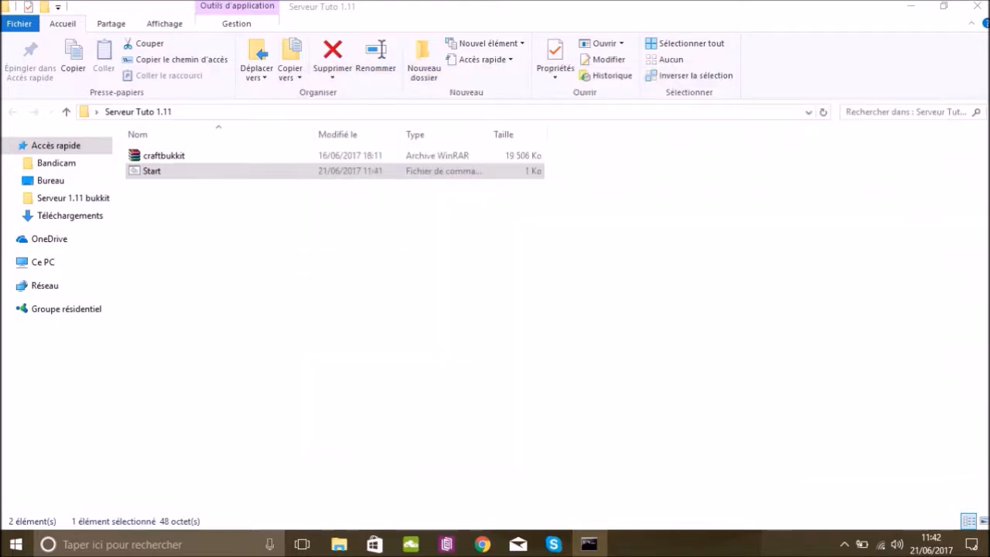
pyautogui.click(590, 544)
pyautogui.moveTo(487, 79); pyautogui.dragTo(729, 69)
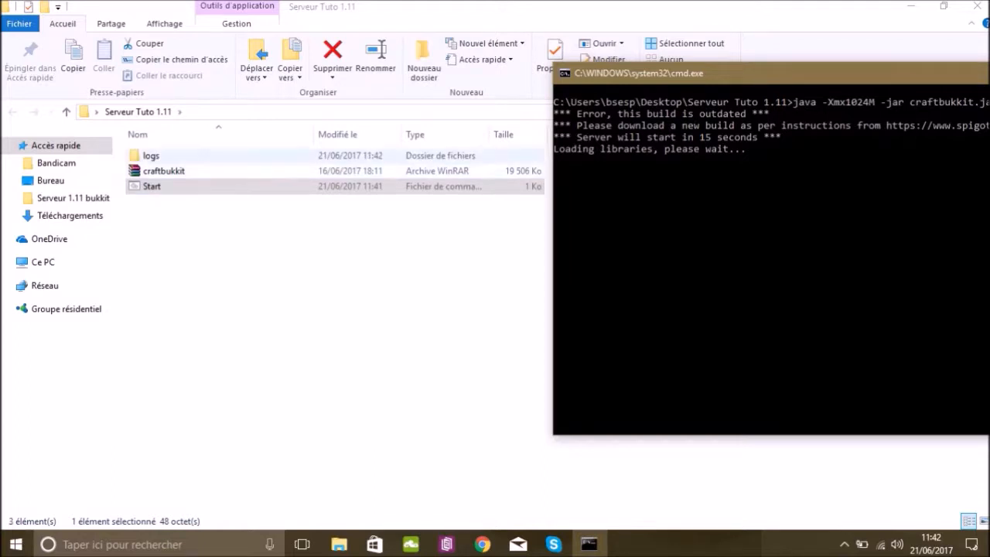
pyautogui.click(185, 156)
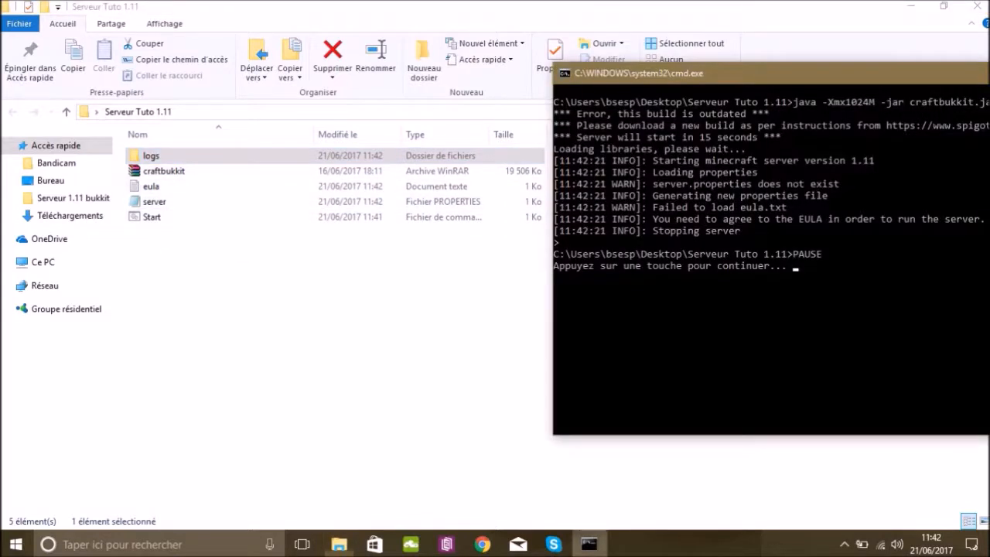
pyautogui.moveTo(864, 81); pyautogui.dragTo(485, 63)
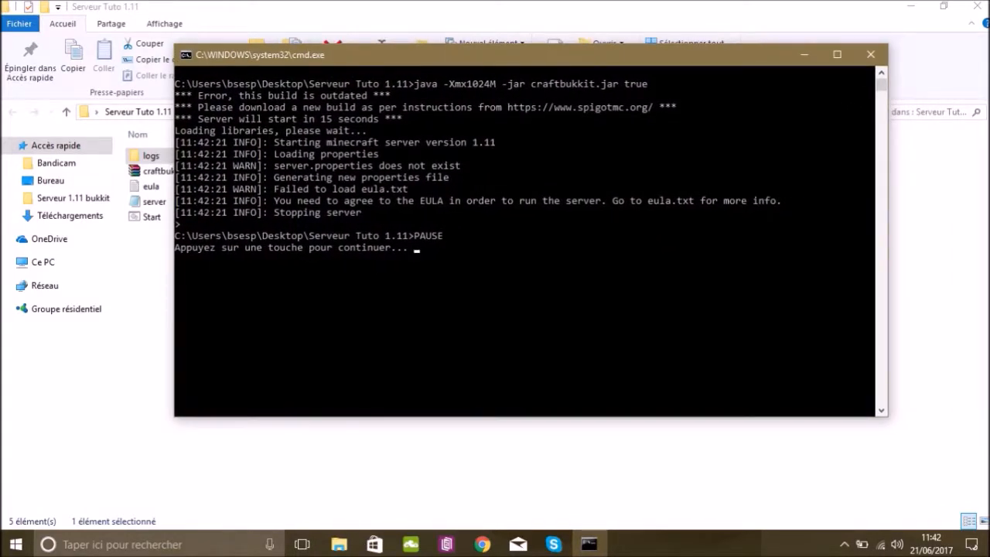
pyautogui.press('Return')
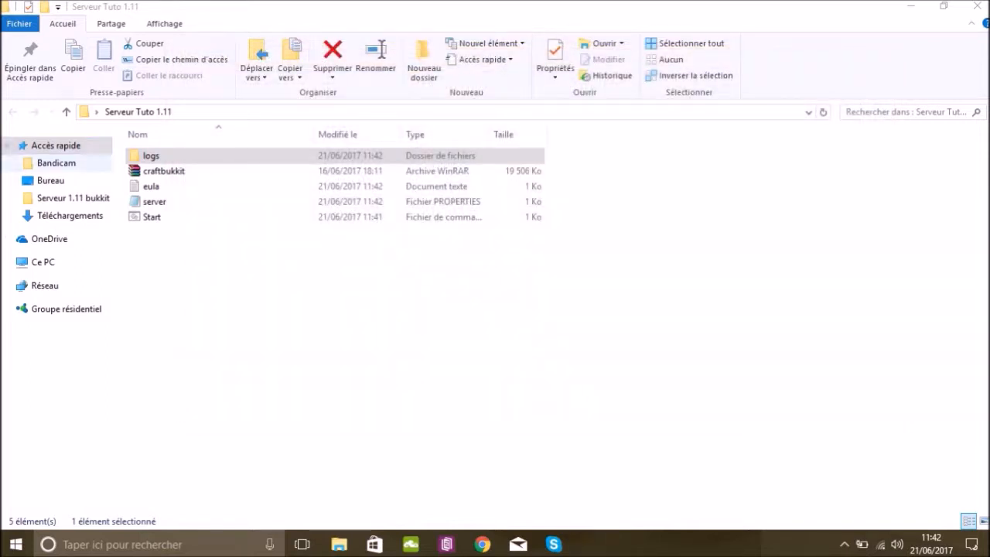
# Accept the EULA by setting eula to true in the server folder's eula file, then save and close it.
pyautogui.doubleClick(151, 186)
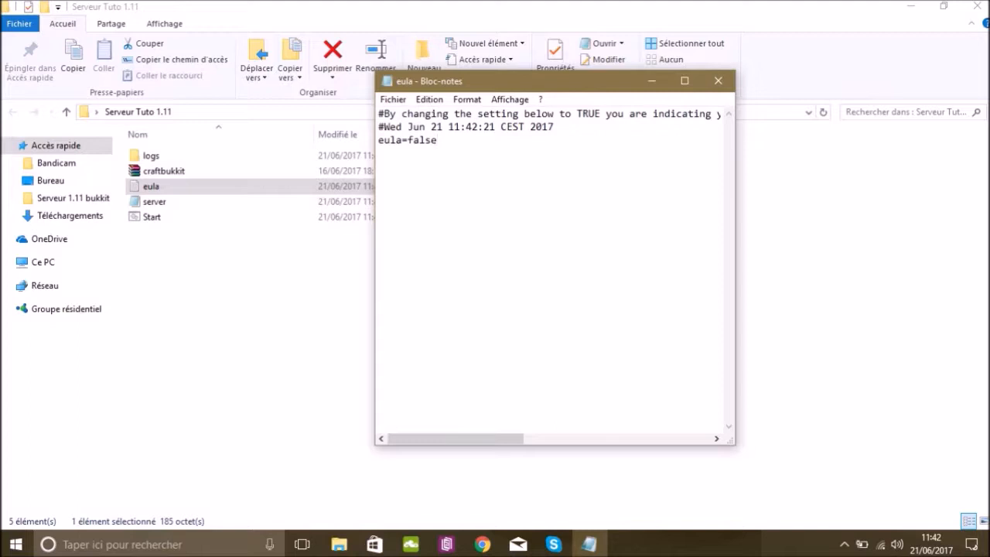
pyautogui.press('BackSpace')
pyautogui.press('BackSpace')
pyautogui.press('BackSpace')
pyautogui.press('BackSpace')
pyautogui.click(718, 81)
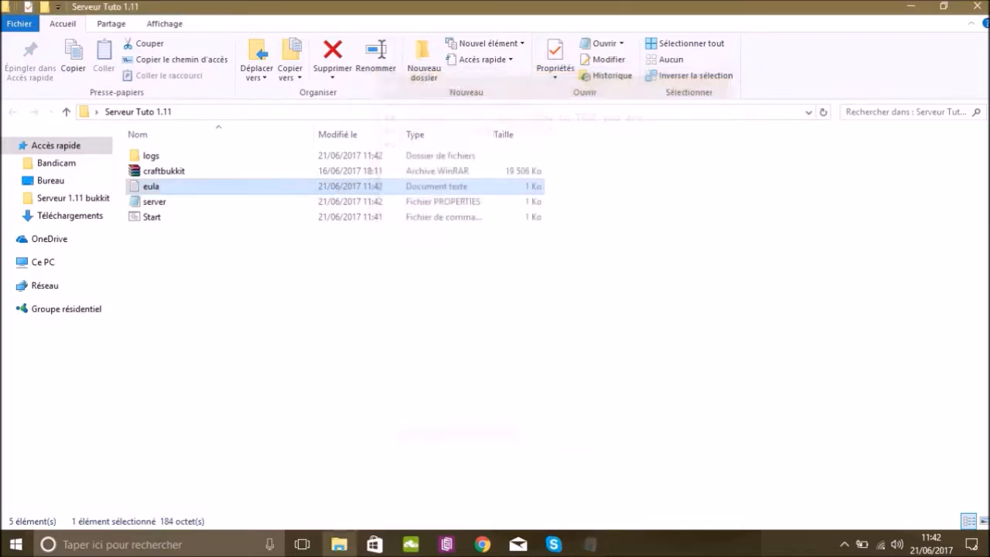
# Launch the server again with the Start batch file and check the console for the startup completion line.
pyautogui.click(152, 218)
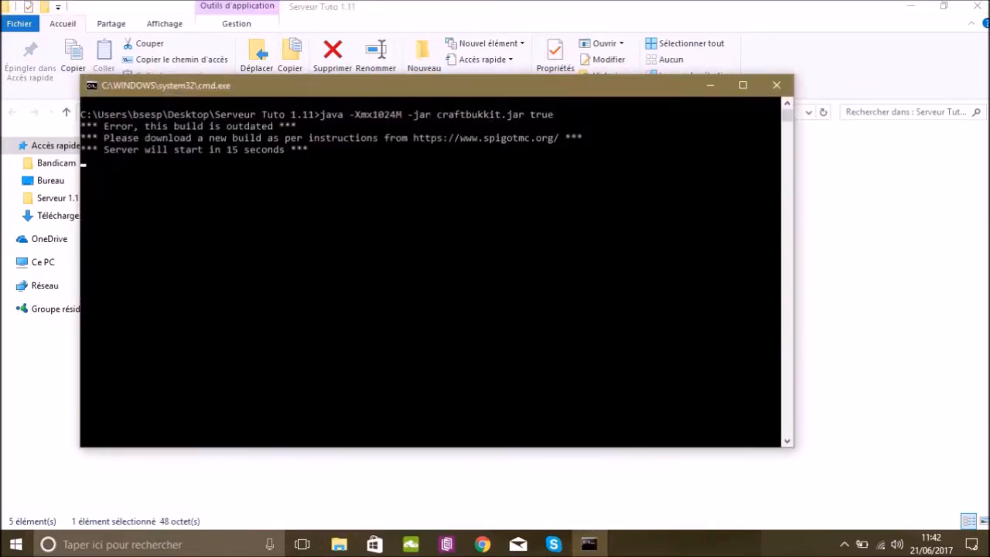
pyautogui.moveTo(493, 98); pyautogui.dragTo(808, 92)
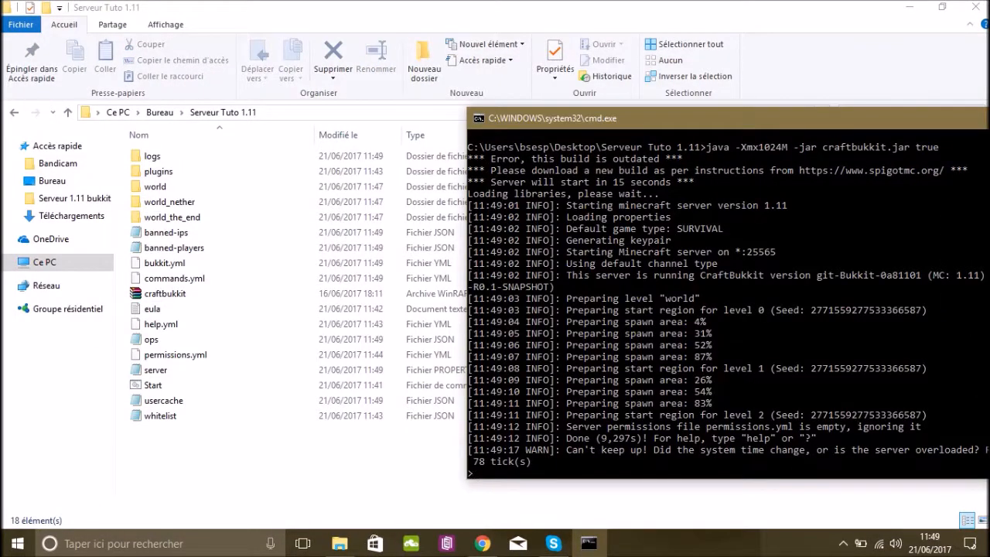
pyautogui.moveTo(567, 438); pyautogui.dragTo(816, 438)
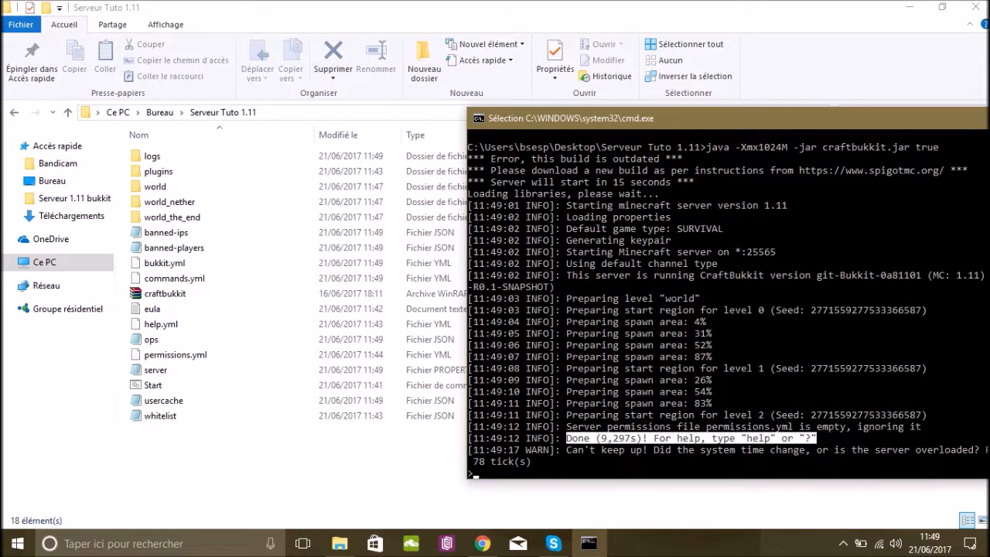
pyautogui.click(592, 449)
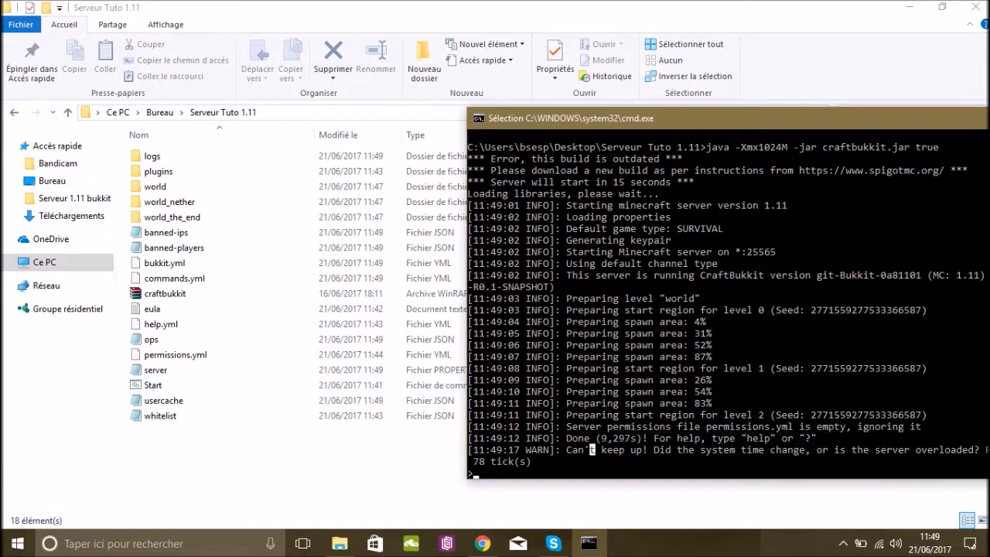
# Shut down the server with the stop command and dismiss the paused console.
pyautogui.moveTo(541, 118); pyautogui.dragTo(253, 97)
pyautogui.click(217, 453)
pyautogui.click(194, 453)
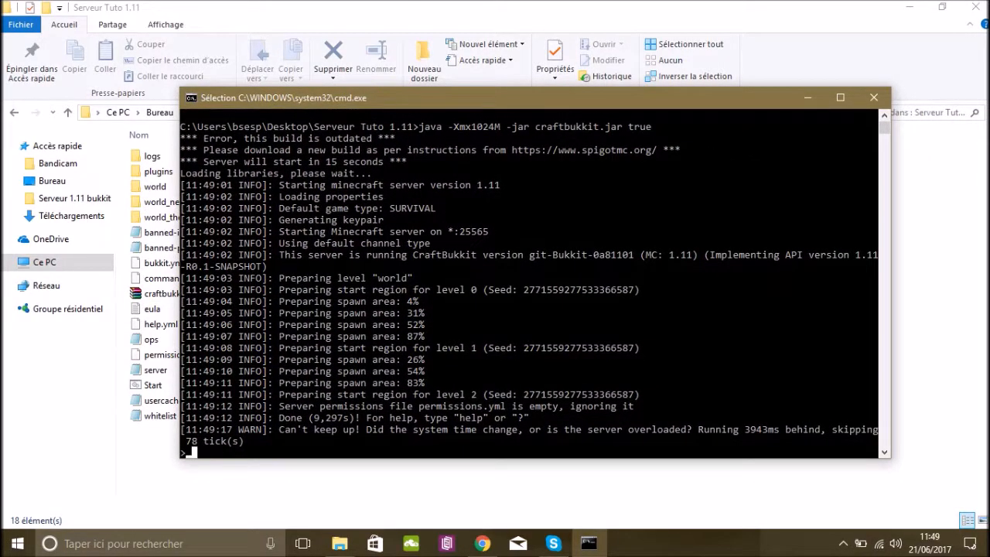
pyautogui.press('Escape')
pyautogui.write('sto')
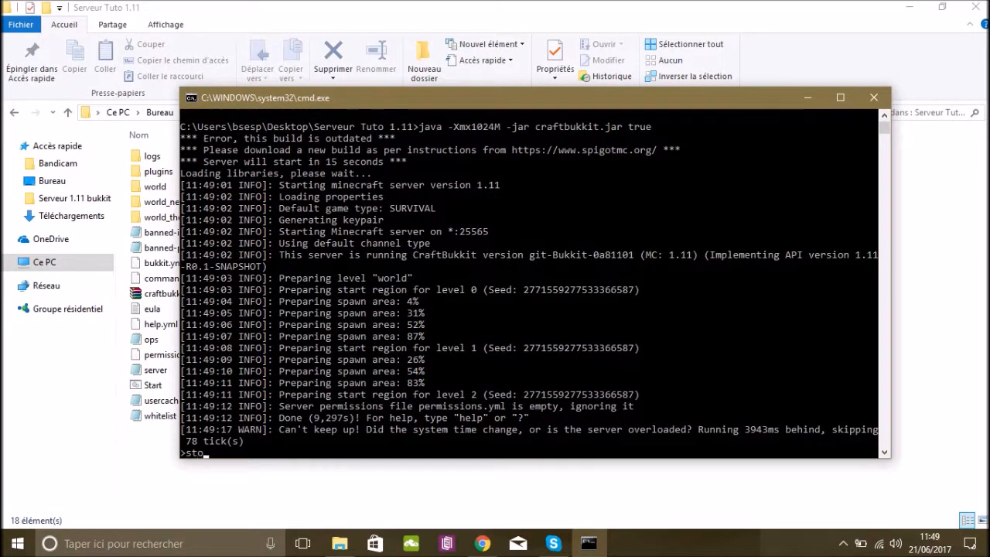
pyautogui.write('p')
pyautogui.press('Return')
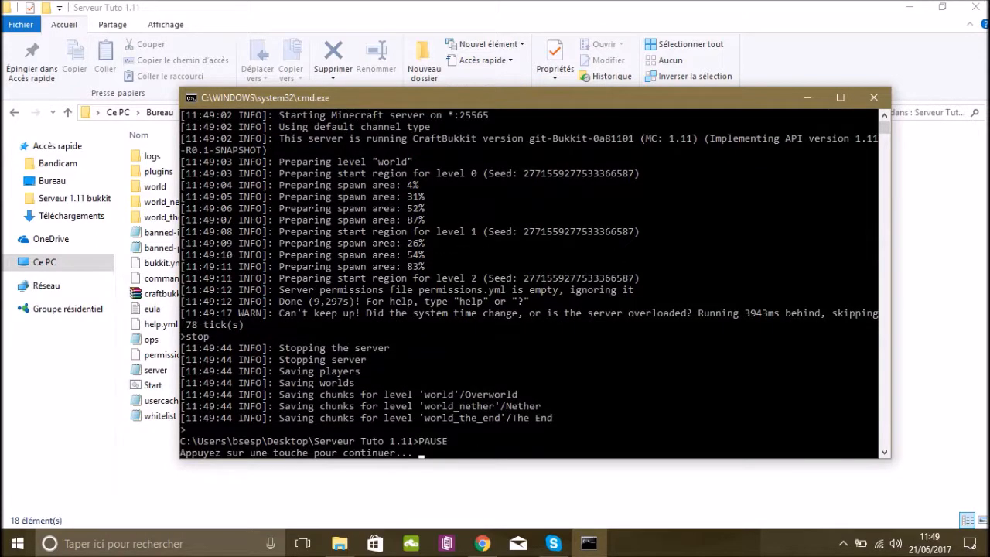
pyautogui.press('Return')
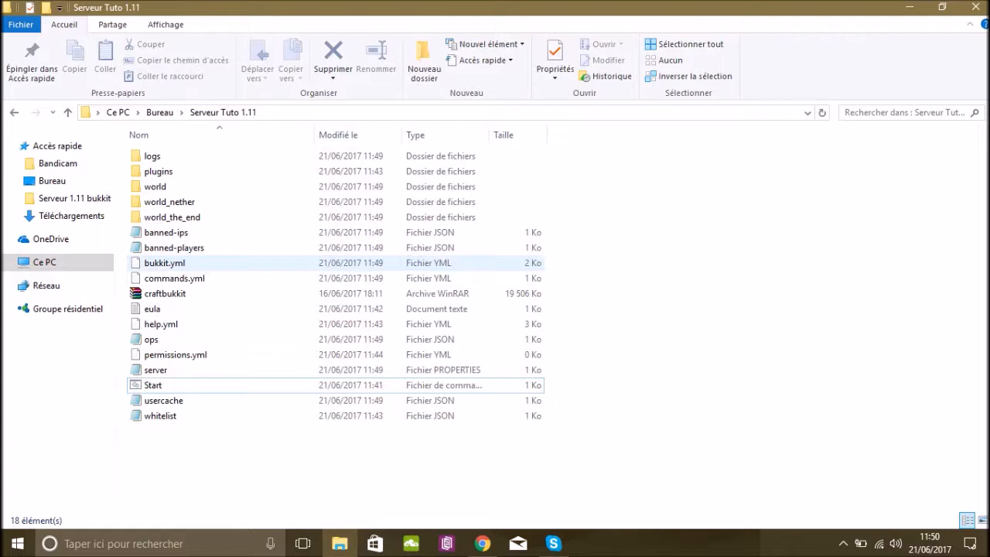
# Open the new server's plugins folder, and open the Serveur 1.11 bukkit plugins folder in a second file window.
pyautogui.doubleClick(182, 171)
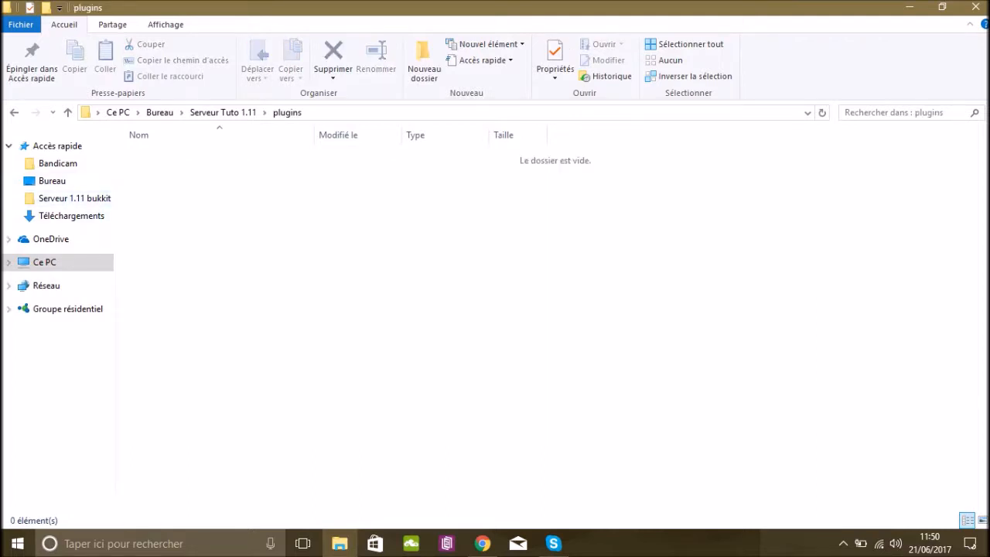
pyautogui.rightClick(339, 543)
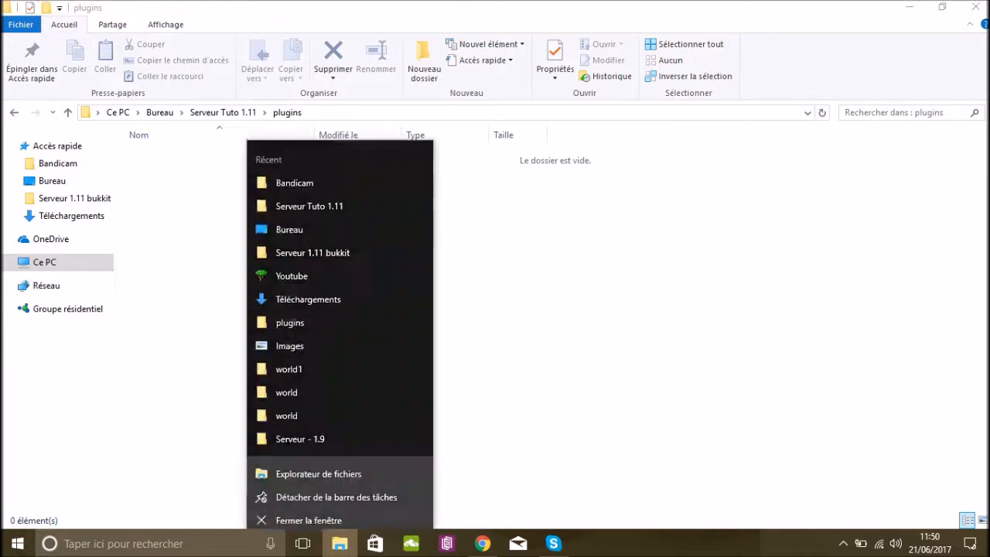
pyautogui.click(318, 465)
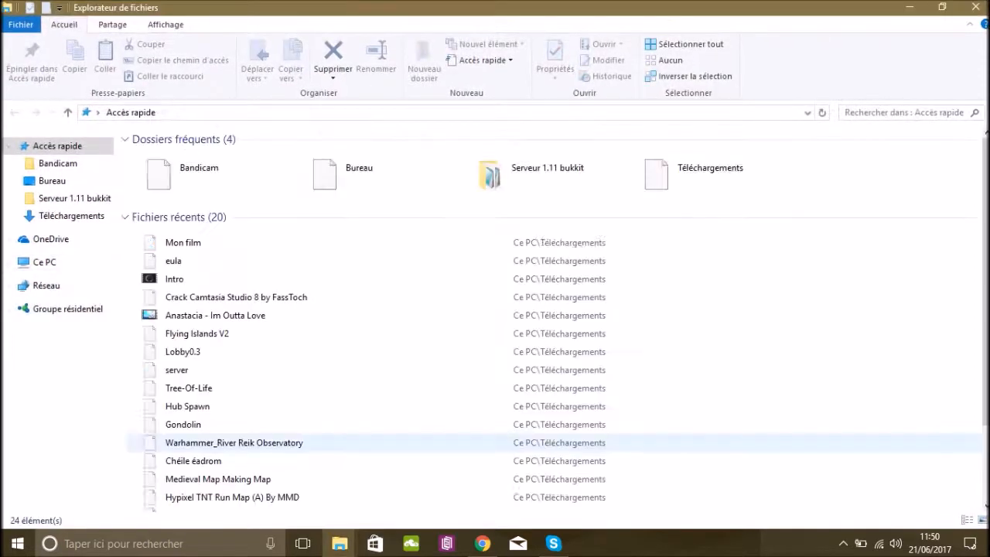
pyautogui.click(75, 198)
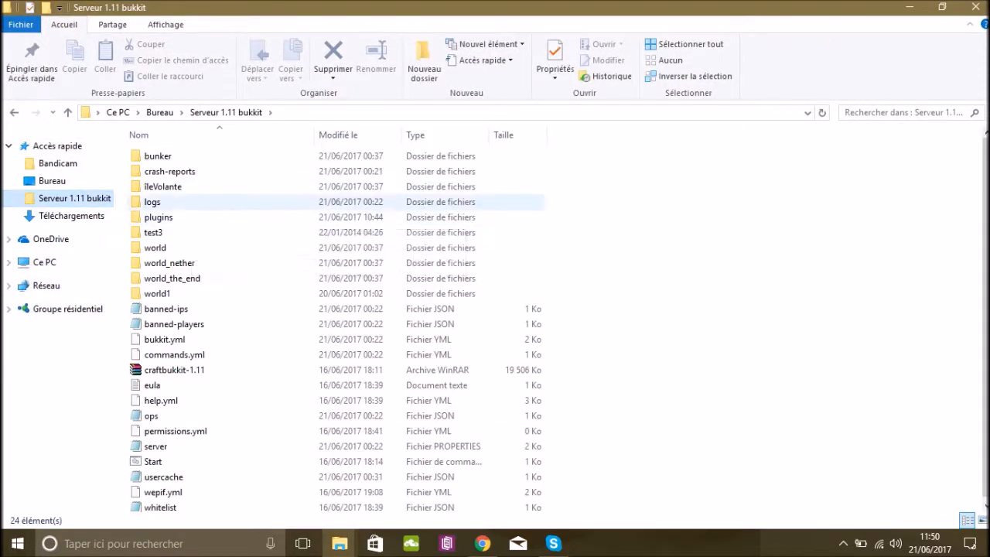
pyautogui.doubleClick(158, 217)
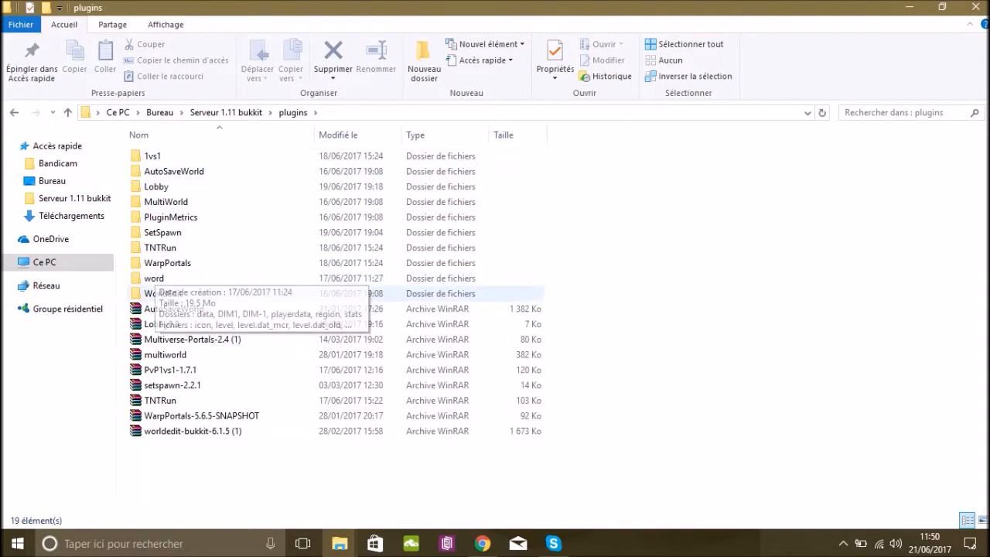
# Copy the AutoSaveWorld archive from the Serveur 1.11 bukkit plugins into the Serveur Tuto 1.11 plugins folder.
pyautogui.rightClick(175, 308)
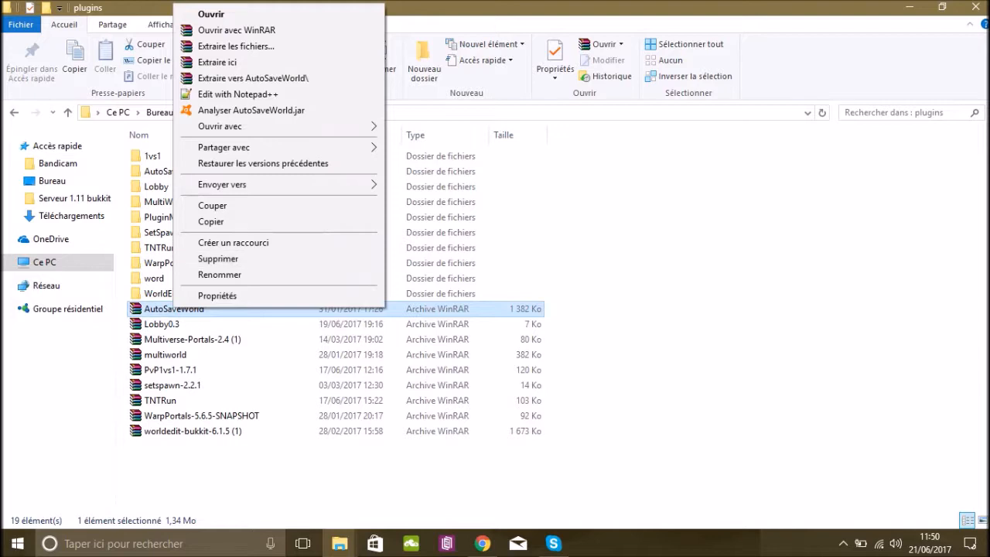
pyautogui.click(210, 221)
pyautogui.click(340, 543)
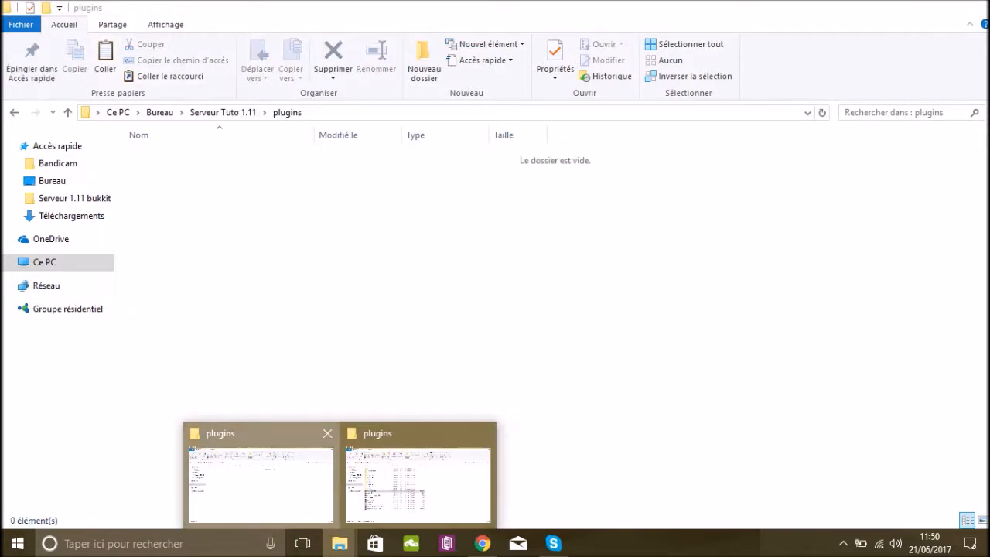
pyautogui.click(261, 484)
pyautogui.rightClick(322, 226)
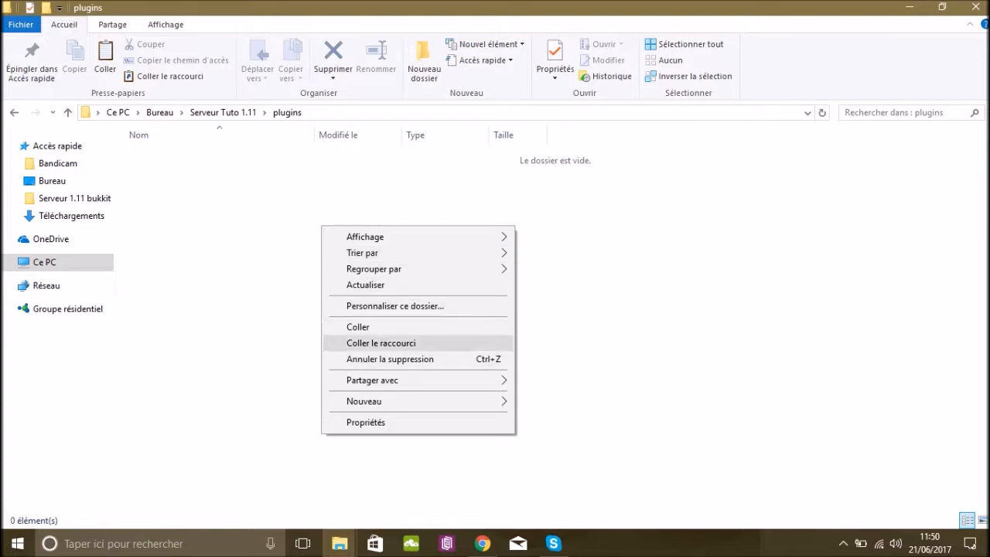
pyautogui.click(358, 327)
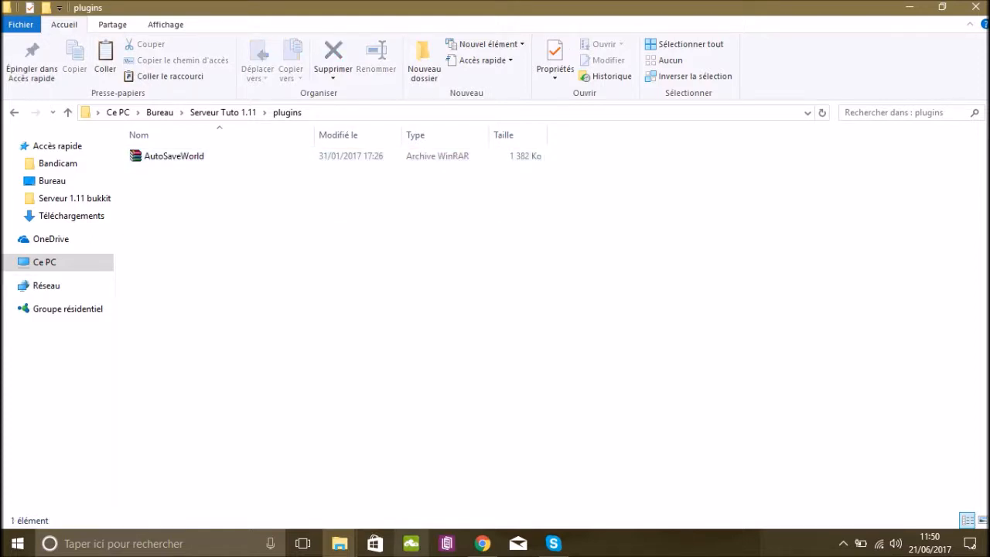
# Copy the Lobby0.3 archive from the Serveur 1.11 bukkit plugins into the Serveur Tuto 1.11 plugins folder.
pyautogui.click(340, 543)
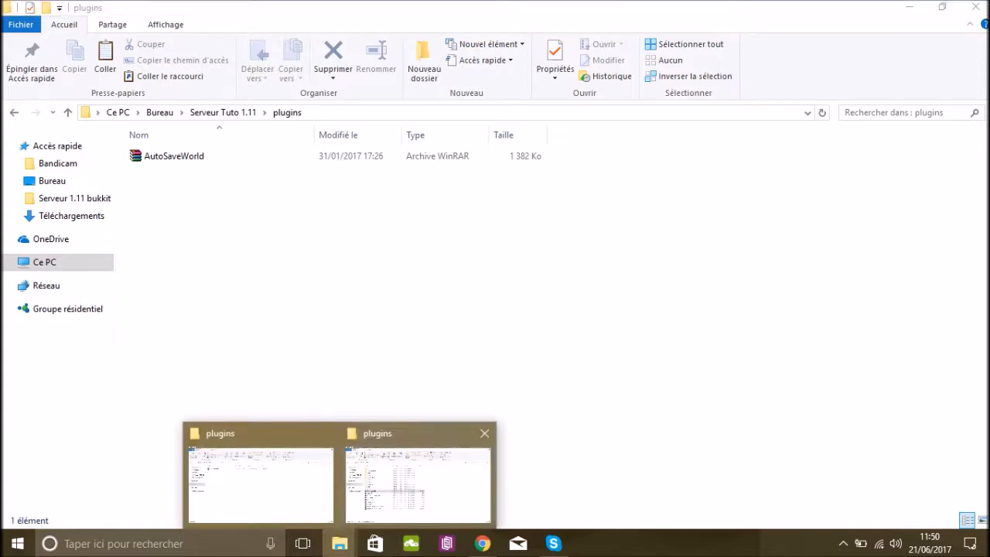
pyautogui.click(417, 483)
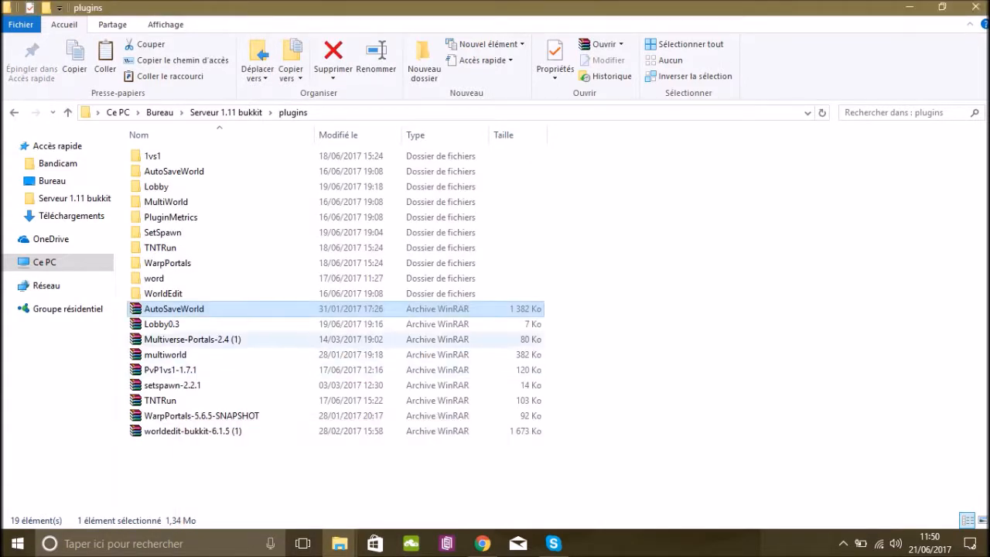
pyautogui.rightClick(190, 328)
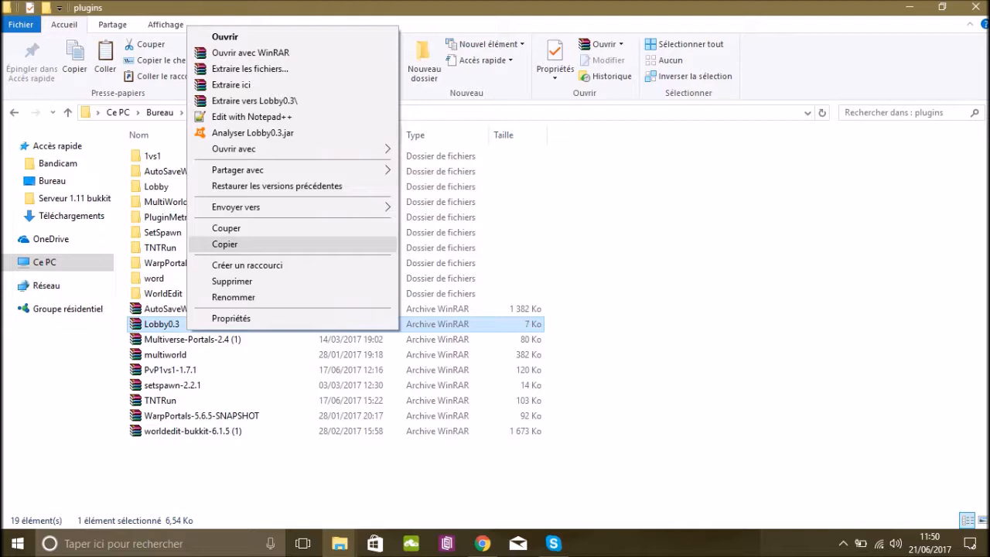
pyautogui.click(225, 244)
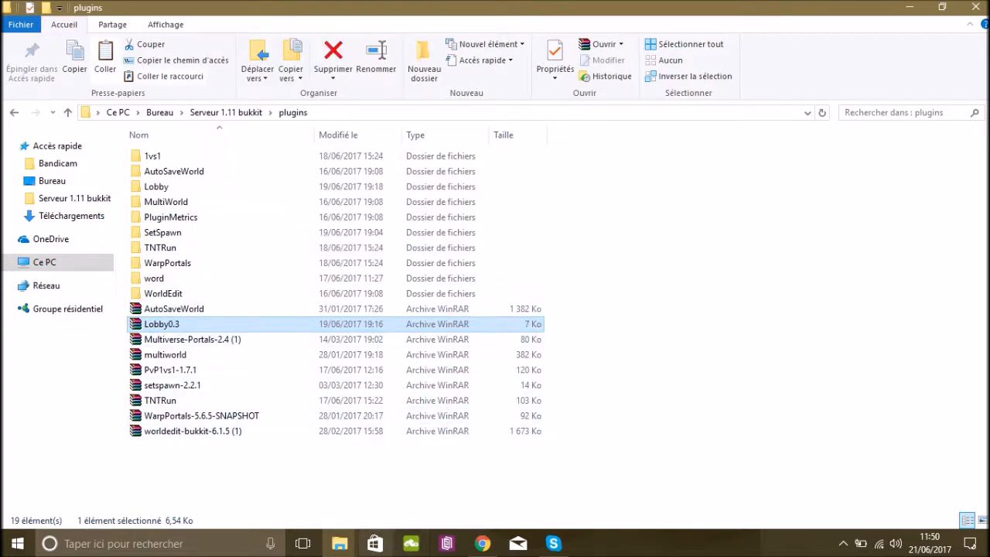
pyautogui.click(340, 543)
pyautogui.click(259, 483)
pyautogui.rightClick(230, 195)
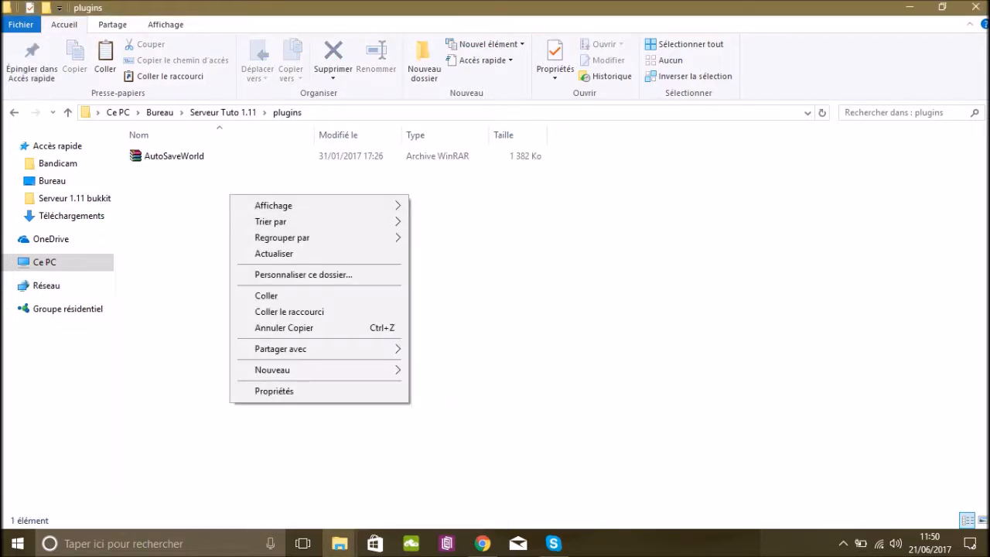
pyautogui.click(271, 295)
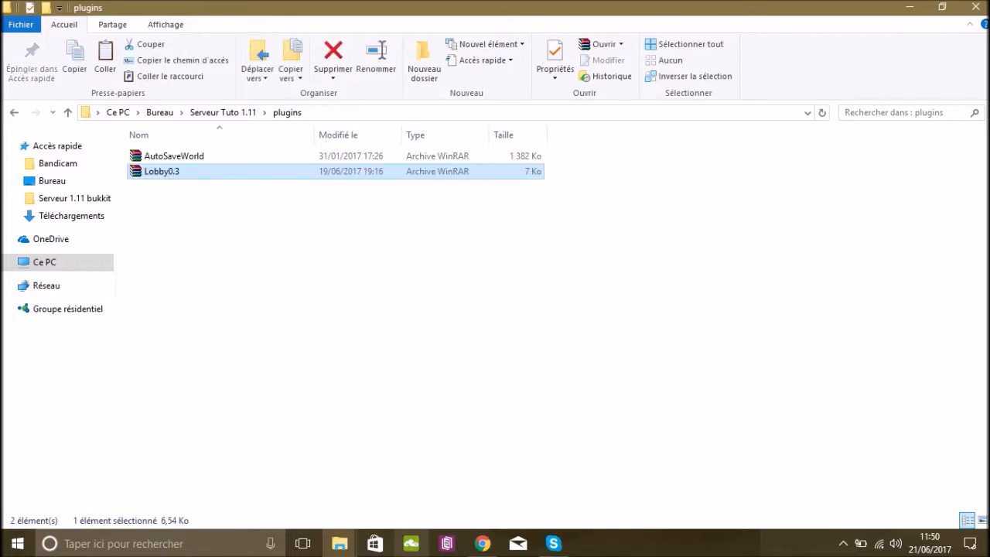
# Copy worldedit-bukkit-6.1.5 (1) into the Serveur Tuto 1.11 plugins folder, close the source window and return to the server folder.
pyautogui.click(340, 543)
pyautogui.click(412, 464)
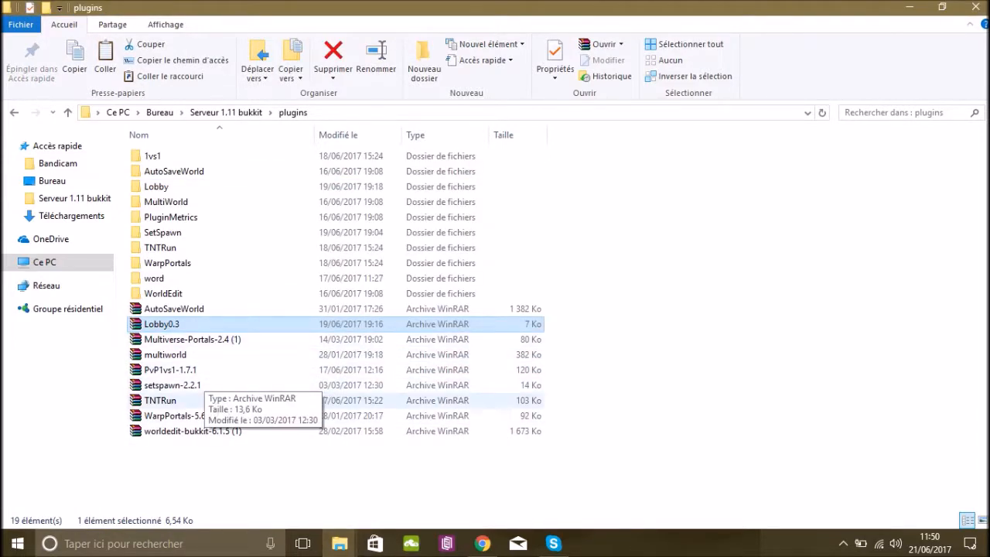
pyautogui.click(193, 431)
pyautogui.rightClick(198, 430)
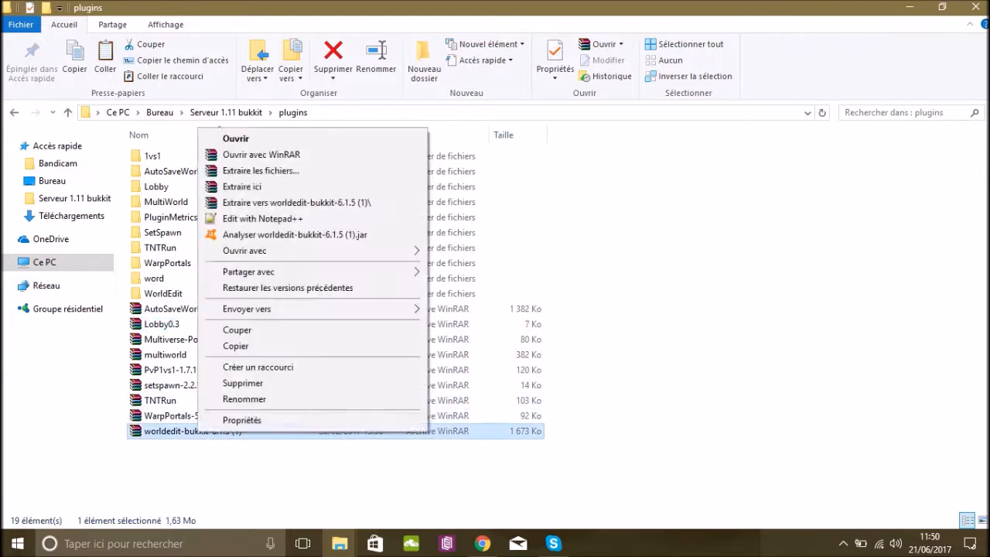
pyautogui.click(232, 346)
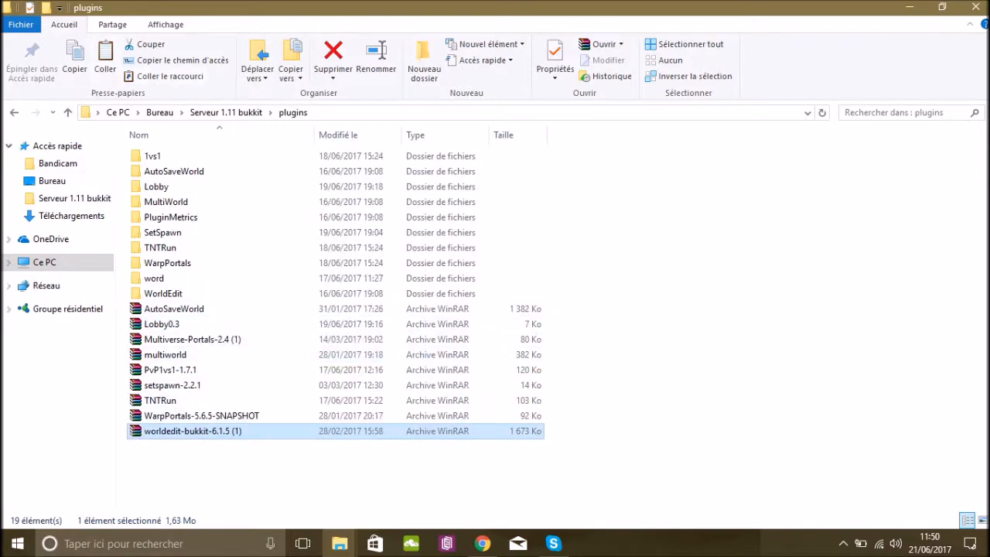
pyautogui.click(972, 7)
pyautogui.click(350, 213)
pyautogui.rightClick(350, 214)
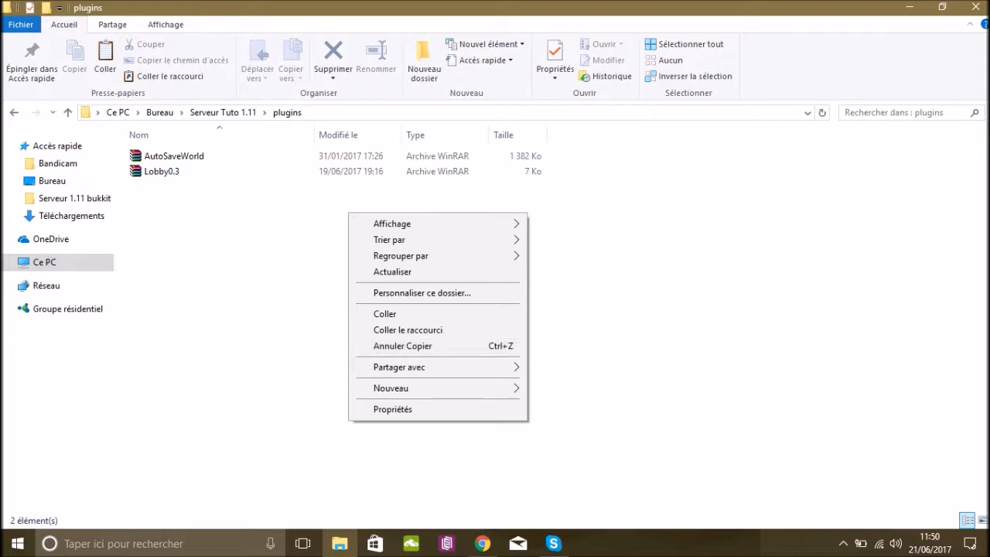
pyautogui.click(385, 314)
pyautogui.hotkey('alt', 'Left')
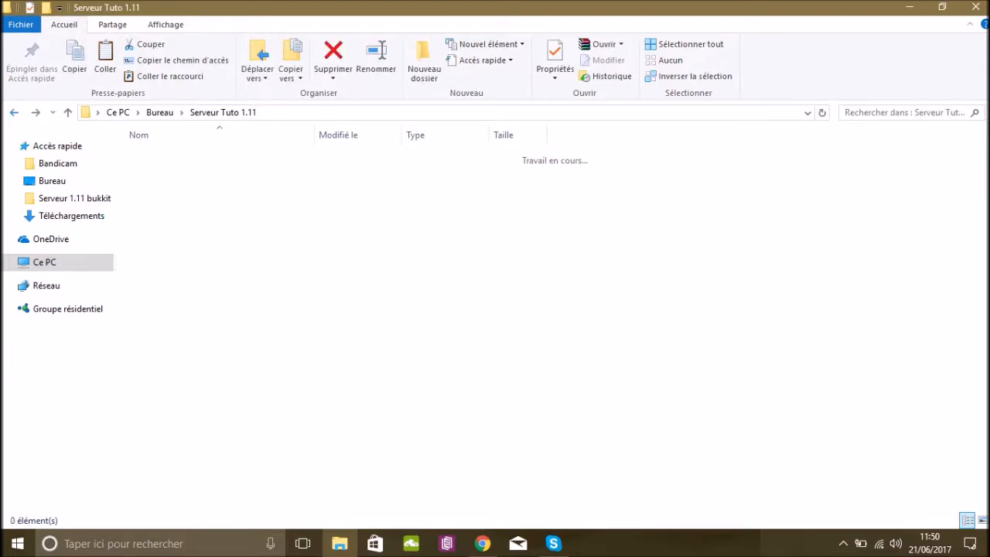
# Run the server's Start script and open the Serveur Tuto 1.11 plugins folder while it loads.
pyautogui.doubleClick(153, 385)
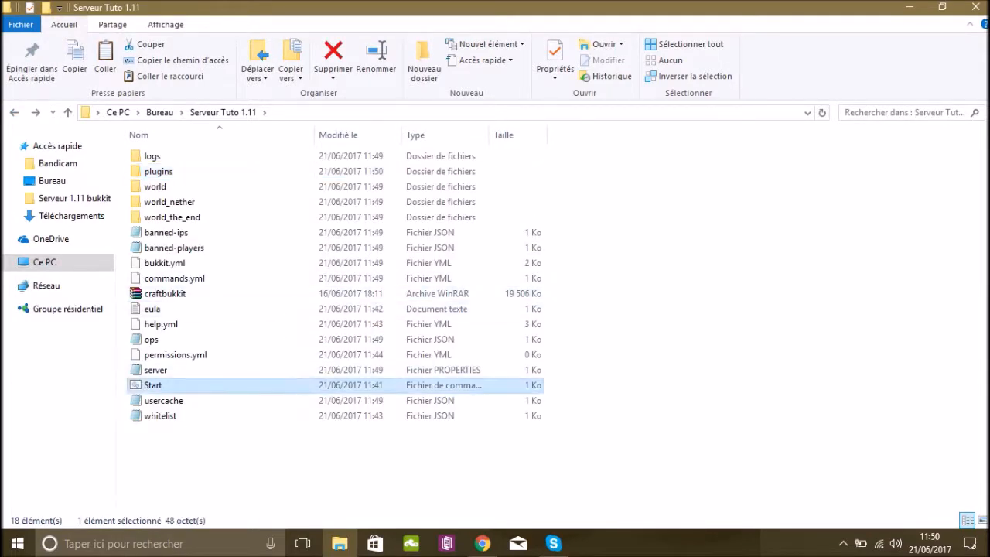
pyautogui.moveTo(363, 71); pyautogui.dragTo(384, 77)
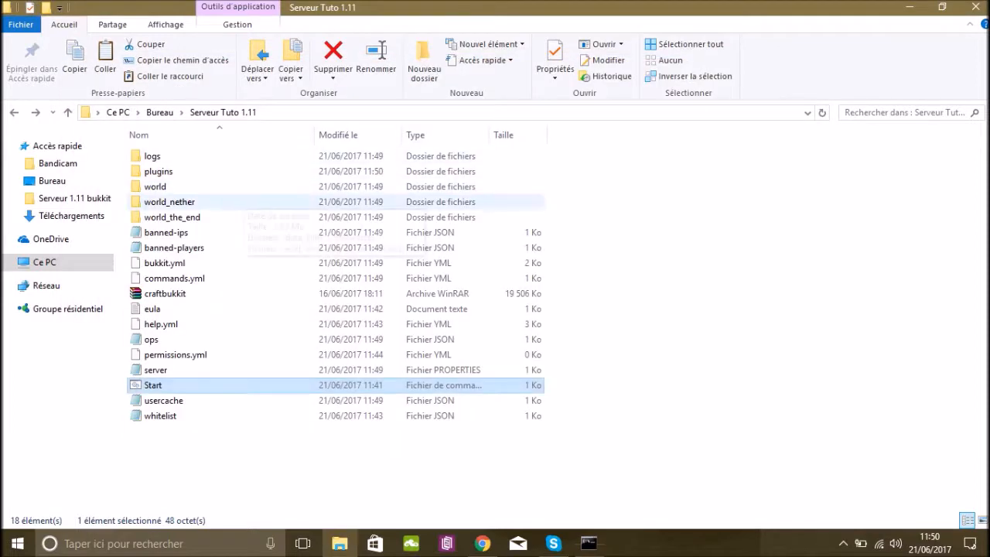
pyautogui.click(241, 171)
pyautogui.click(242, 171)
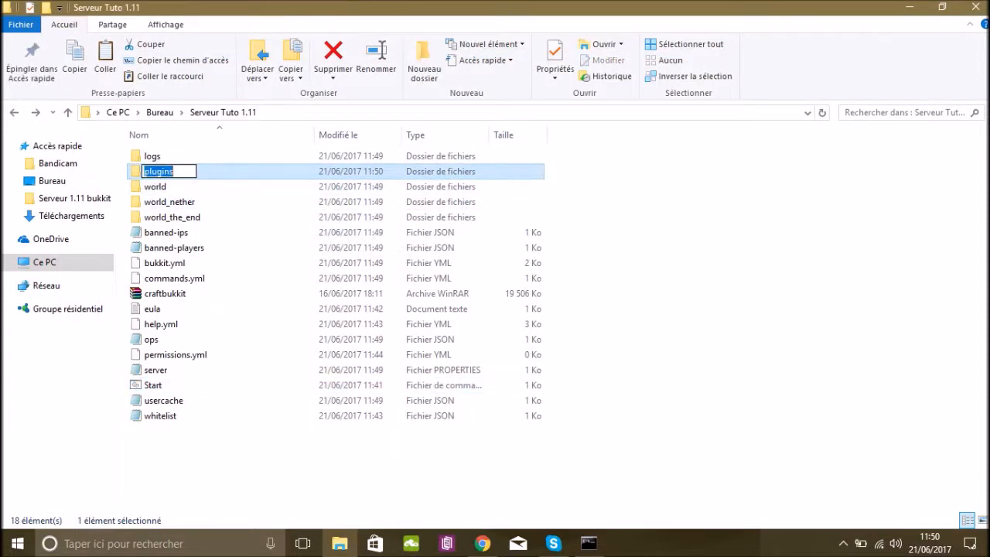
pyautogui.doubleClick(241, 172)
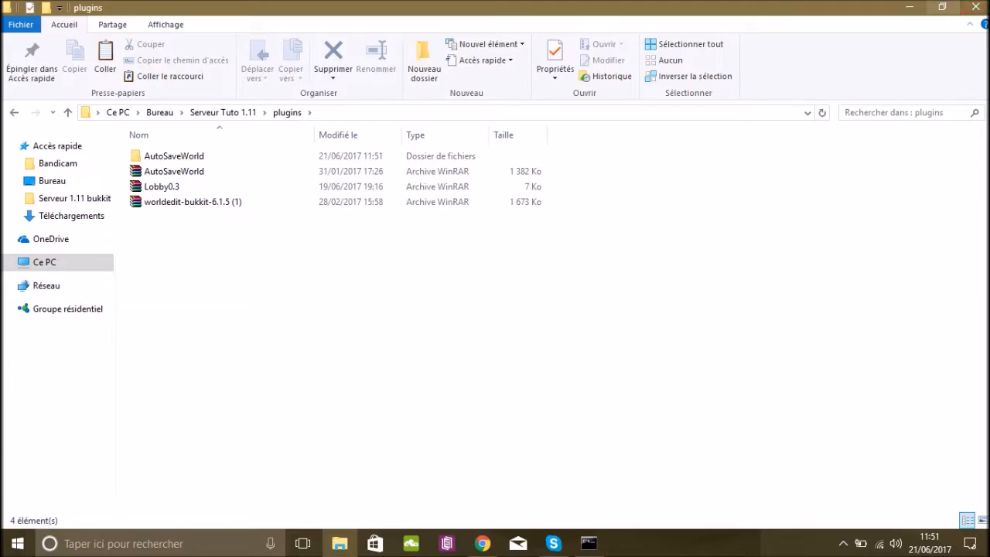
# Minimize the plugins folder and server console, open the Minecraft Launcher and start the game in version 1.11.
pyautogui.click(909, 7)
pyautogui.click(762, 75)
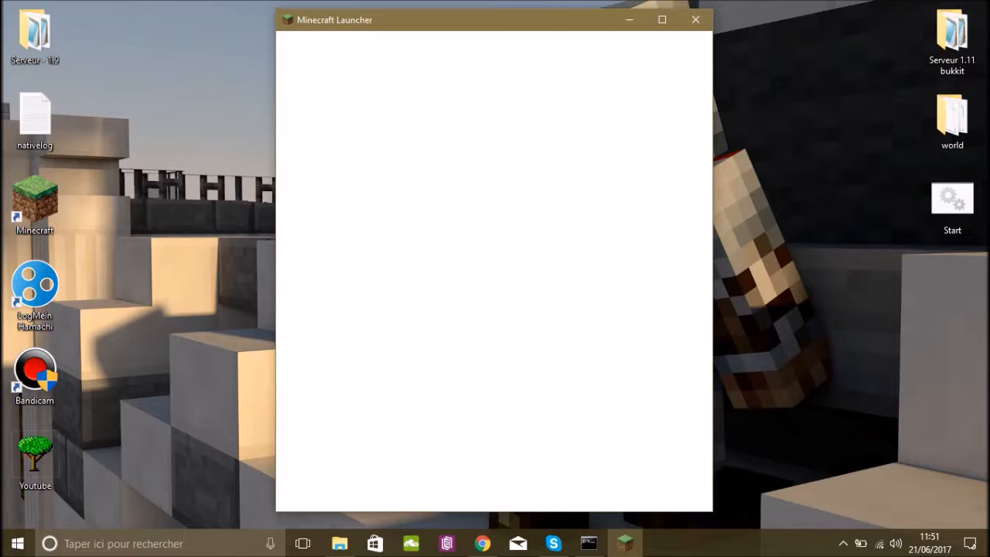
pyautogui.moveTo(443, 25); pyautogui.dragTo(608, 40)
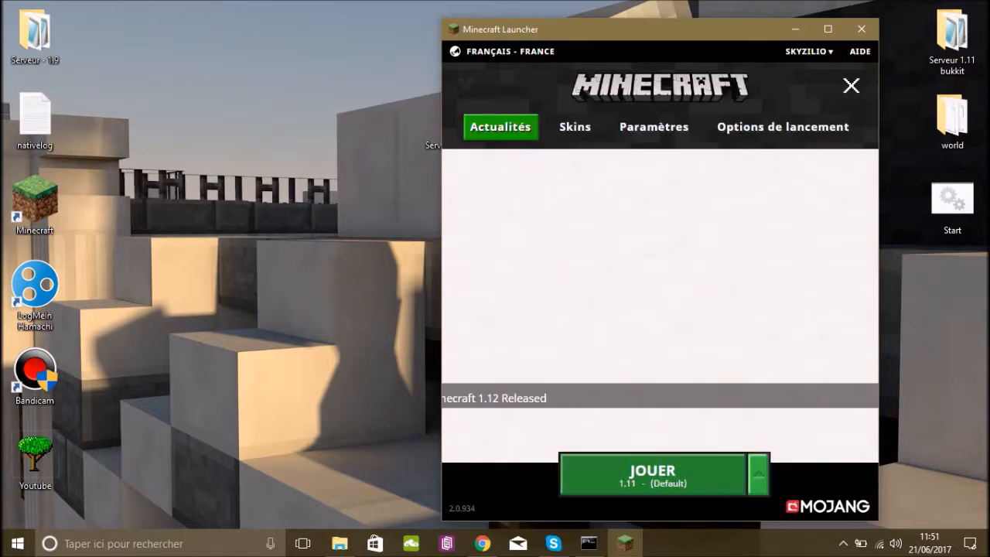
pyautogui.click(653, 474)
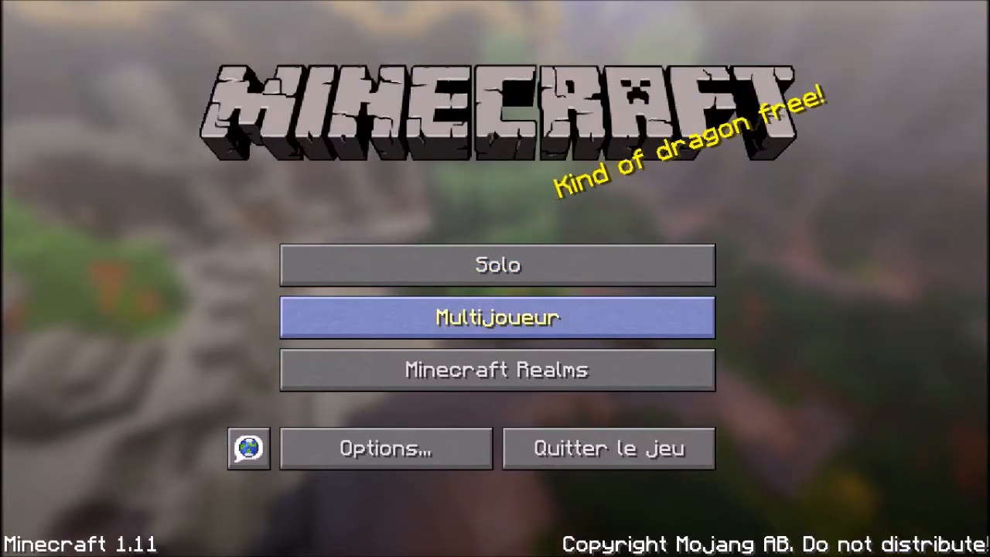
# Add a multiplayer server named Mon serveur with the address localhost.
pyautogui.click(497, 317)
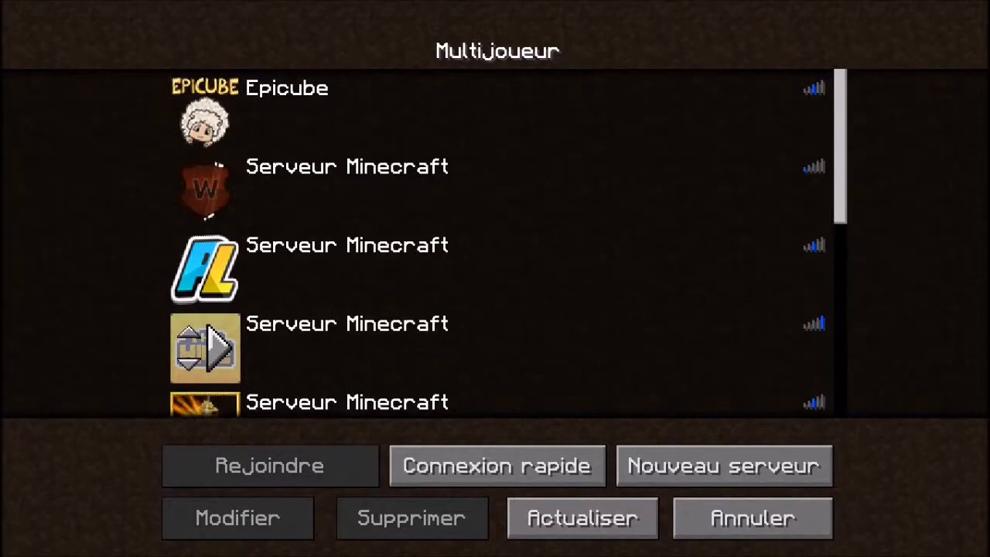
pyautogui.click(724, 465)
pyautogui.press('BackSpace')
pyautogui.press('BackSpace')
pyautogui.press('BackSpace')
pyautogui.press('BackSpace')
pyautogui.press('BackSpace')
pyautogui.press('BackSpace')
pyautogui.press('BackSpace')
pyautogui.press('BackSpace')
pyautogui.press('BackSpace')
pyautogui.press('BackSpace')
pyautogui.press('BackSpace')
pyautogui.press('BackSpace')
pyautogui.press('BackSpace')
pyautogui.press('BackSpace')
pyautogui.press('BackSpace')
pyautogui.press('BackSpace')
pyautogui.press('BackSpace')
pyautogui.write('Mon serveur')
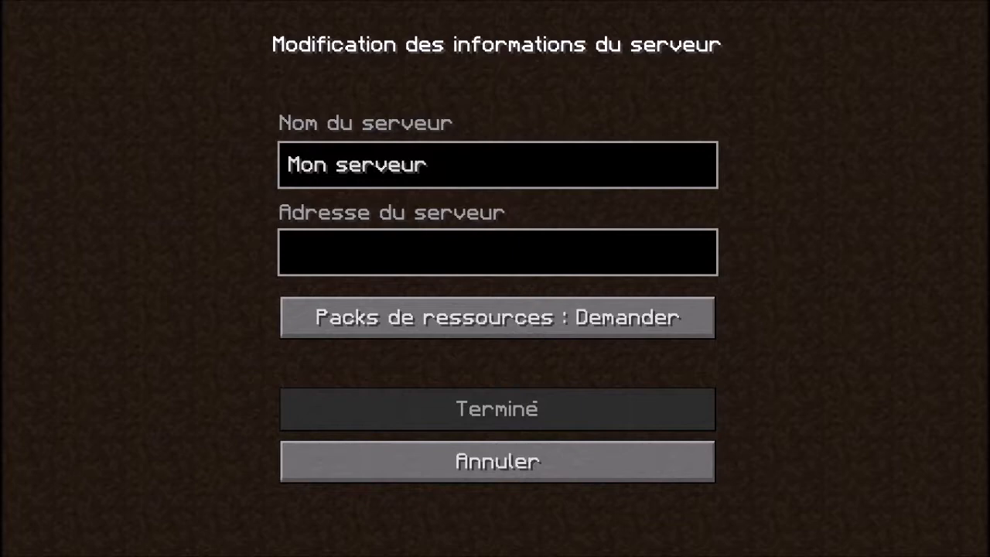
pyautogui.write('lo')
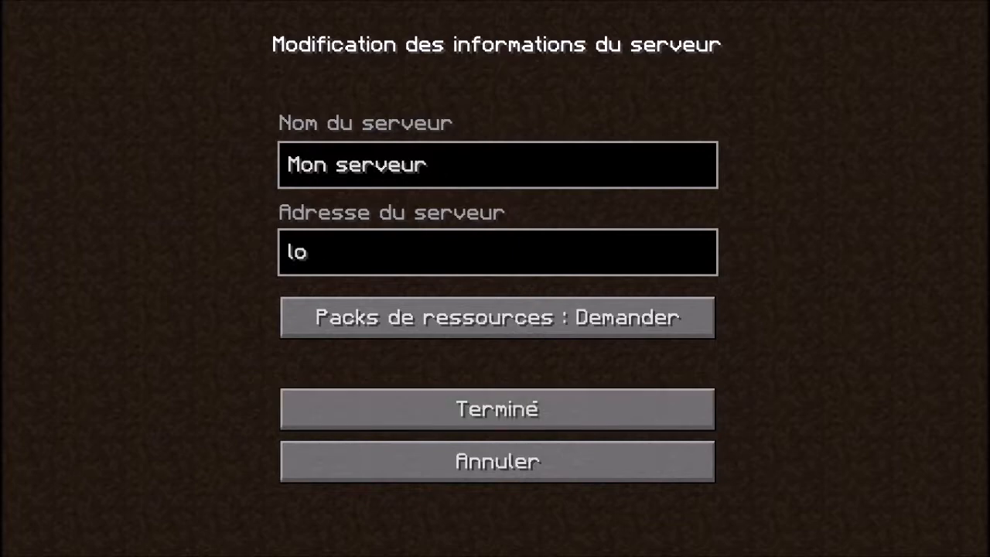
pyautogui.write('calhost')
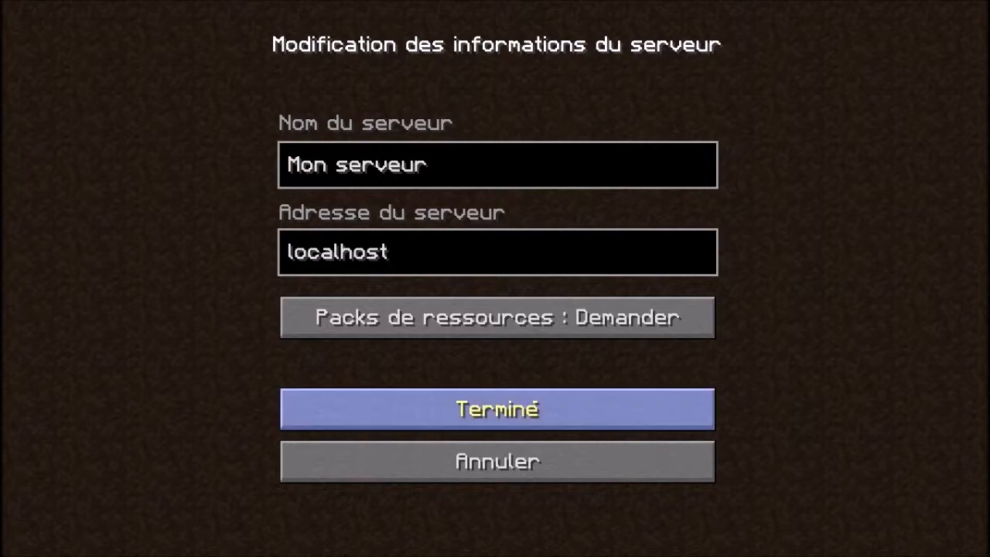
pyautogui.click(497, 409)
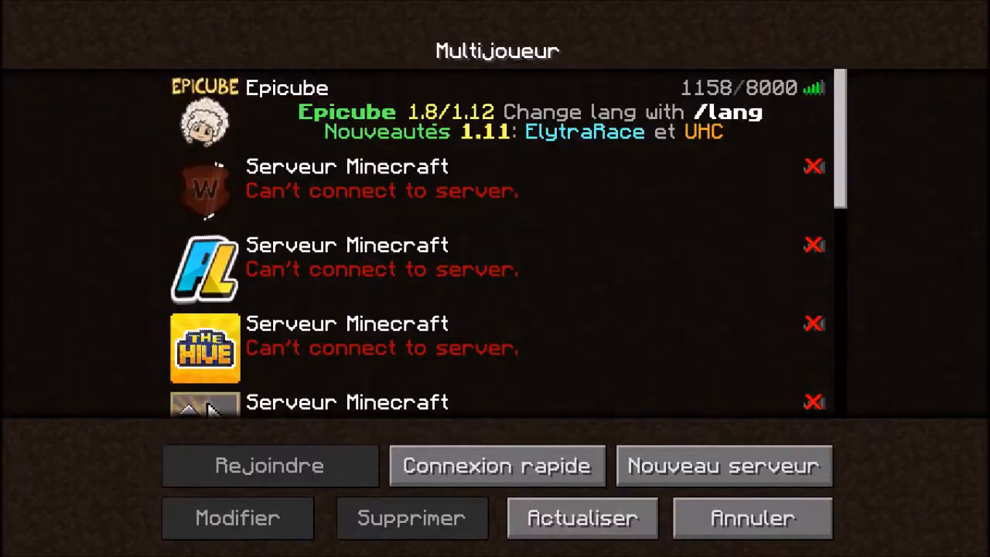
# Move Mon serveur three places up the multiplayer server list and join it.
pyautogui.scroll(-8, 205, 271)
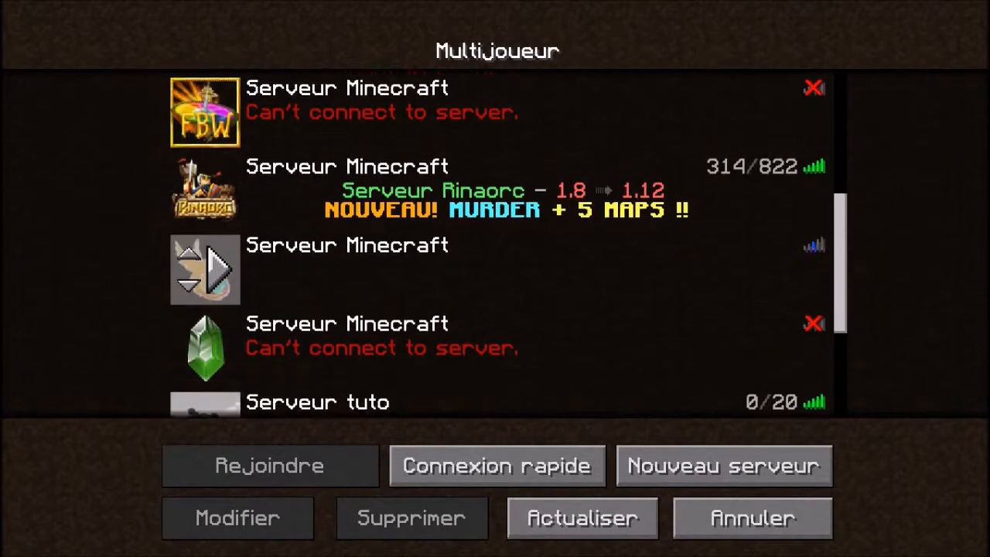
pyautogui.click(189, 280)
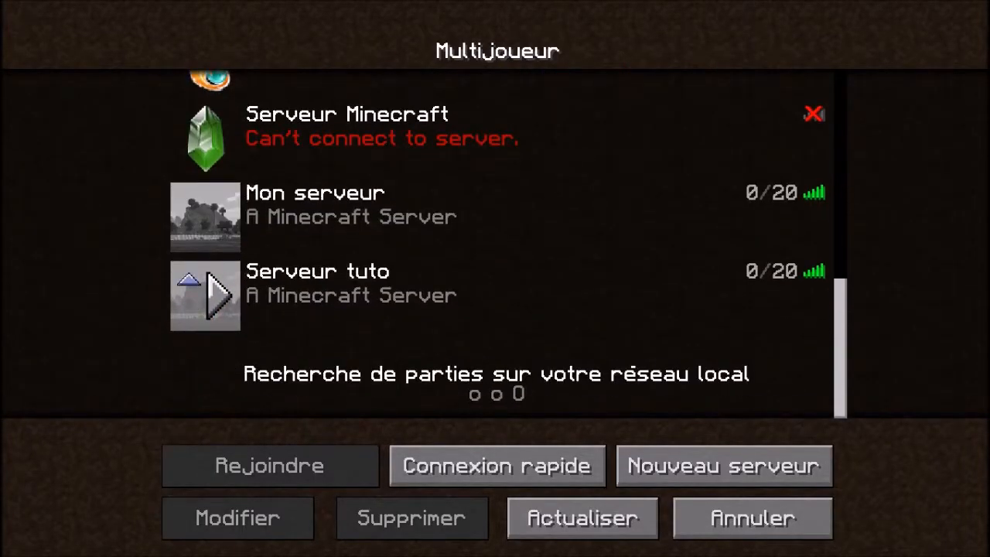
pyautogui.click(189, 202)
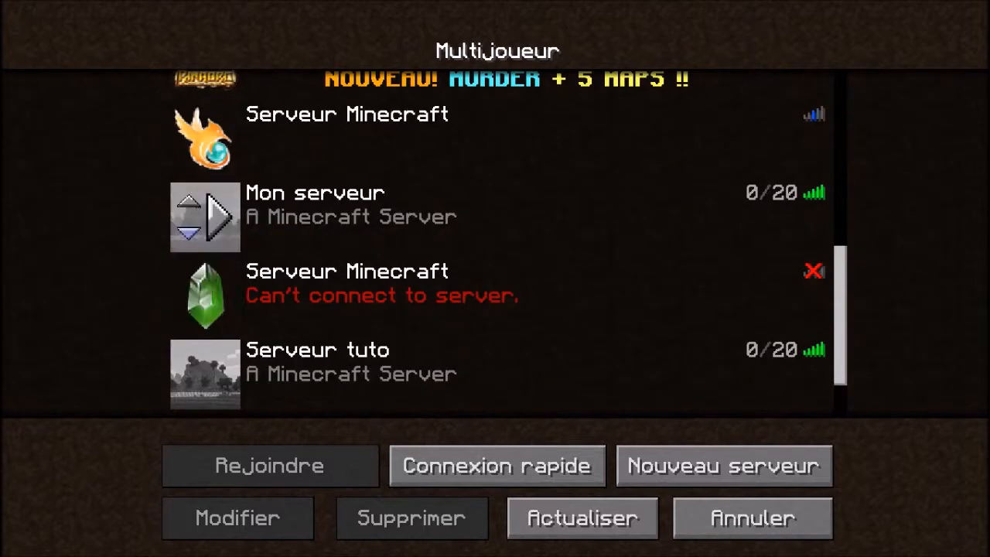
pyautogui.click(189, 202)
pyautogui.scroll(3, 205, 255)
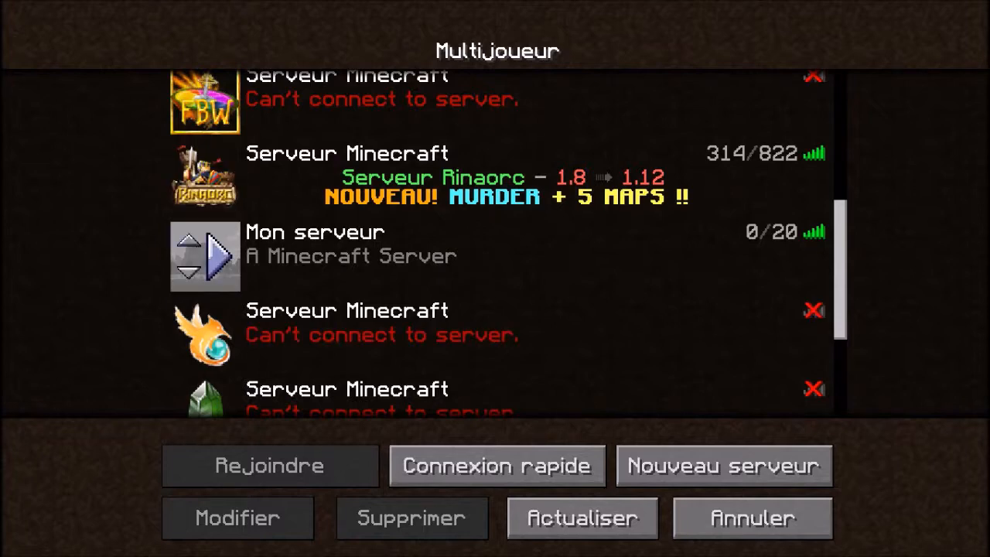
pyautogui.click(219, 256)
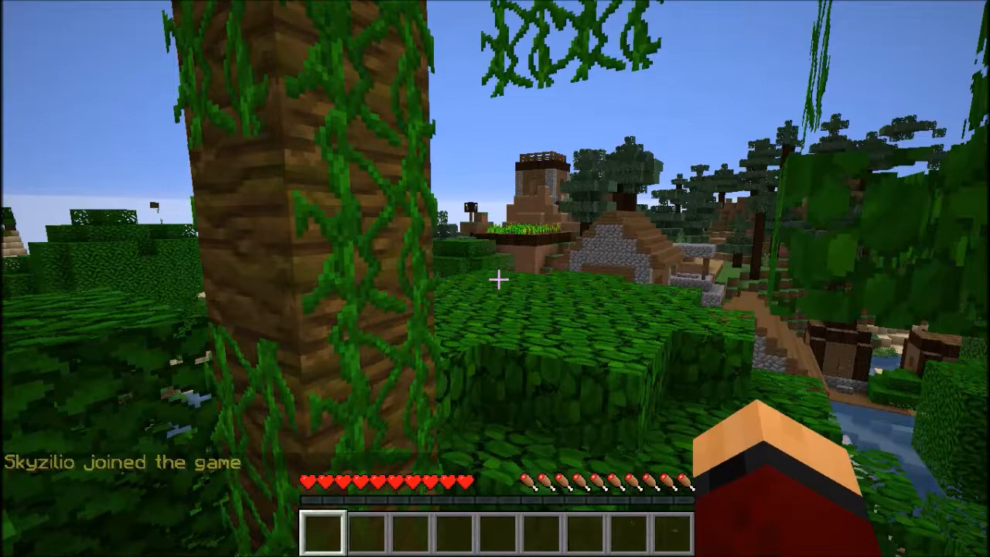
# Walk around briefly in the server's world, then disconnect from the game.
pyautogui.press('w')
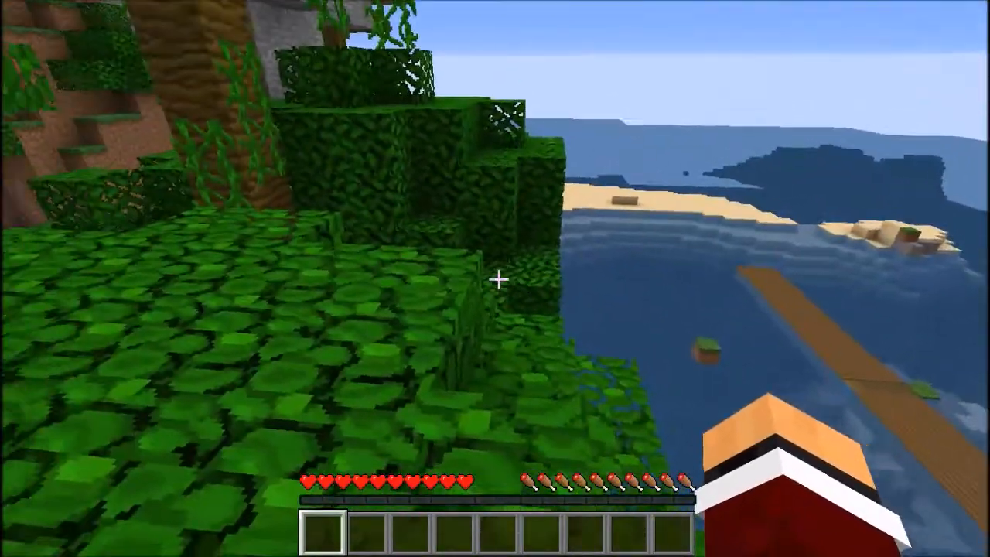
pyautogui.press('Escape')
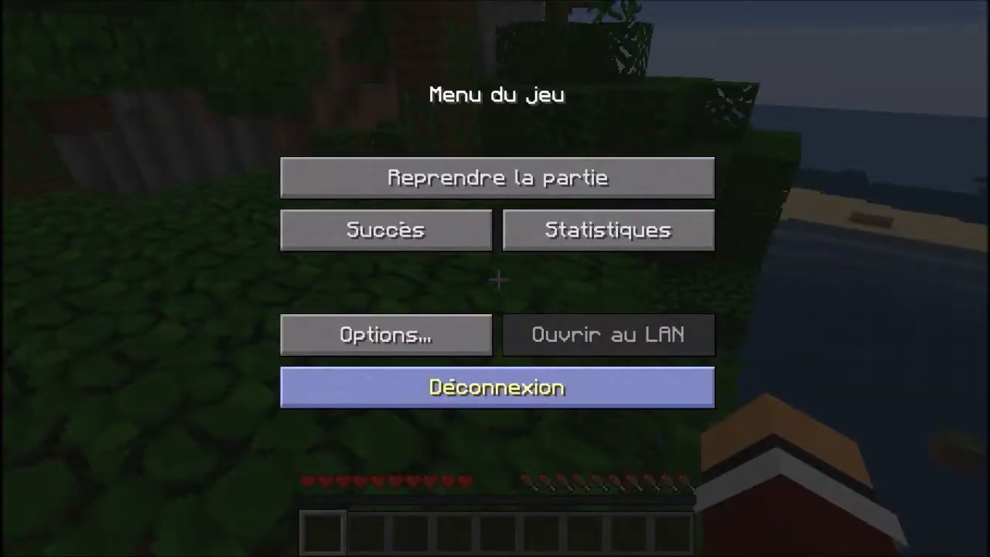
pyautogui.click(497, 386)
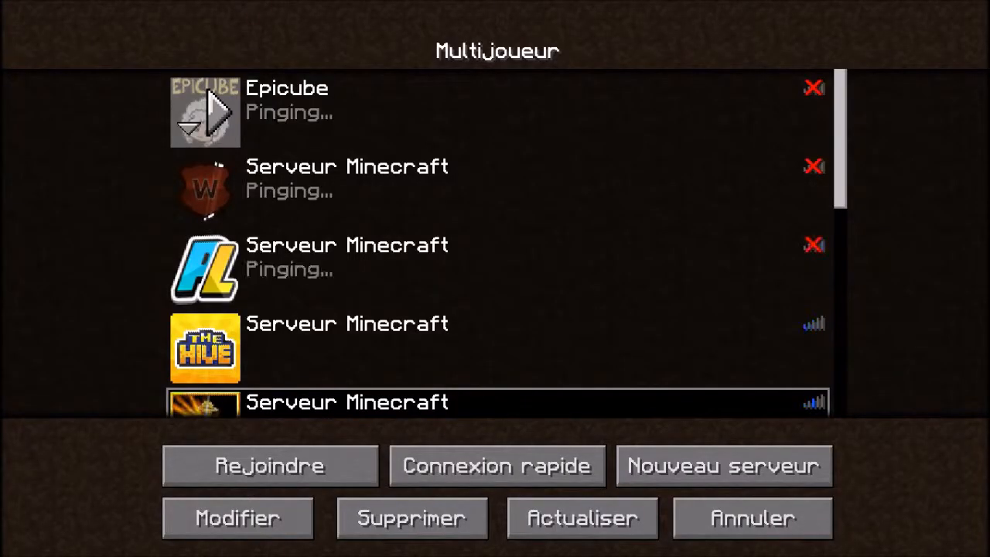
# Switch to the server console, shut the server down with the stop command and close the console window.
pyautogui.press('super')
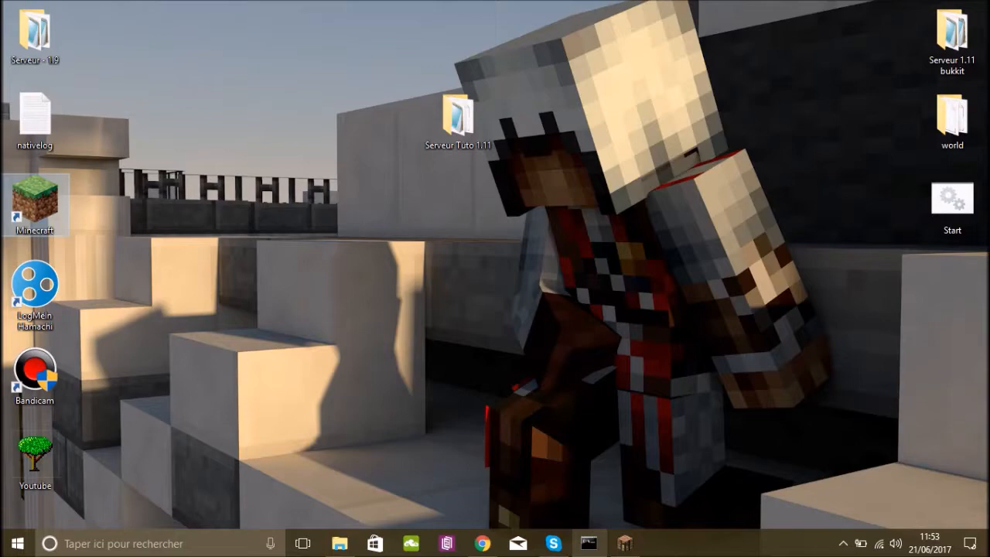
pyautogui.click(588, 544)
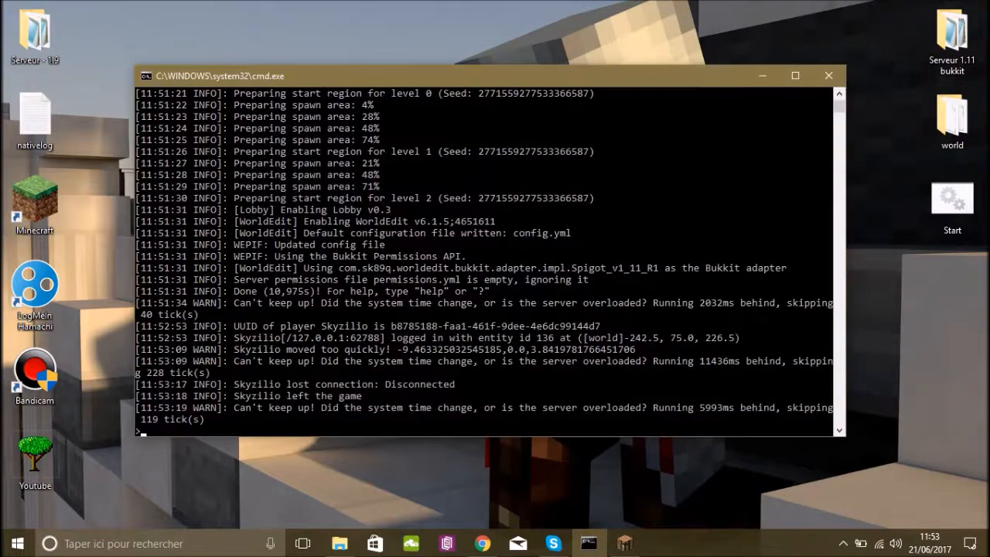
pyautogui.write('stop')
pyautogui.press('Return')
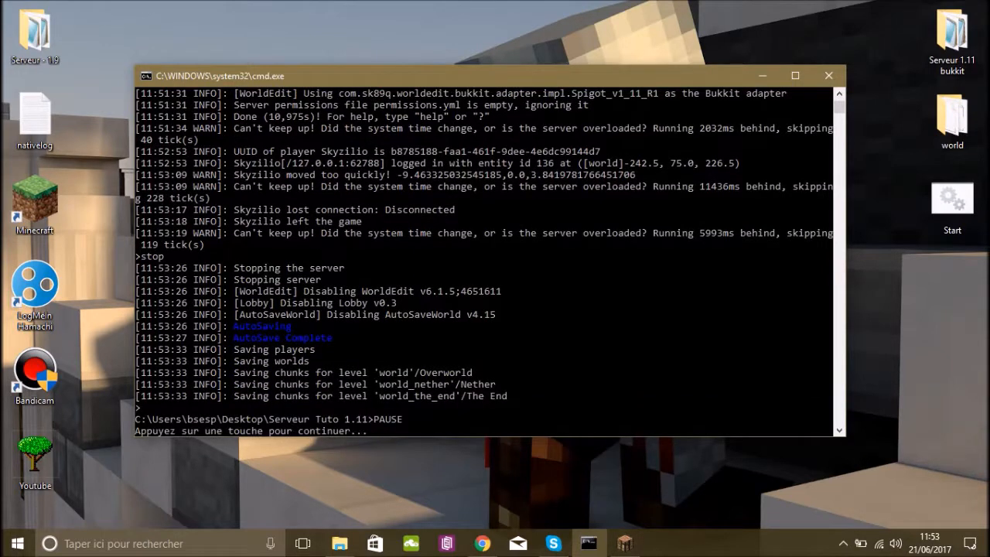
pyautogui.press('Return')
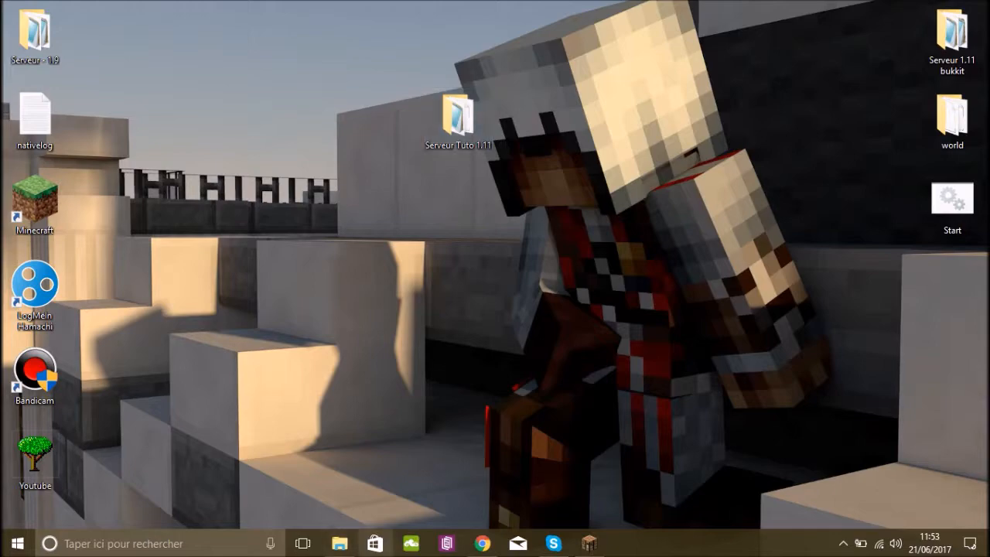
# Return to the Serveur Tuto 1.11 folder and open the server properties file in Notepad++.
pyautogui.click(339, 544)
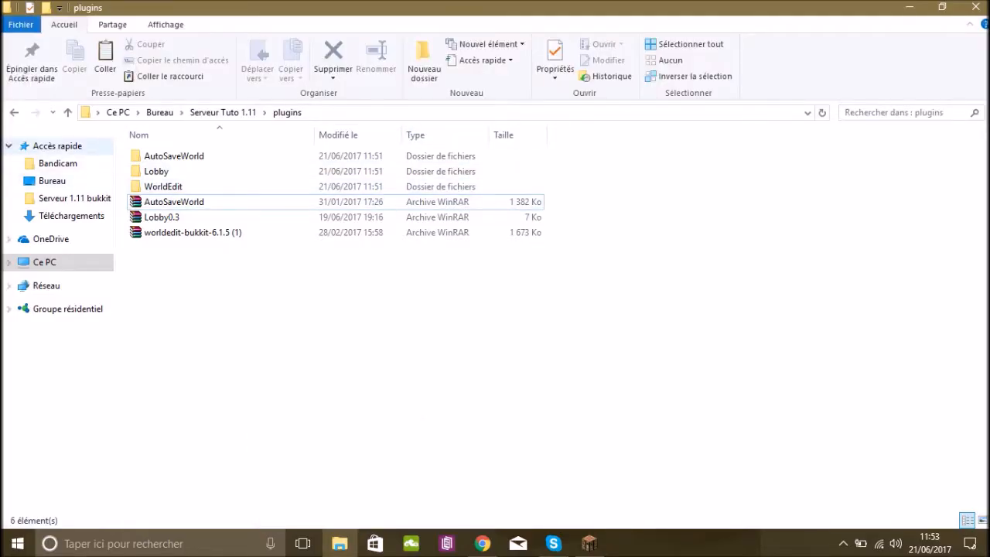
pyautogui.click(14, 112)
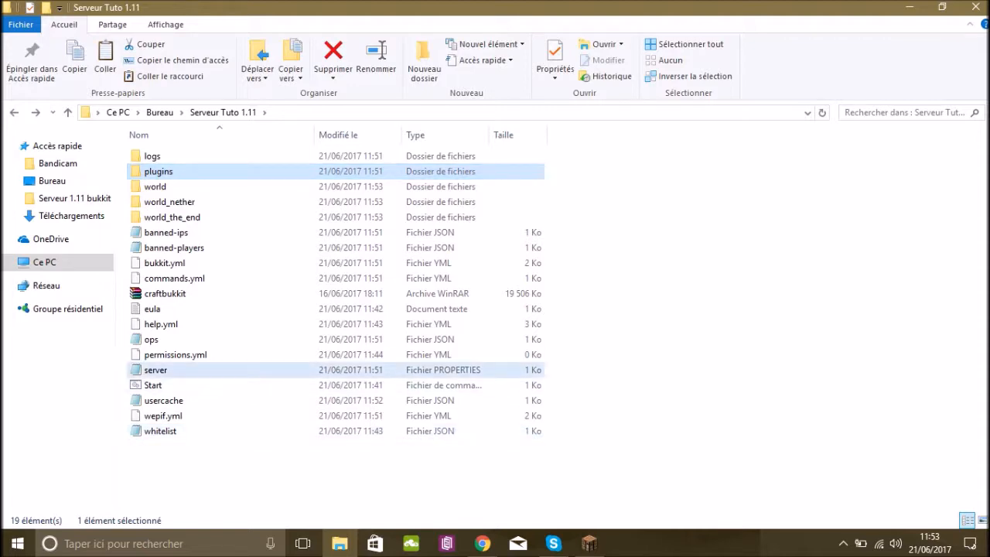
pyautogui.rightClick(198, 370)
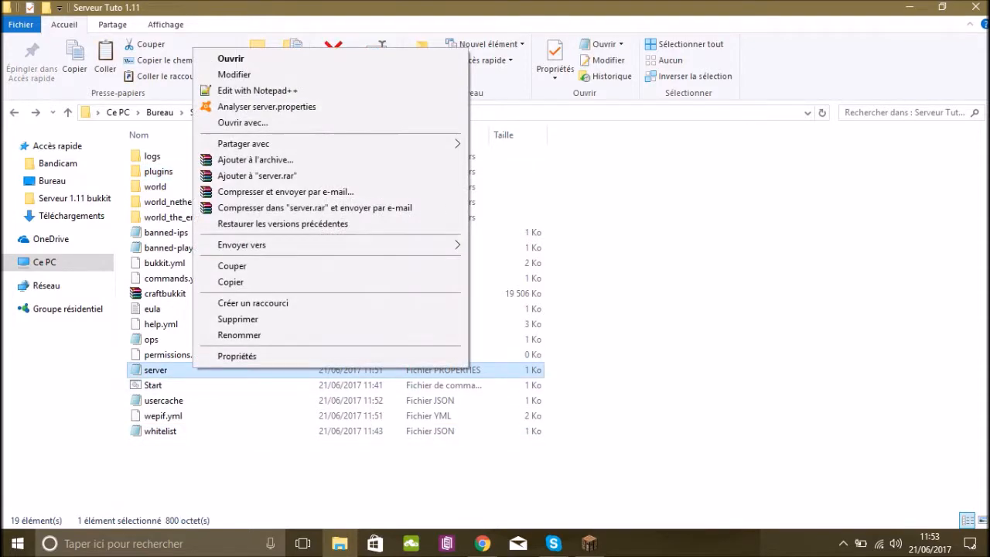
pyautogui.click(248, 90)
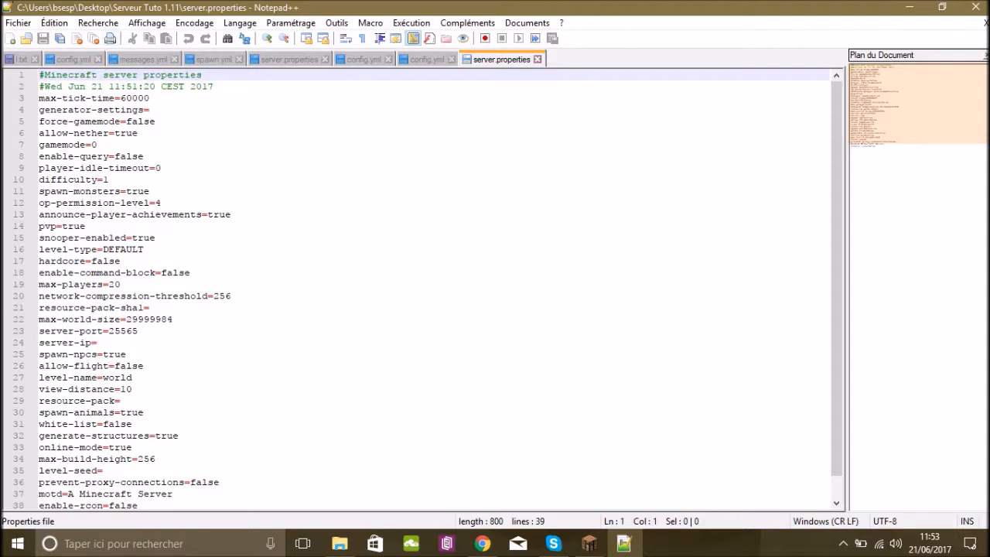
# Close every other open file so only the Serveur Tuto 1.11 server.properties remains, discarding the changes to l.txt.
pyautogui.click(451, 58)
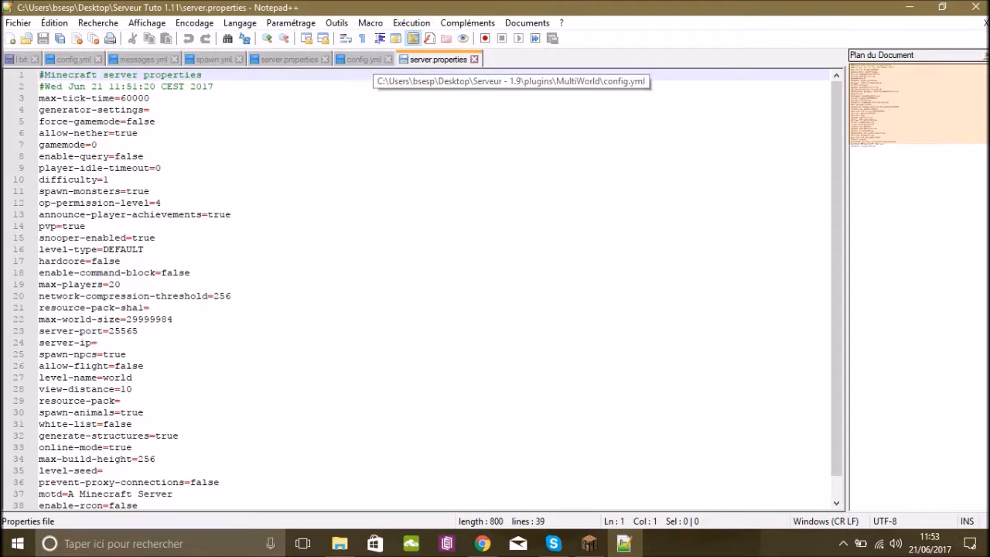
pyautogui.click(389, 58)
pyautogui.click(325, 59)
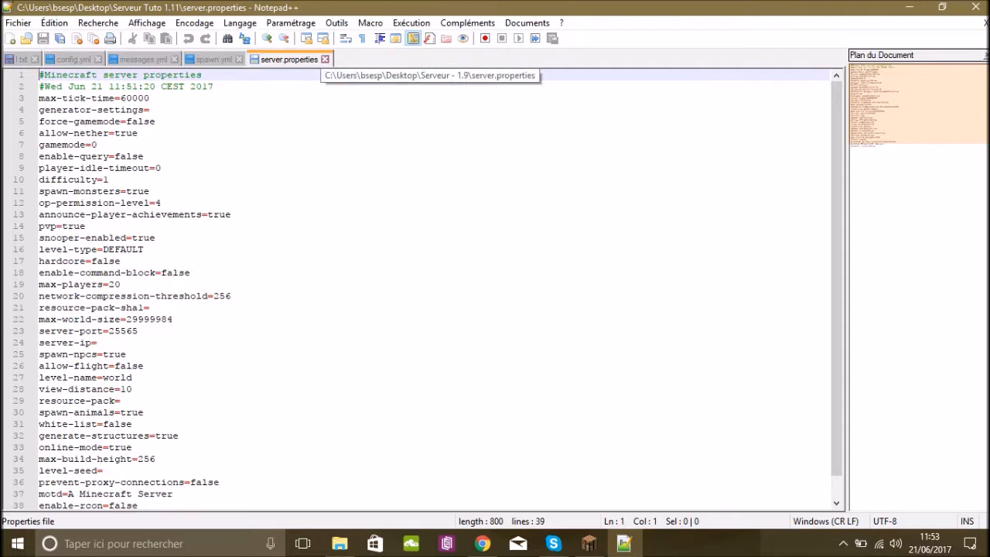
pyautogui.click(239, 59)
pyautogui.click(239, 59)
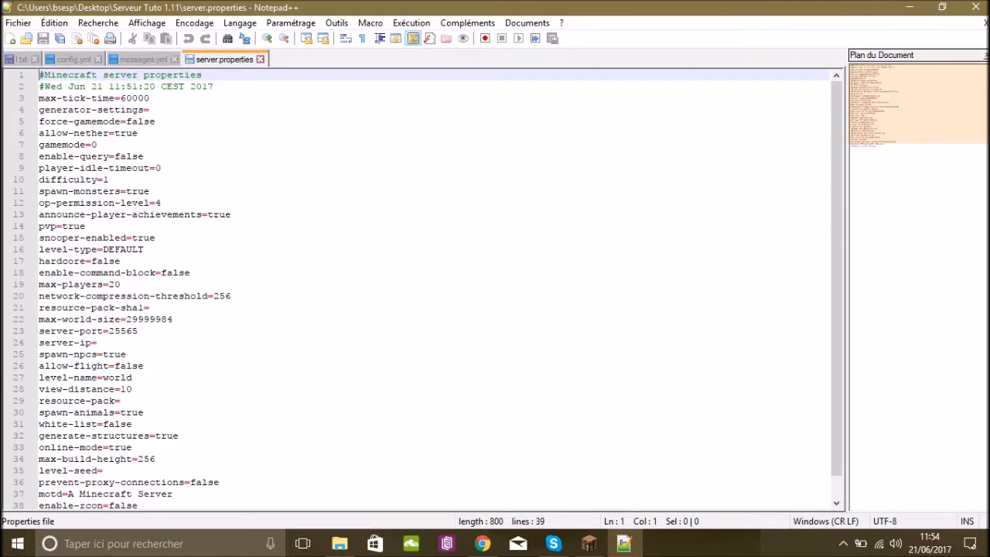
pyautogui.click(175, 59)
pyautogui.click(74, 59)
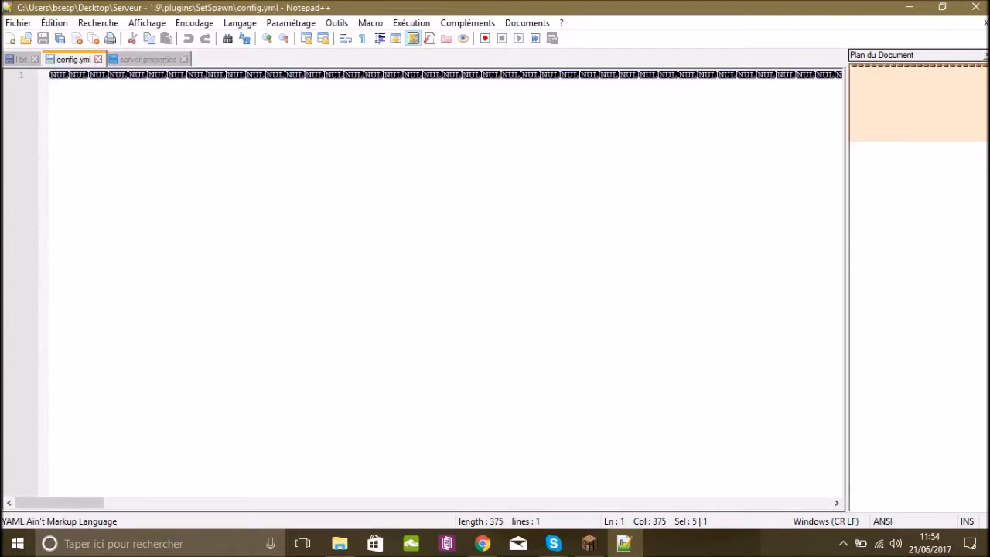
pyautogui.click(98, 58)
pyautogui.click(34, 58)
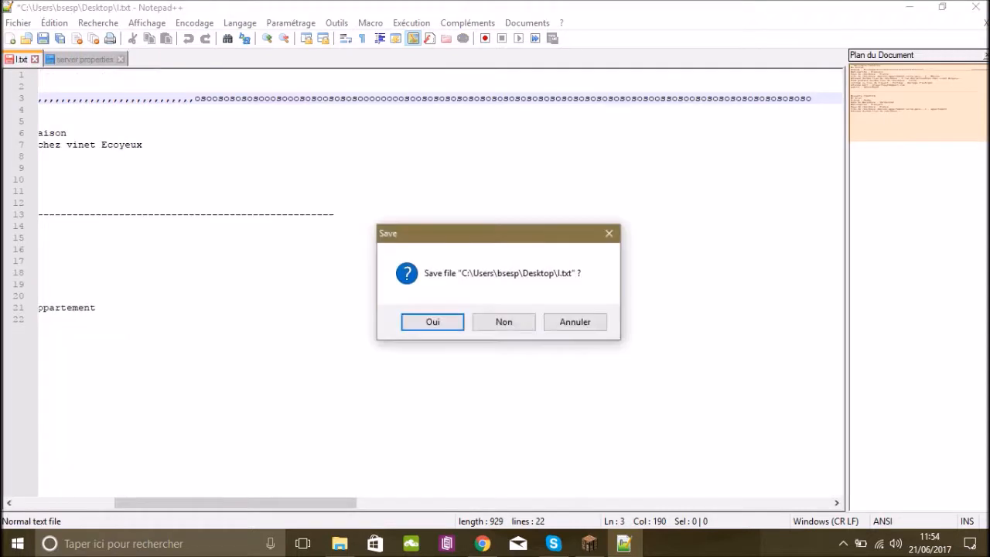
pyautogui.click(503, 322)
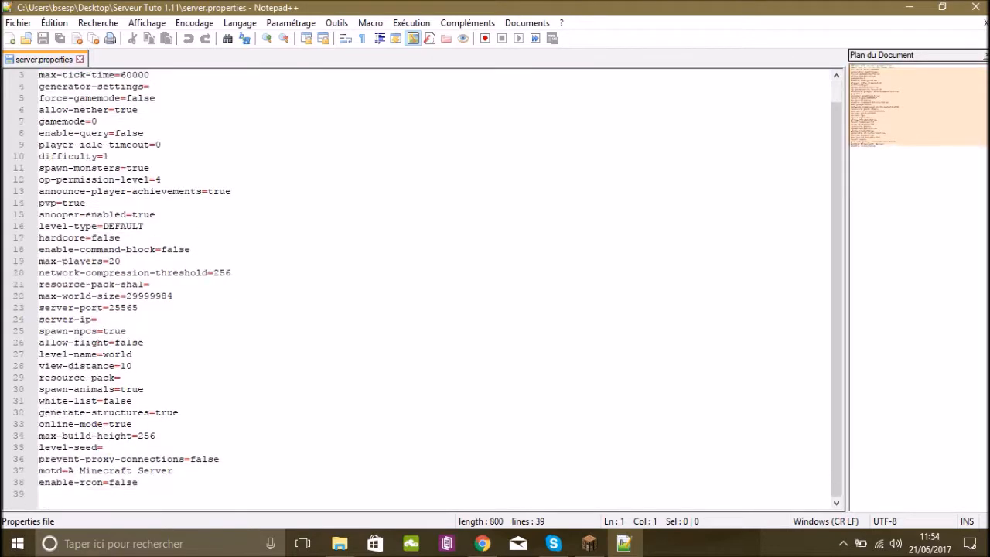
pyautogui.moveTo(39, 74); pyautogui.dragTo(138, 75)
pyautogui.click(150, 110)
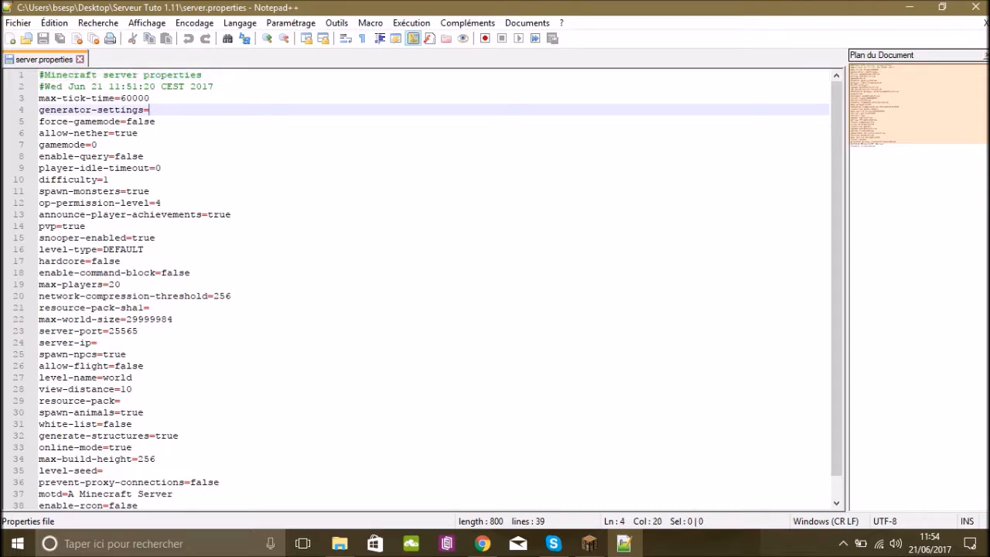
pyautogui.press('Down')
pyautogui.press('Down')
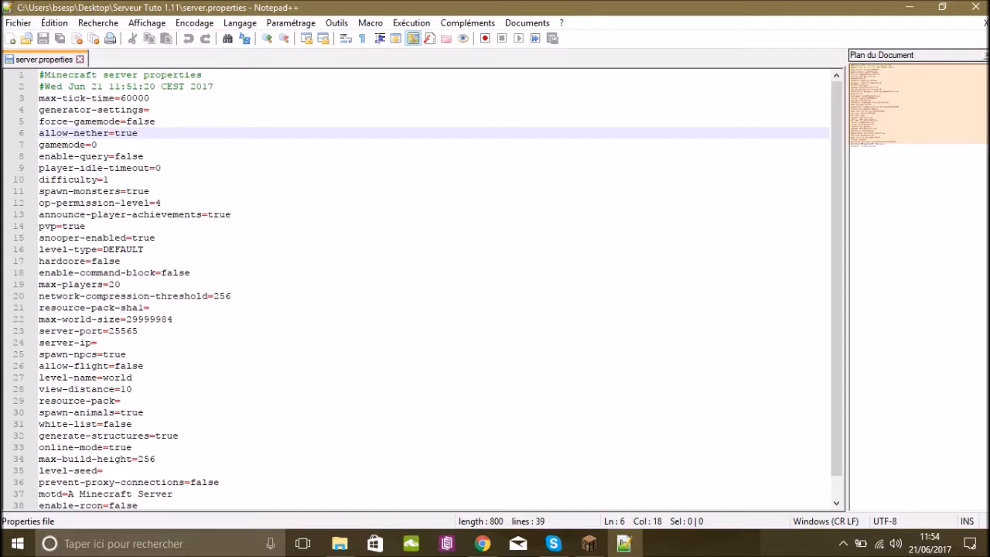
# Set the gamemode property to 2.
pyautogui.click(98, 145)
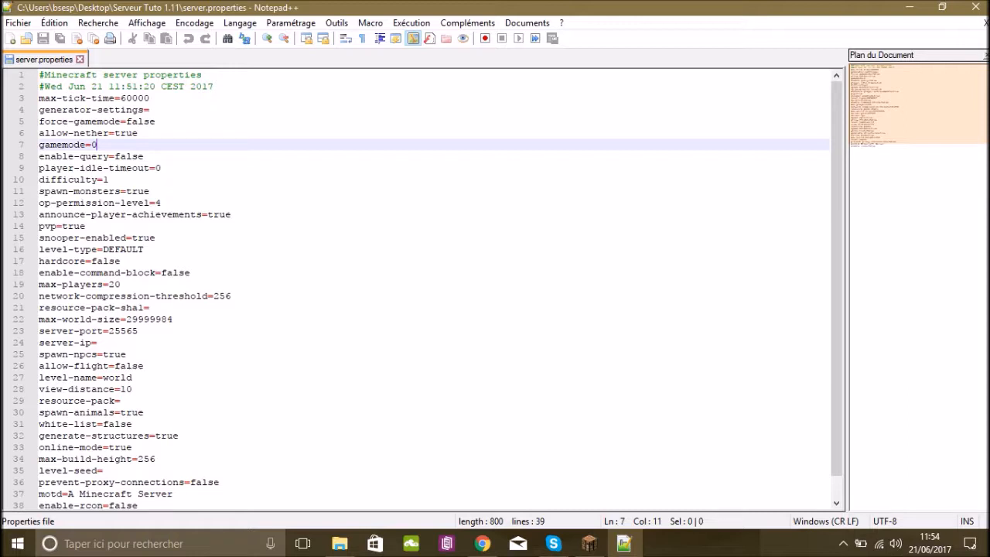
pyautogui.press('BackSpace')
pyautogui.write('3')
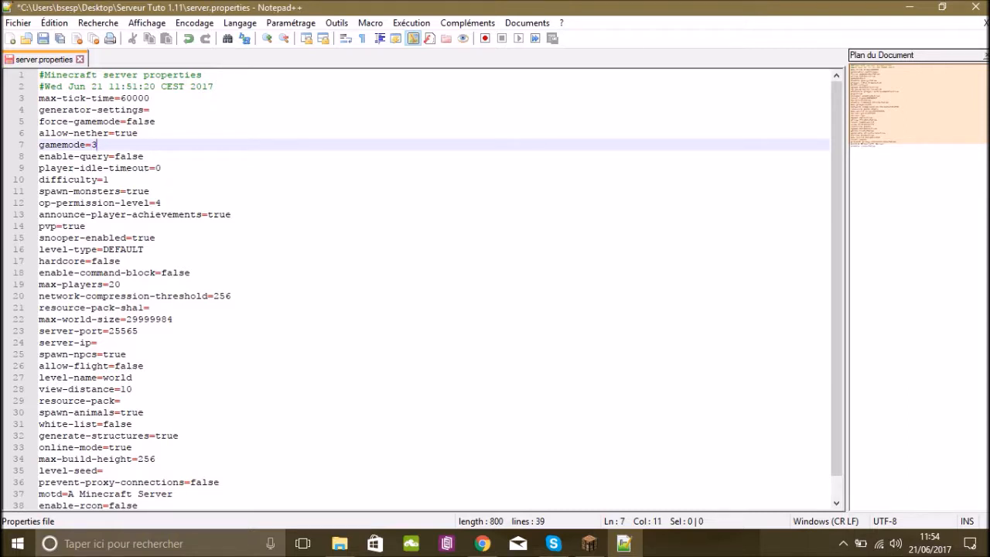
pyautogui.press('BackSpace')
pyautogui.write('2')
# Set the spawn-monsters property to false so that no monsters spawn on the server.
pyautogui.click(109, 180)
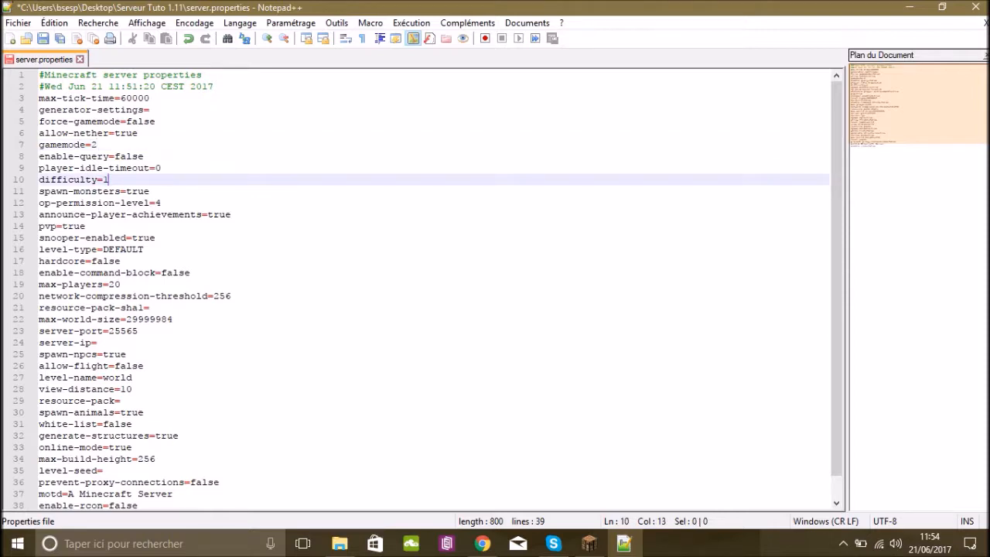
pyautogui.click(150, 191)
pyautogui.press('BackSpace')
pyautogui.press('BackSpace')
pyautogui.press('BackSpace')
pyautogui.press('BackSpace')
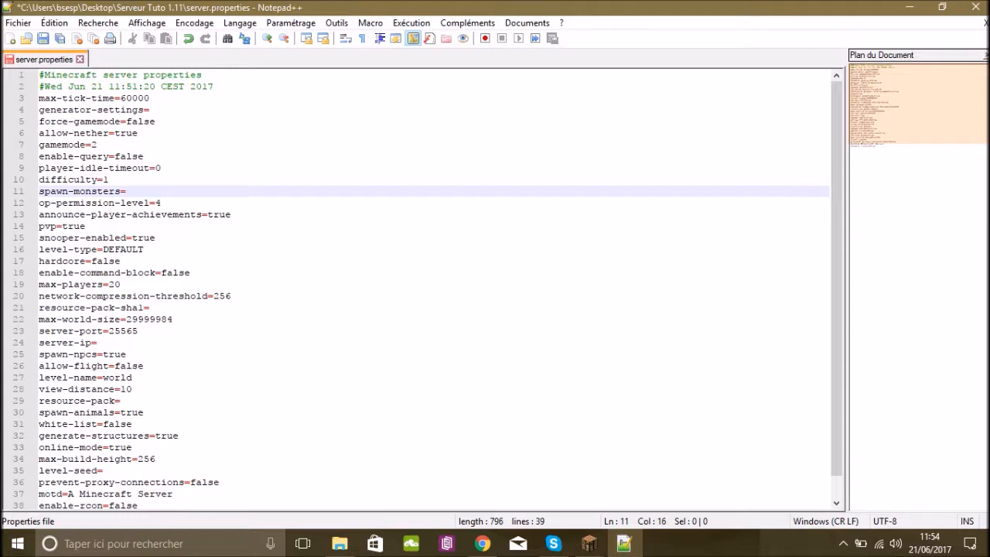
pyautogui.write('false')
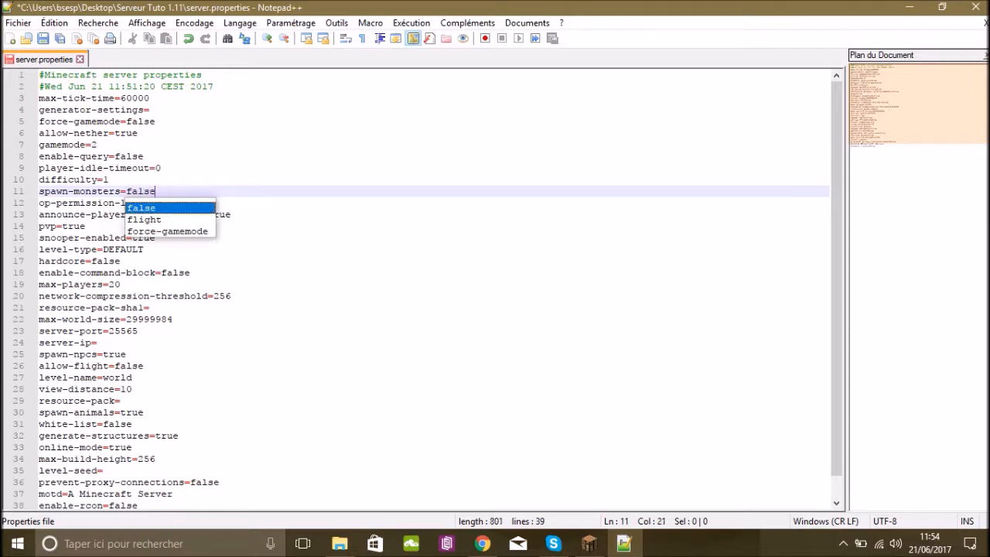
# Set the op-permission-level property to 5.
pyautogui.click(161, 202)
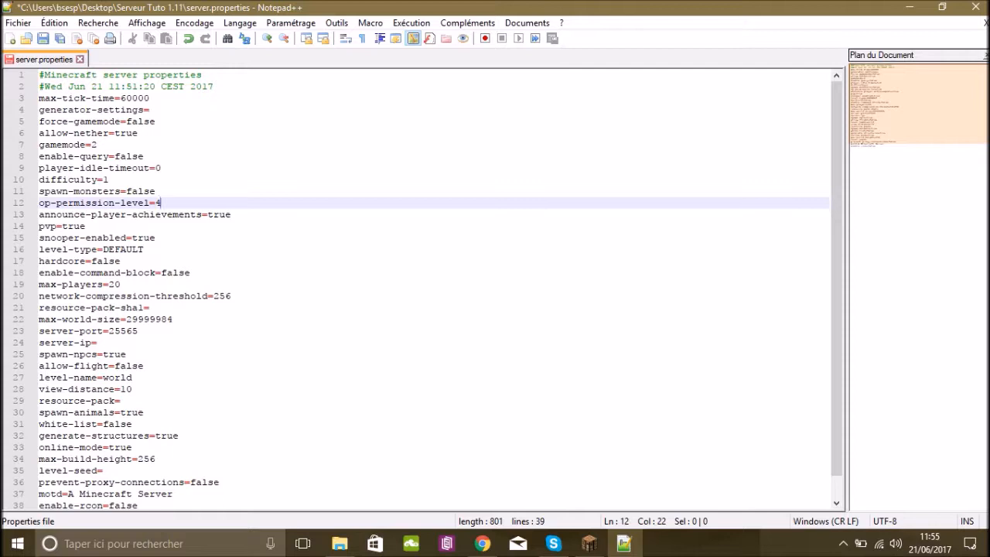
pyautogui.write('5')
pyautogui.press('BackSpace')
pyautogui.press('BackSpace')
pyautogui.write('5')
pyautogui.click(233, 215)
pyautogui.moveTo(45, 215); pyautogui.dragTo(190, 214)
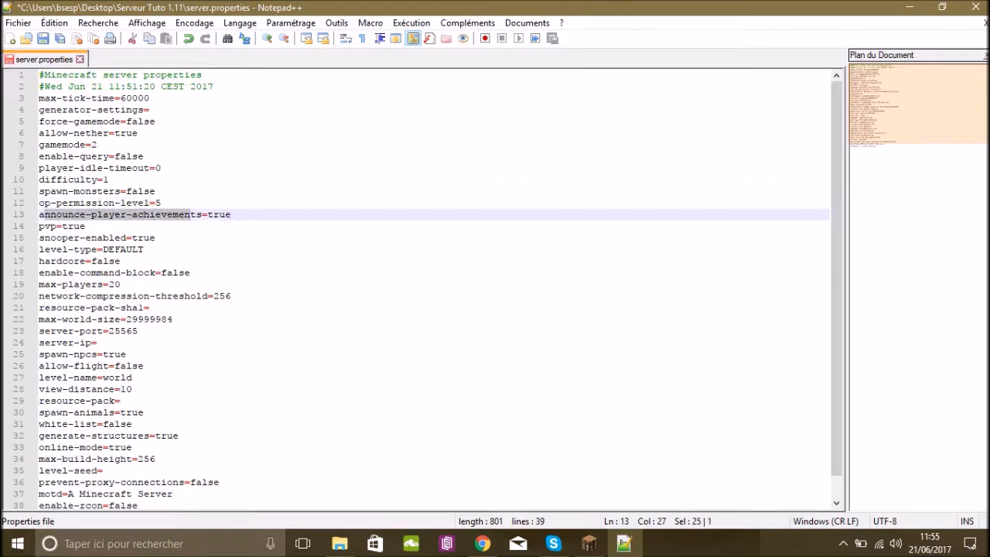
pyautogui.click(232, 214)
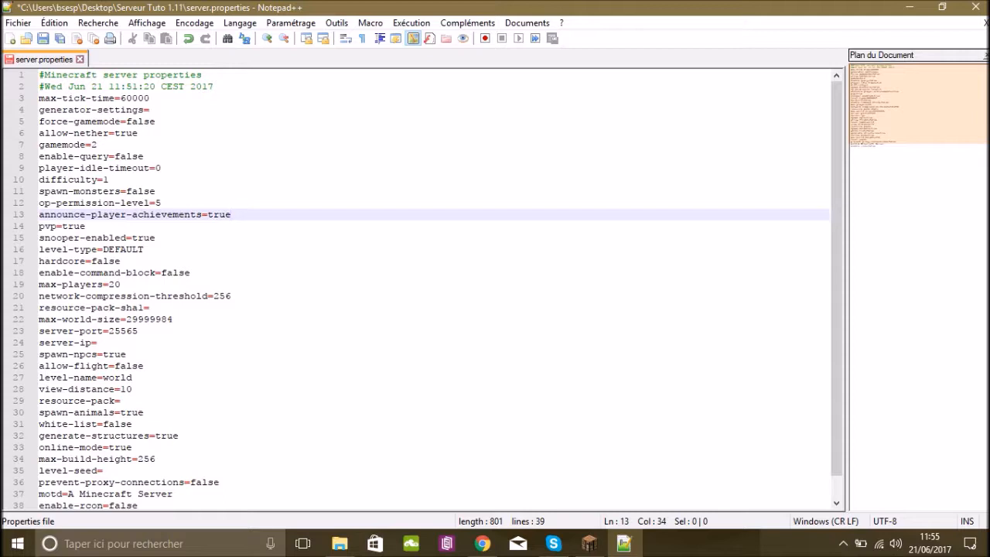
pyautogui.click(86, 226)
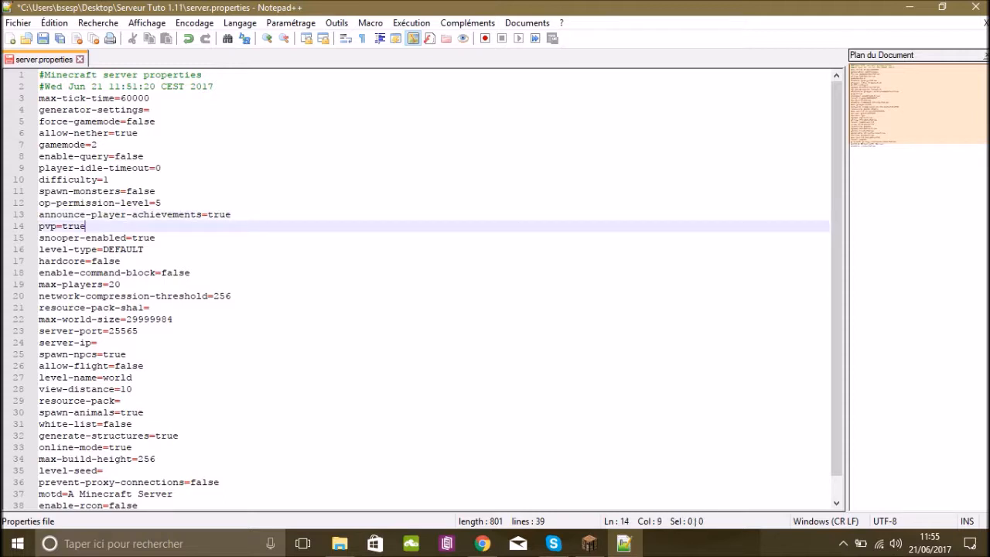
pyautogui.click(120, 261)
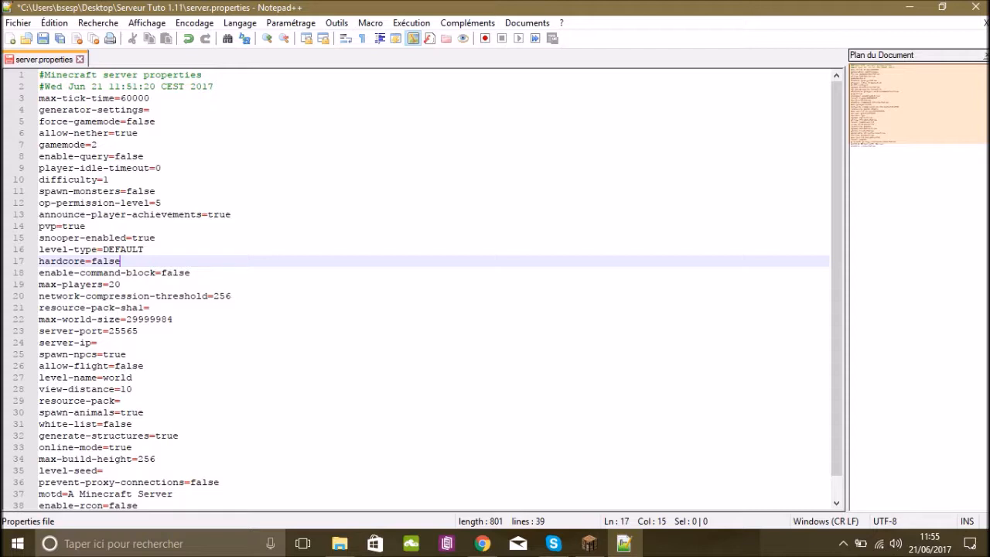
# Allow command blocks on the server by setting enable-command-block to true.
pyautogui.click(191, 273)
pyautogui.press('BackSpace')
pyautogui.press('BackSpace')
pyautogui.press('BackSpace')
pyautogui.press('BackSpace')
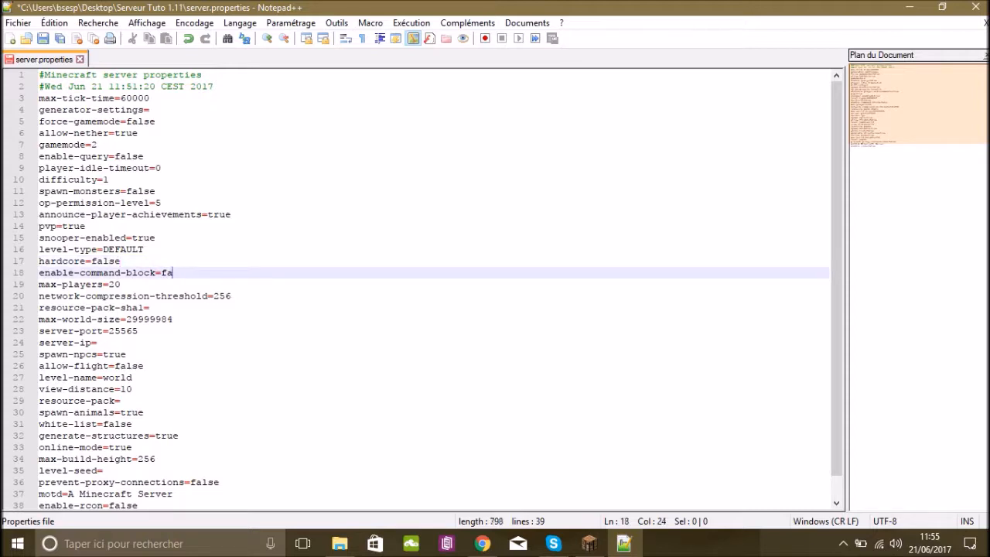
pyautogui.press('BackSpace')
pyautogui.write('true')
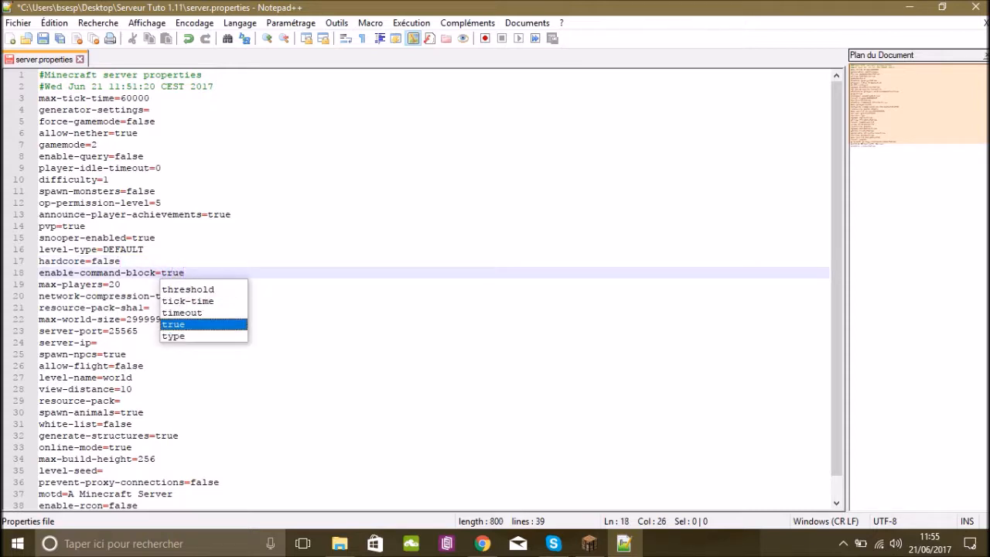
# Set the max-players property to 50.
pyautogui.click(121, 284)
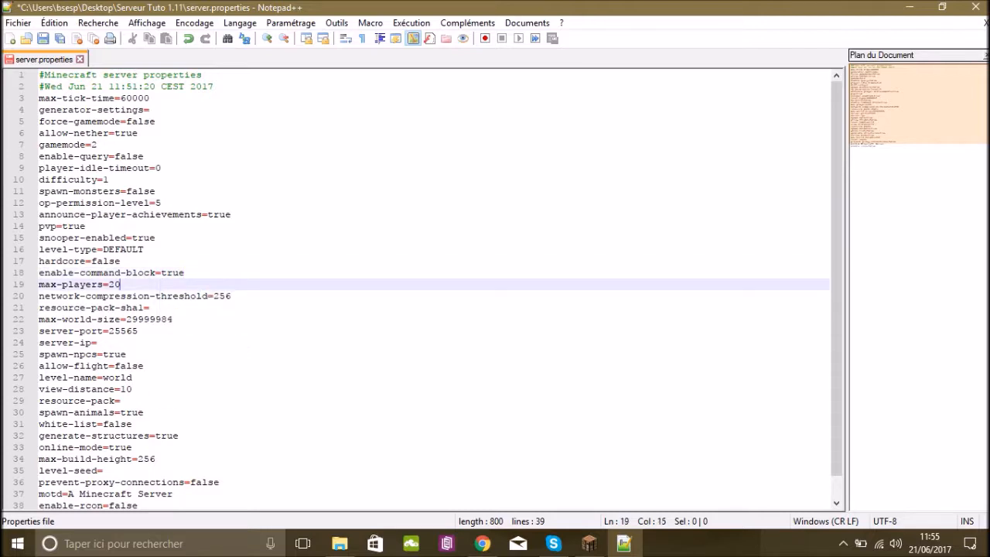
pyautogui.press('BackSpace')
pyautogui.press('BackSpace')
pyautogui.write('50')
pyautogui.scroll(-1, 433, 290)
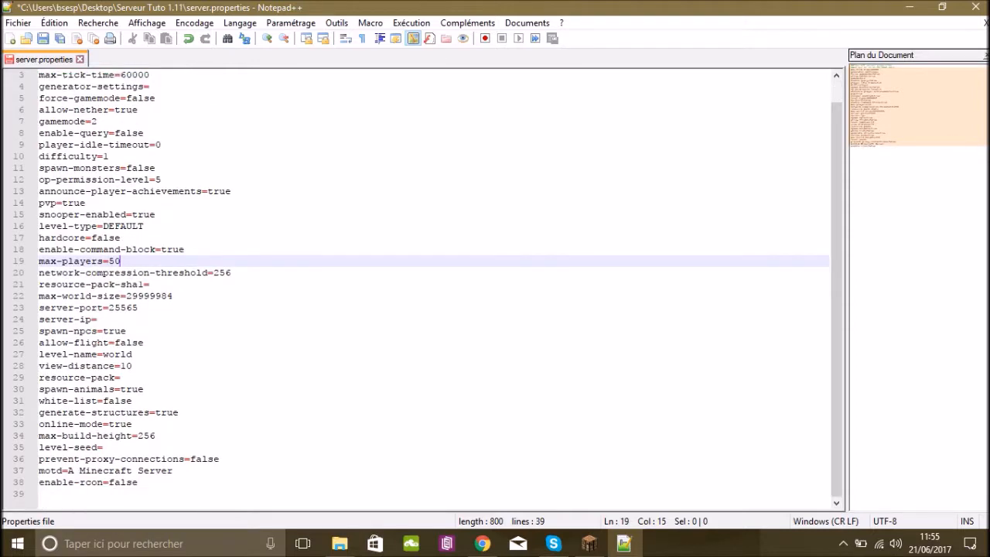
pyautogui.click(138, 308)
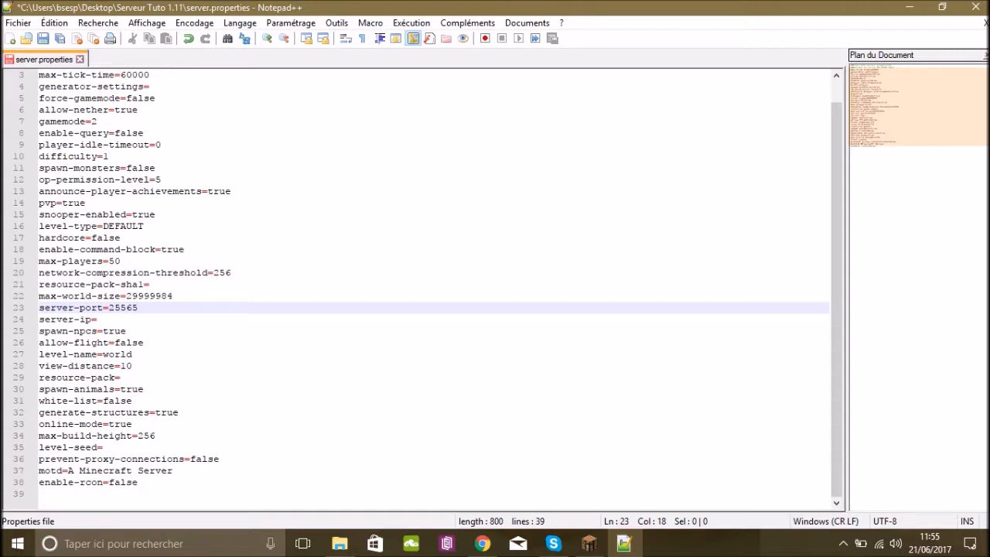
pyautogui.click(97, 319)
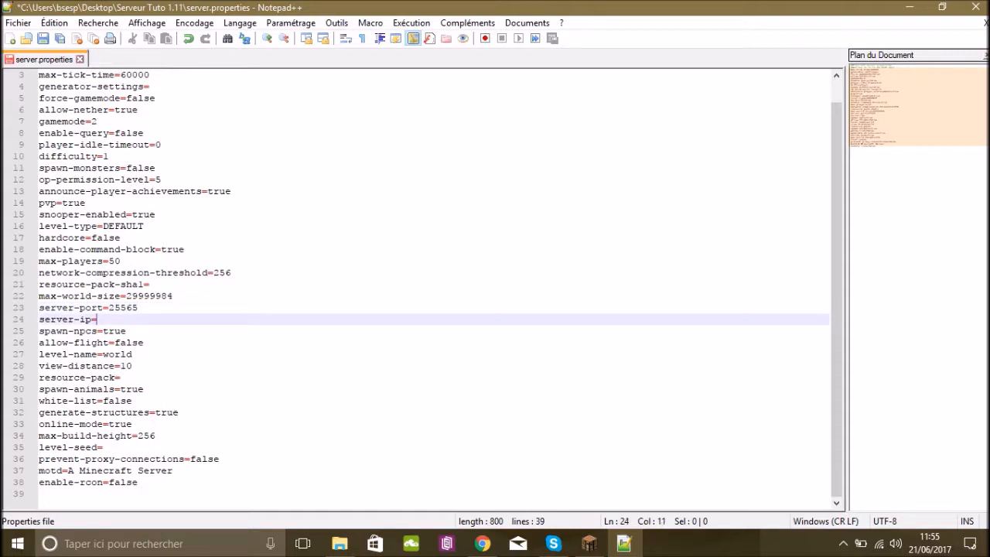
pyautogui.click(126, 331)
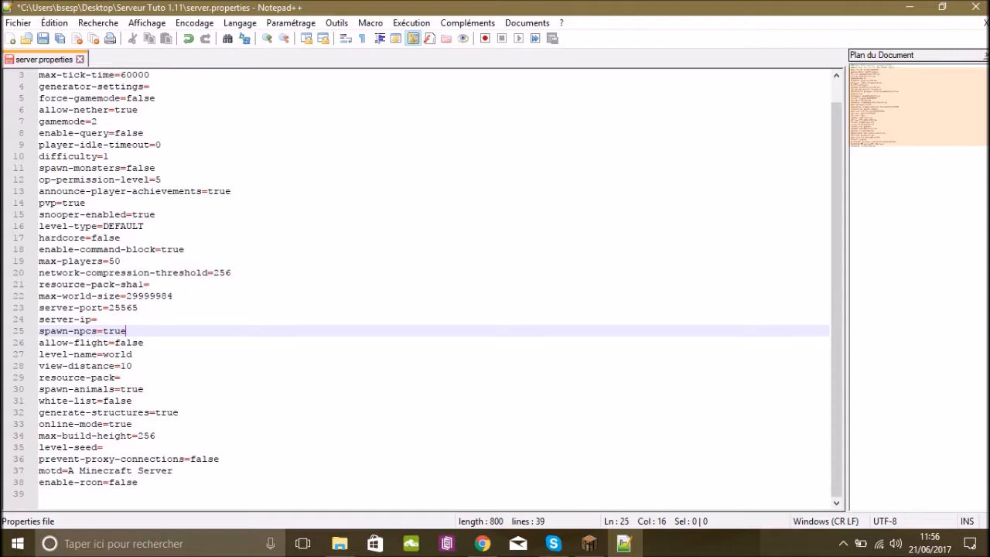
pyautogui.moveTo(138, 424); pyautogui.dragTo(104, 423)
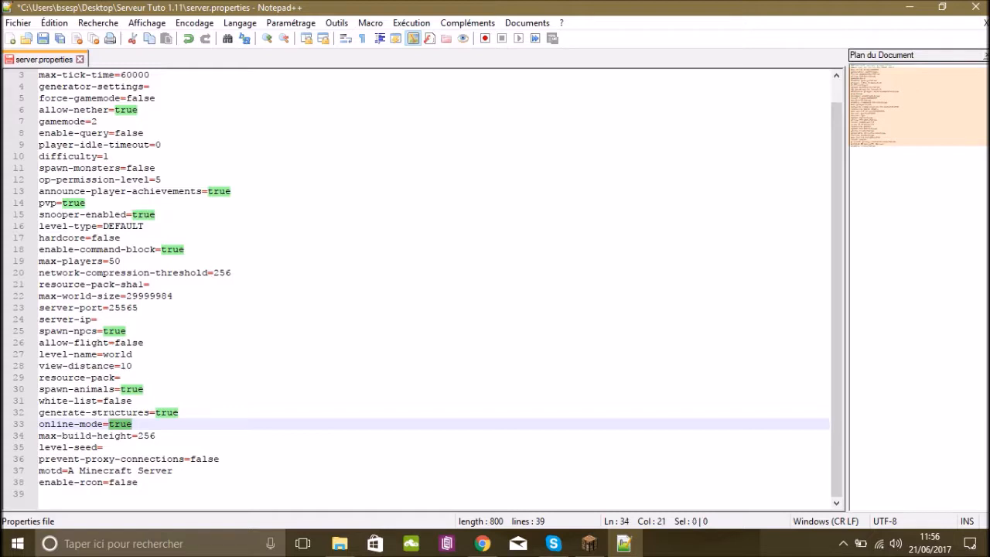
# Set the max-build-height property to 500.
pyautogui.press('Down')
pyautogui.press('End')
pyautogui.hotkey('shift', 'Left')
pyautogui.hotkey('shift', 'Left')
pyautogui.hotkey('shift', 'Left')
pyautogui.write('500')
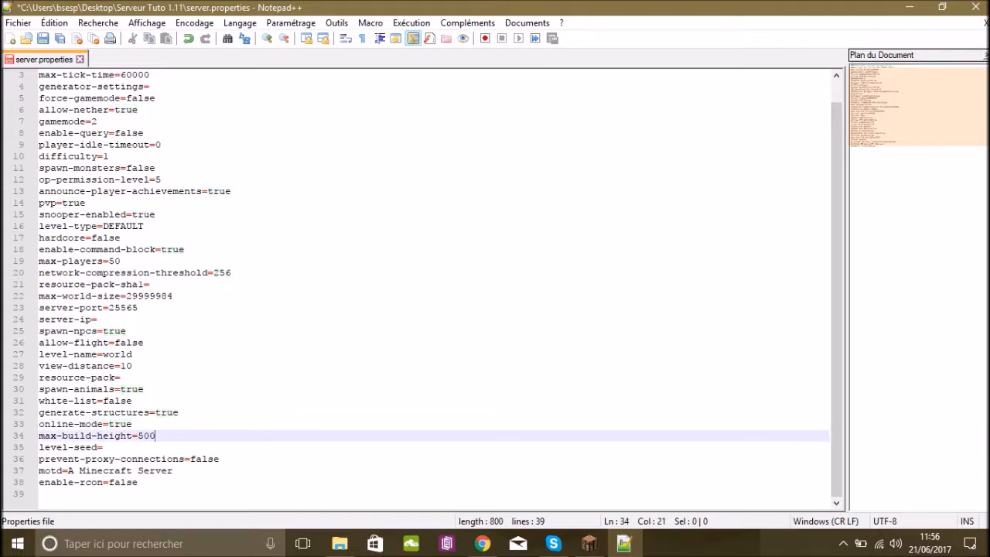
# Replace the server's motd text with "Bienvenue sur mon serveur !".
pyautogui.moveTo(73, 470); pyautogui.dragTo(115, 471)
pyautogui.hotkey('alt', 'Tab')
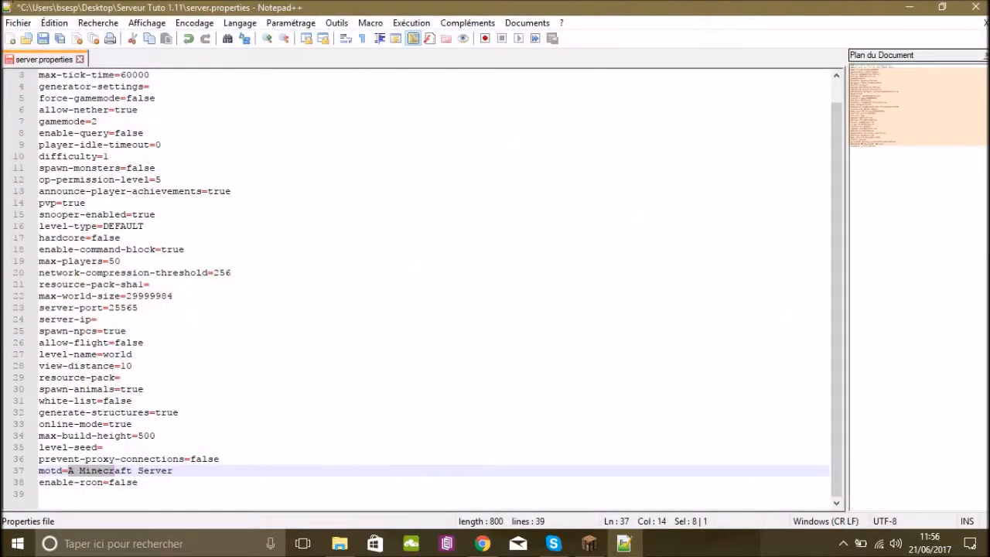
pyautogui.moveTo(173, 470); pyautogui.dragTo(67, 470)
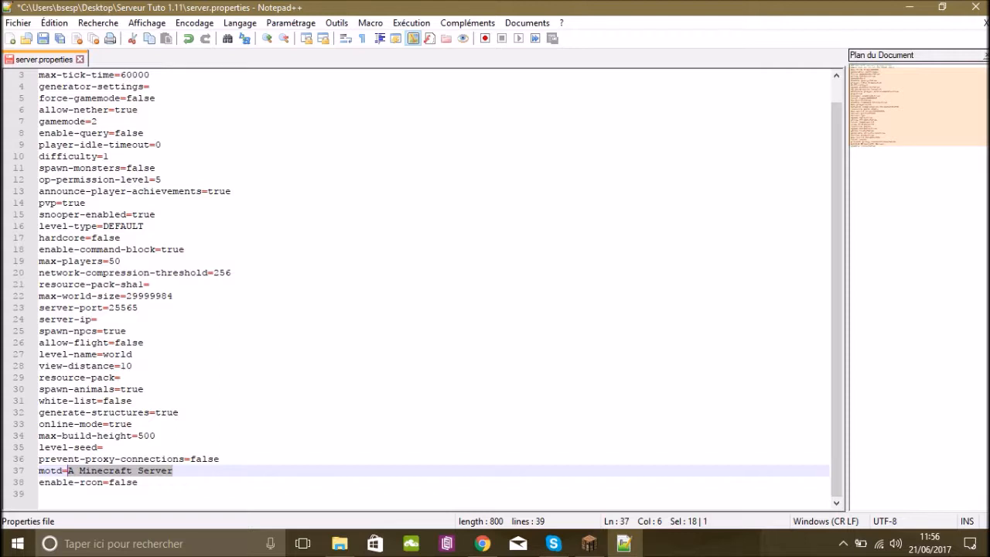
pyautogui.write('Bie')
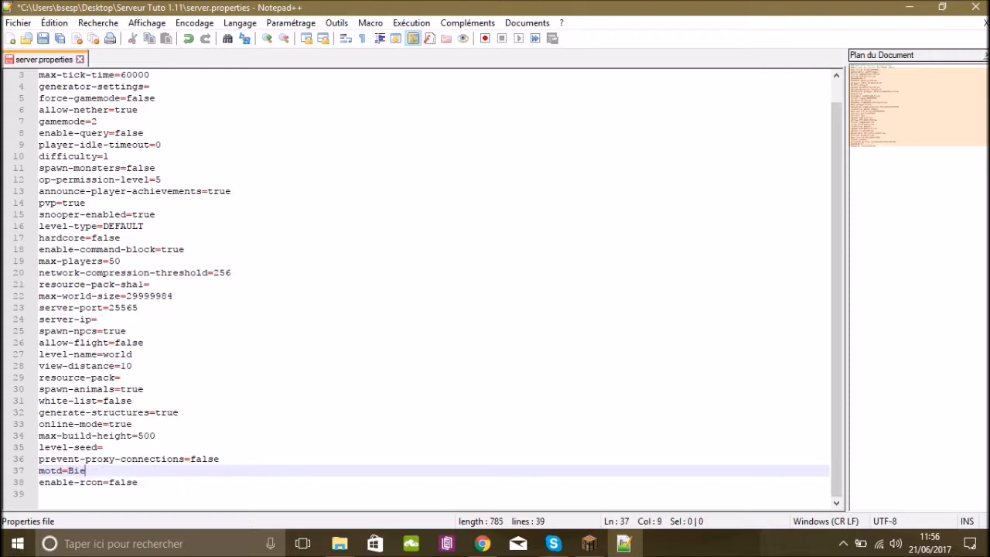
pyautogui.write('nvenue sur ')
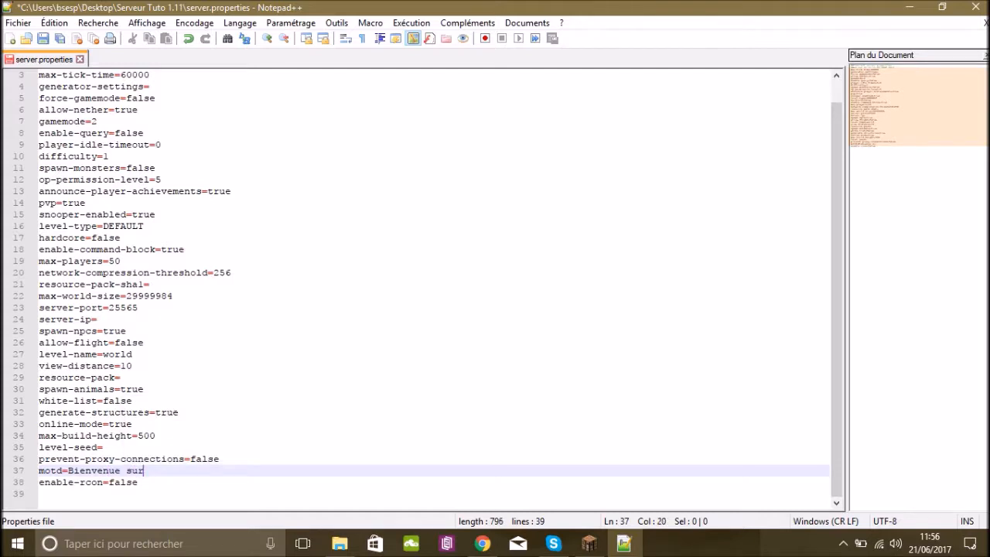
pyautogui.write('mon serv')
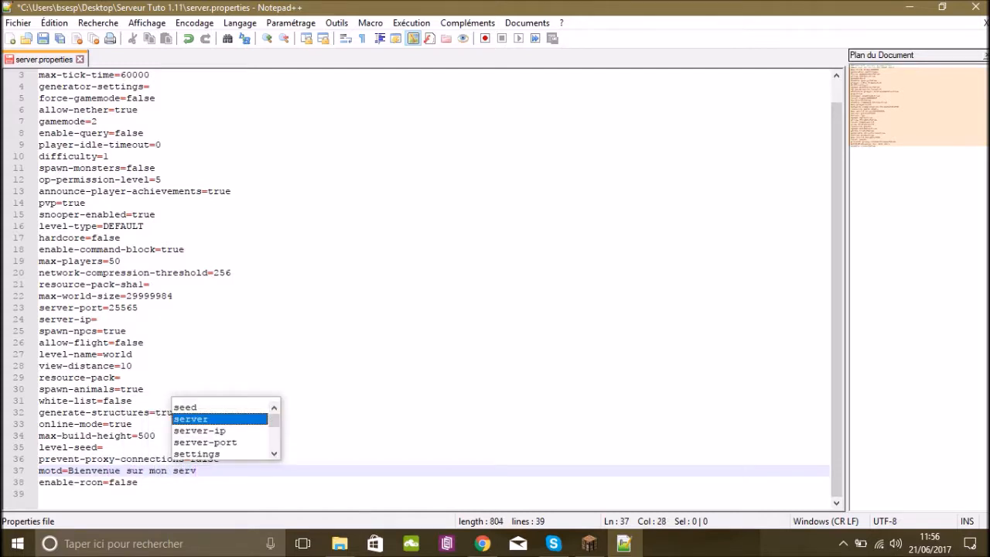
pyautogui.write('eur !')
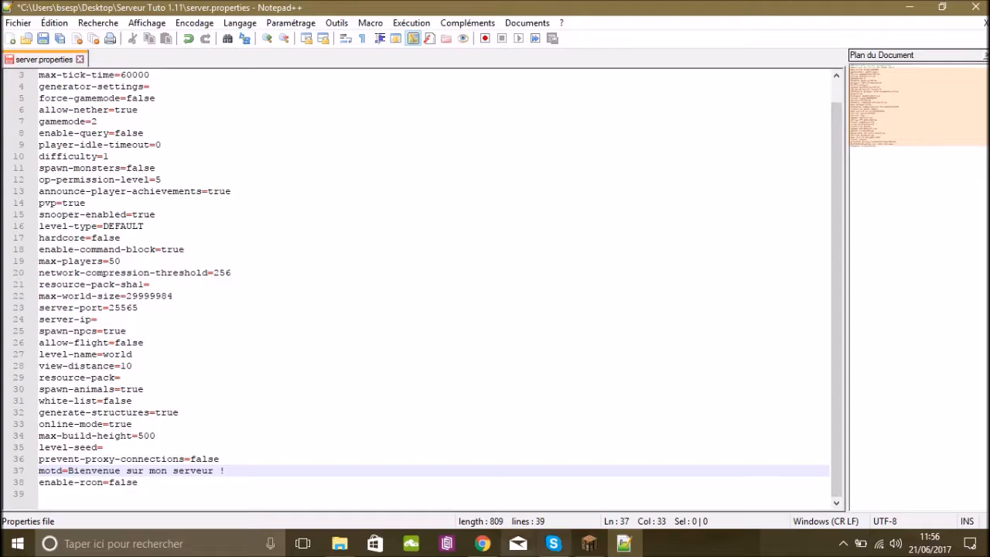
# Switch to Minecraft and examine how the description of Mon serveur is displayed in the multiplayer server list.
pyautogui.click(590, 544)
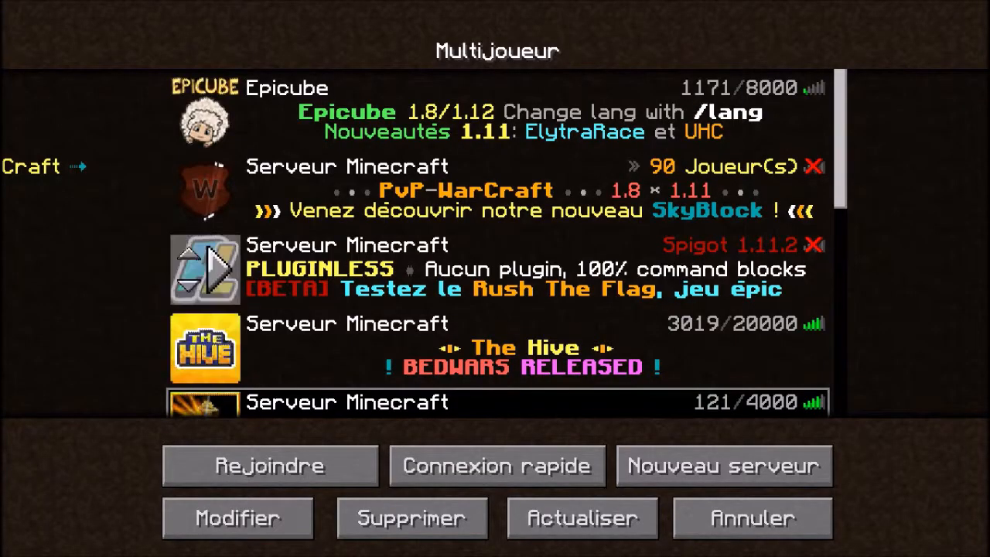
pyautogui.scroll(-5, 498, 243)
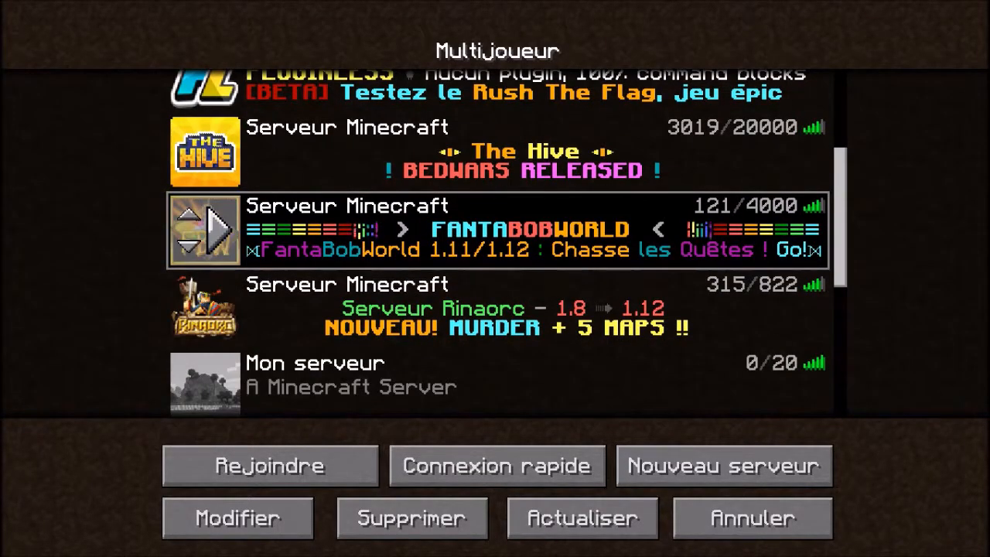
pyautogui.scroll(-3, 499, 243)
pyautogui.scroll(1, 499, 243)
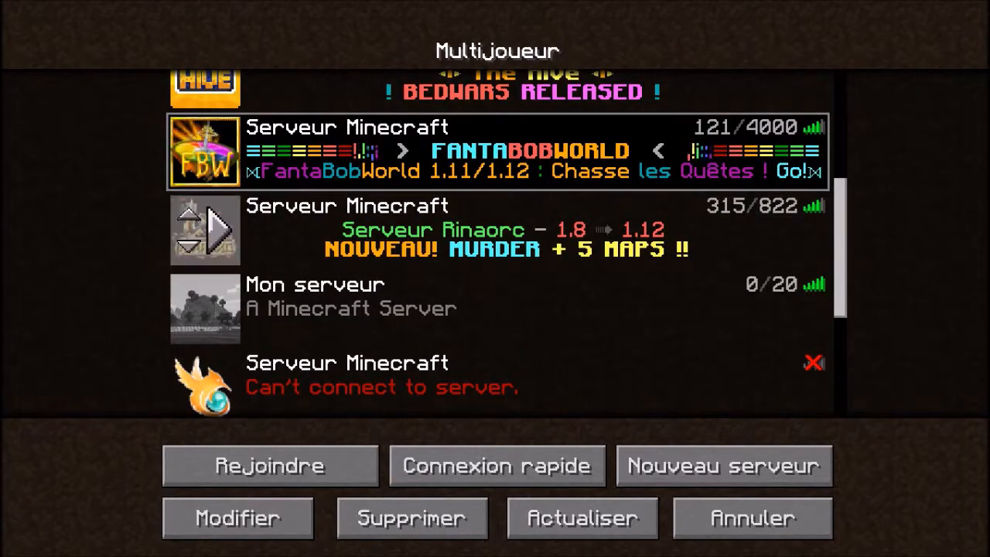
pyautogui.scroll(3, 205, 229)
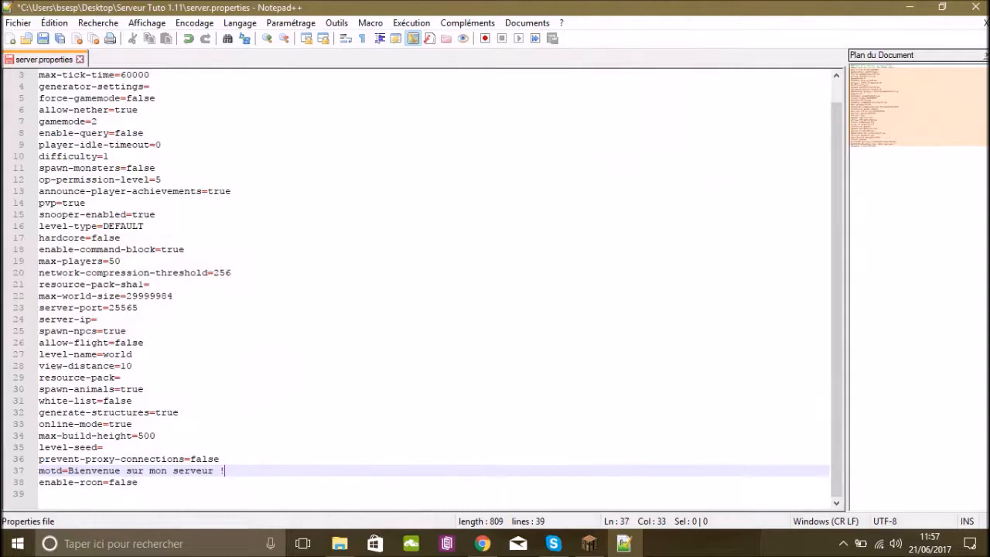
# Save the edited server.properties file and close Notepad++.
pyautogui.hotkey('ctrl', 's')
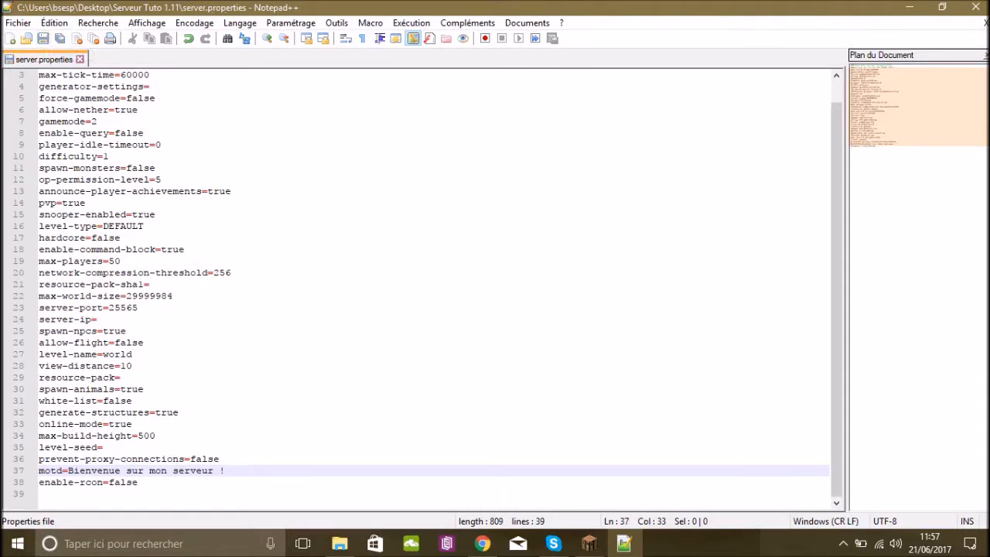
pyautogui.click(975, 7)
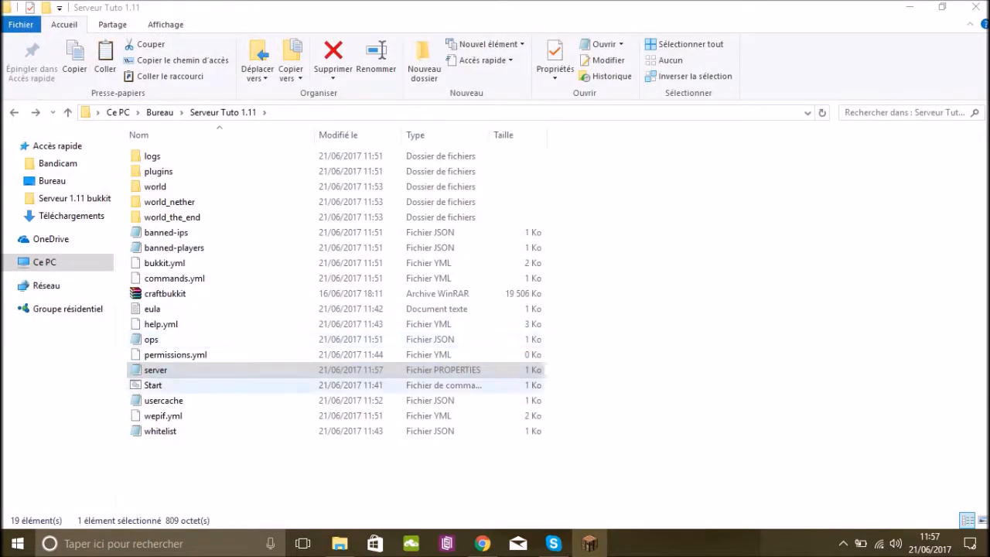
# Launch the server again with the Start script in the Serveur Tuto 1.11 folder and reposition its console window.
pyautogui.click(164, 401)
pyautogui.click(154, 386)
pyautogui.doubleClick(153, 385)
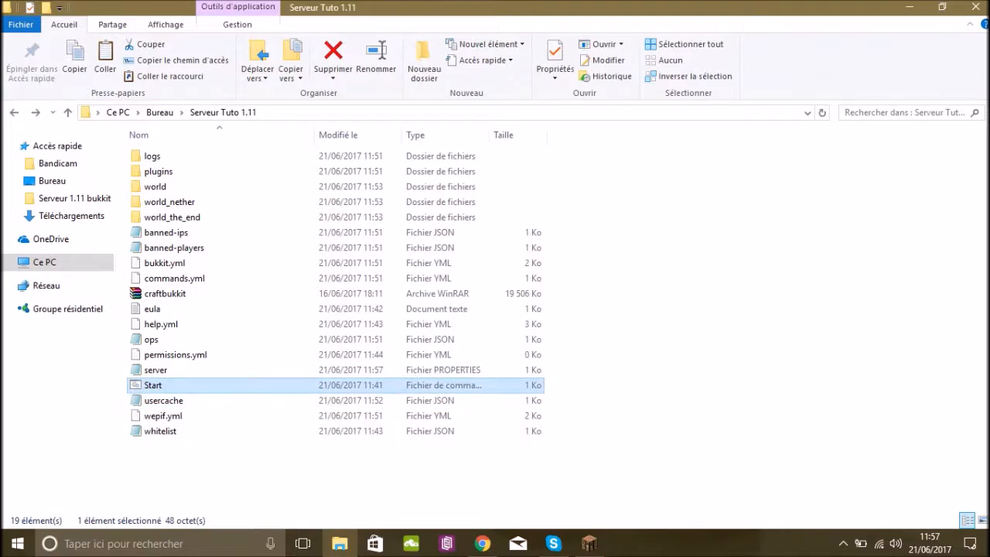
pyautogui.moveTo(335, 54); pyautogui.dragTo(544, 107)
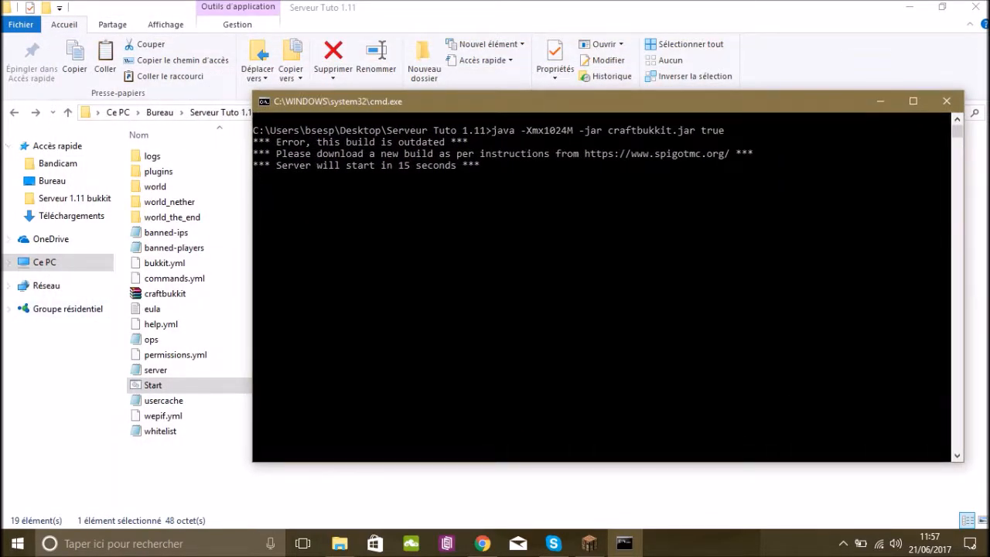
# Minimise the server console and the folder window, launch LogMeIn Hamachi from the desktop and move its window to the centre.
pyautogui.moveTo(539, 102); pyautogui.dragTo(549, 121)
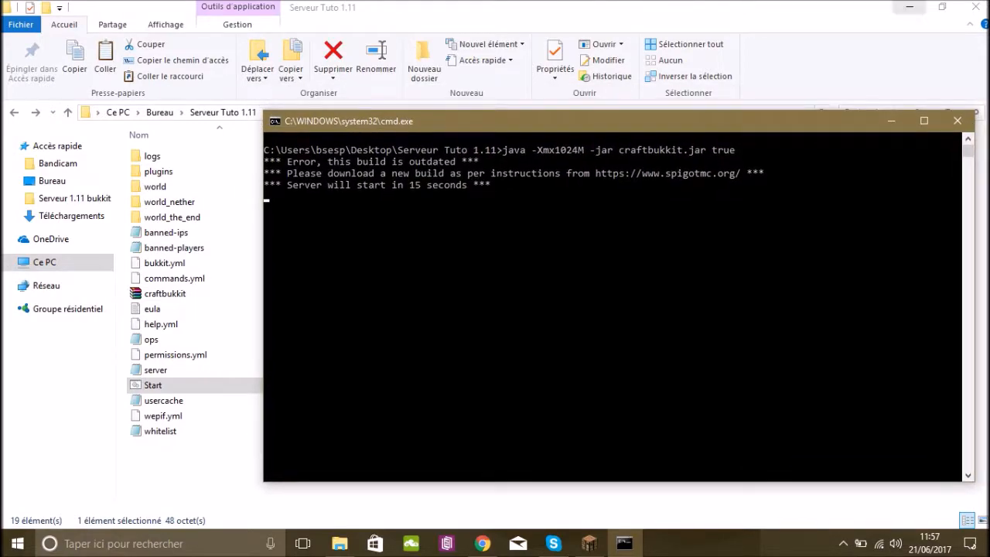
pyautogui.click(910, 7)
pyautogui.click(891, 120)
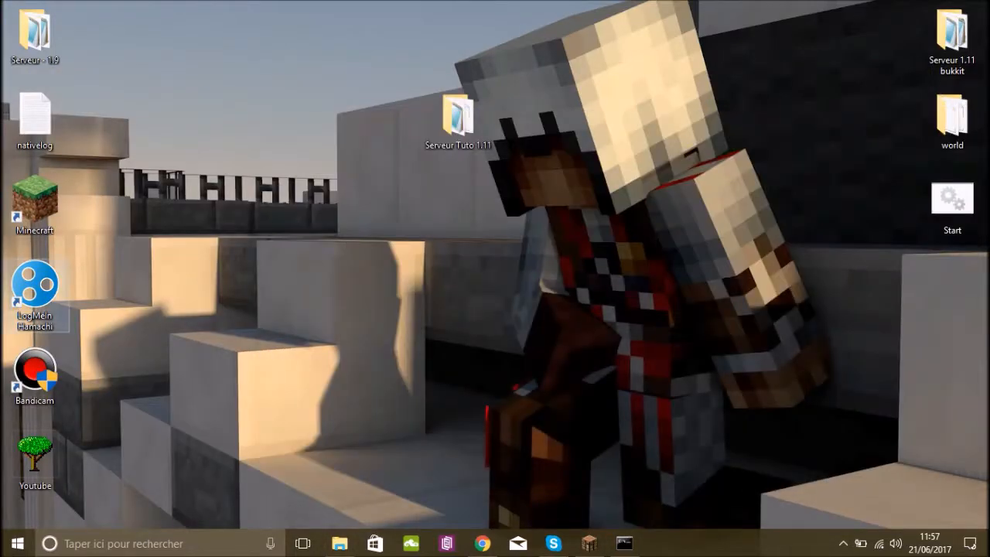
pyautogui.doubleClick(35, 290)
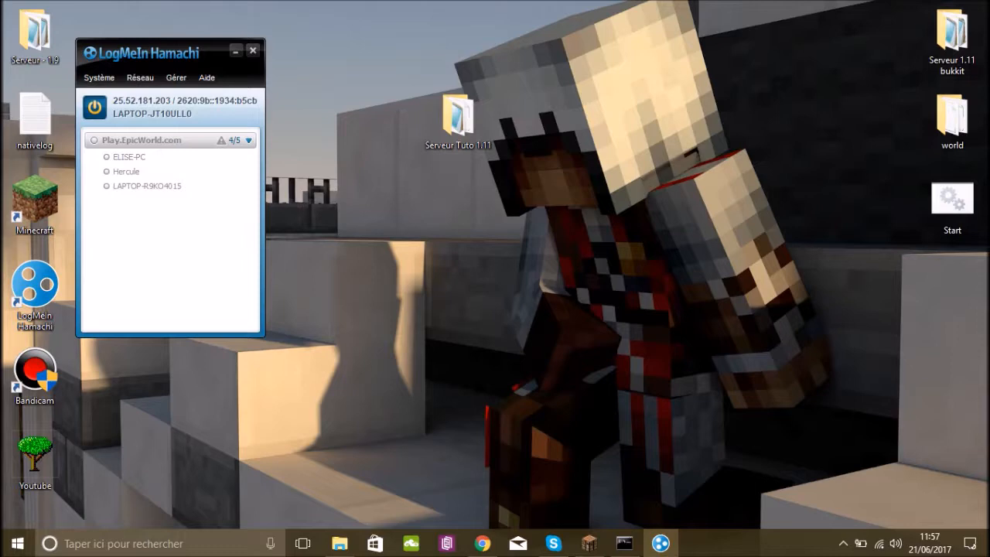
pyautogui.moveTo(167, 57); pyautogui.dragTo(483, 108)
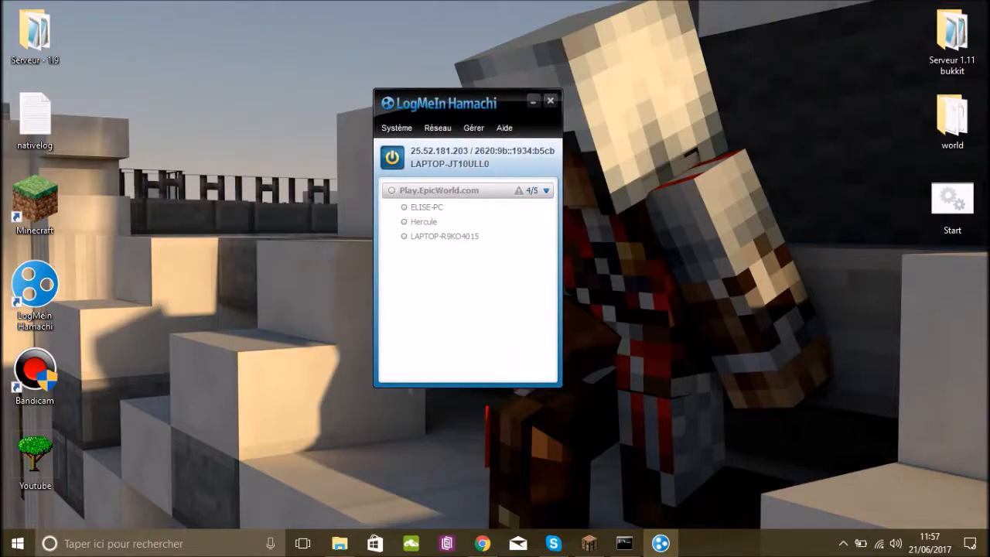
# Start creating a Hamachi network, mute the system sound and enter serveurtuto_Skyzilio as the network ID.
pyautogui.click(438, 128)
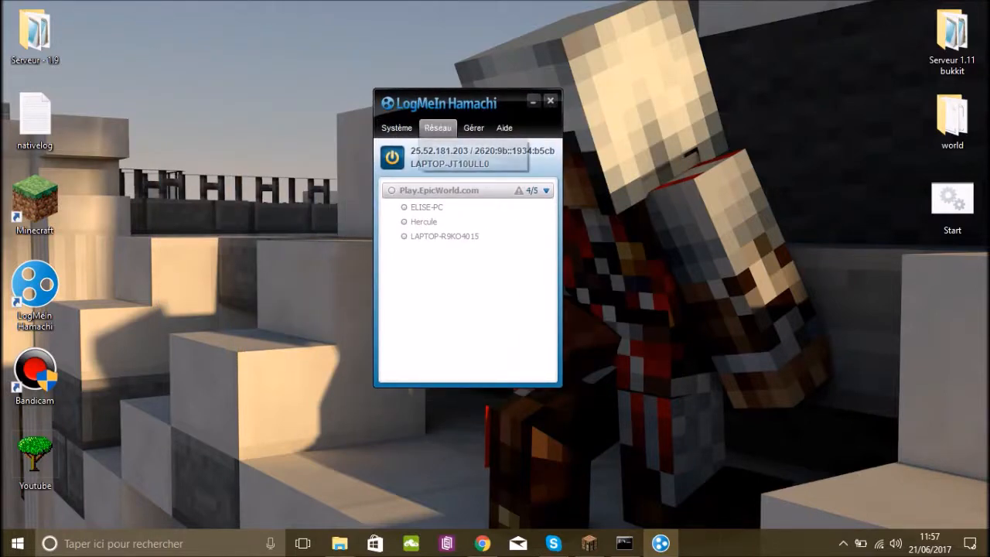
pyautogui.click(460, 143)
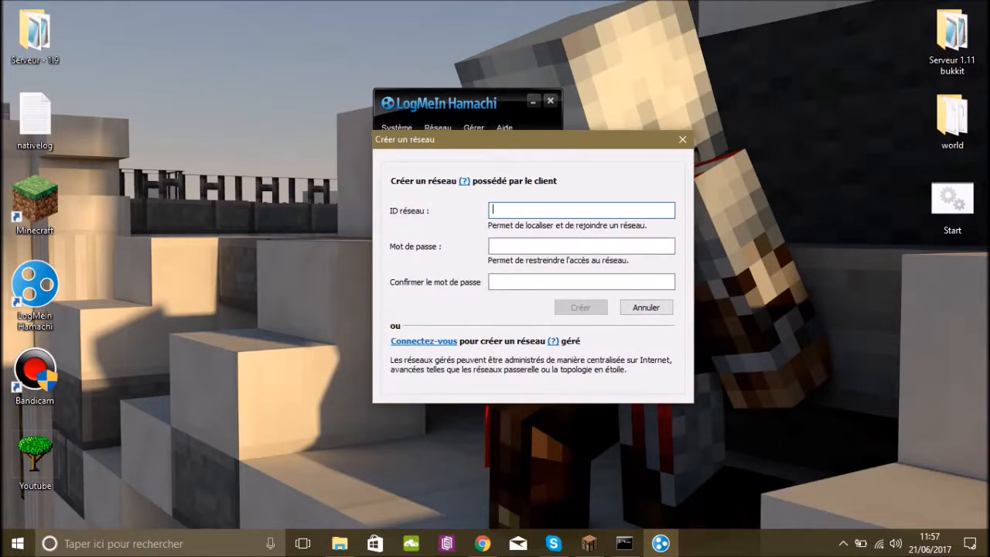
pyautogui.press('XF86AudioLowerVolume')
pyautogui.press('XF86AudioLowerVolume')
pyautogui.press('XF86AudioLowerVolume')
pyautogui.press('XF86AudioLowerVolume')
pyautogui.press('XF86AudioLowerVolume')
pyautogui.press('XF86AudioLowerVolume')
pyautogui.press('XF86AudioLowerVolume')
pyautogui.press('XF86AudioLowerVolume')
pyautogui.press('XF86AudioLowerVolume')
pyautogui.press('XF86AudioLowerVolume')
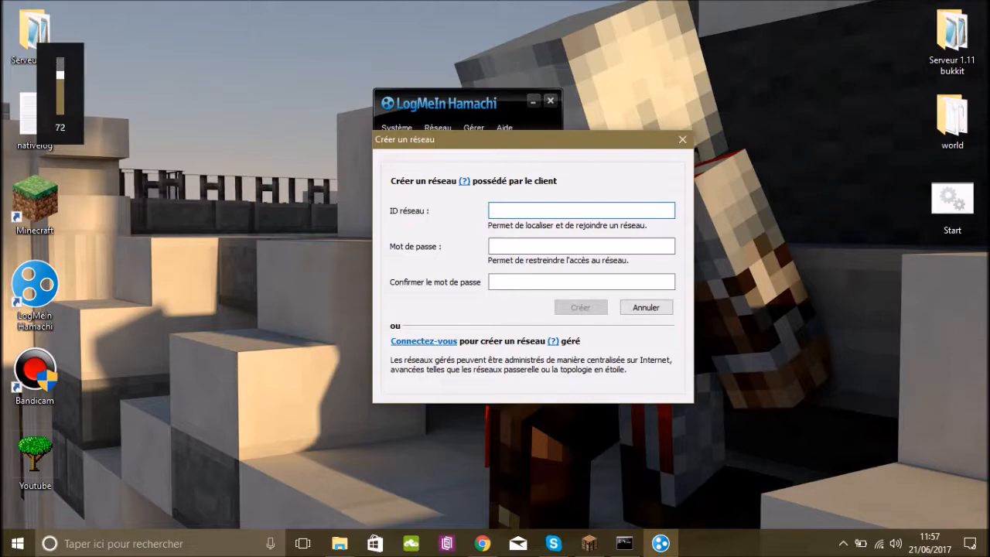
pyautogui.press('XF86AudioLowerVolume')
pyautogui.press('XF86AudioLowerVolume')
pyautogui.press('XF86AudioLowerVolume')
pyautogui.press('XF86AudioLowerVolume')
pyautogui.press('XF86AudioLowerVolume')
pyautogui.press('XF86AudioLowerVolume')
pyautogui.press('XF86AudioLowerVolume')
pyautogui.press('XF86AudioLowerVolume')
pyautogui.press('XF86AudioLowerVolume')
pyautogui.press('XF86AudioLowerVolume')
pyautogui.press('XF86AudioLowerVolume')
pyautogui.press('XF86AudioLowerVolume')
pyautogui.press('XF86AudioLowerVolume')
pyautogui.press('XF86AudioLowerVolume')
pyautogui.press('XF86AudioLowerVolume')
pyautogui.press('XF86AudioLowerVolume')
pyautogui.press('XF86AudioLowerVolume')
pyautogui.press('XF86AudioLowerVolume')
pyautogui.press('XF86AudioLowerVolume')
pyautogui.press('XF86AudioLowerVolume')
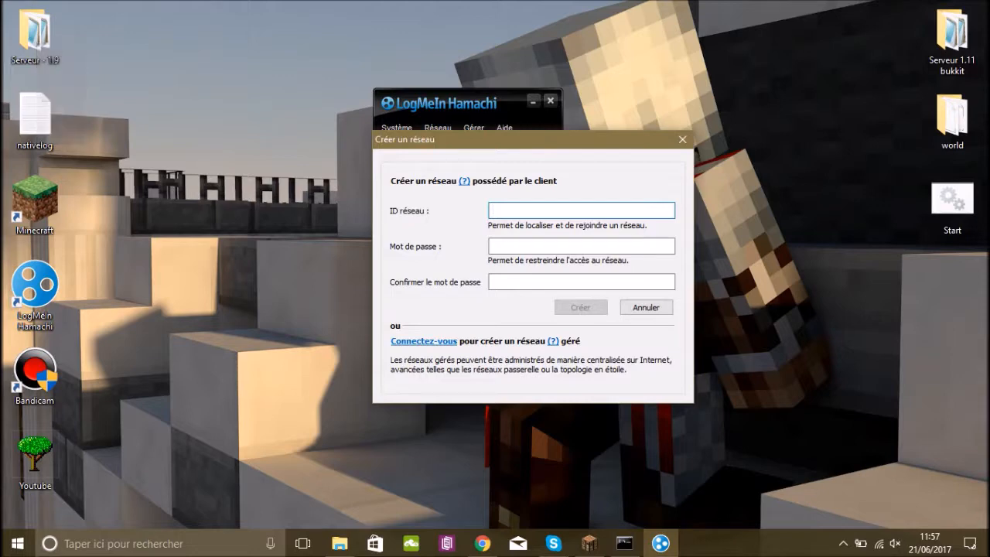
pyautogui.write('serveur')
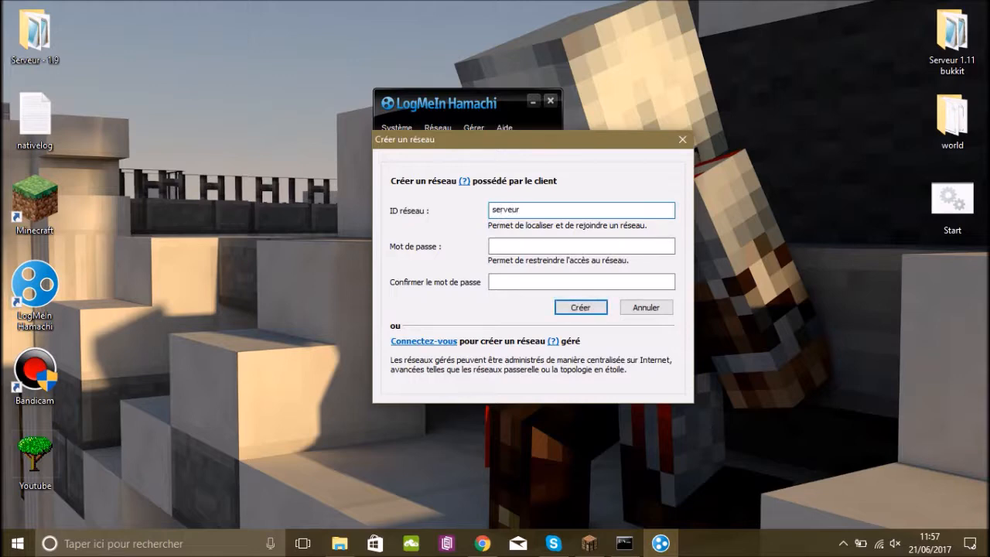
pyautogui.write('tuto_Skyzilio')
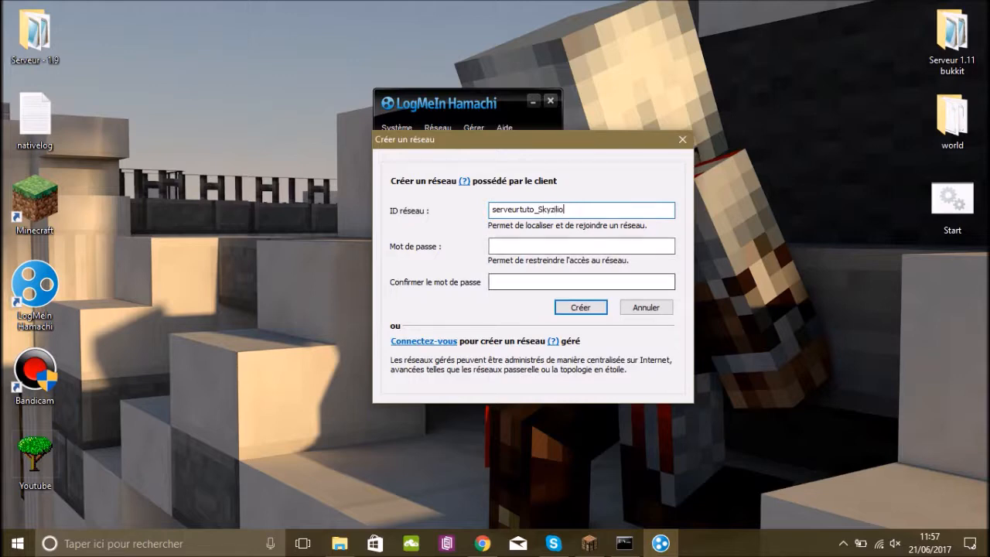
pyautogui.write('12345')
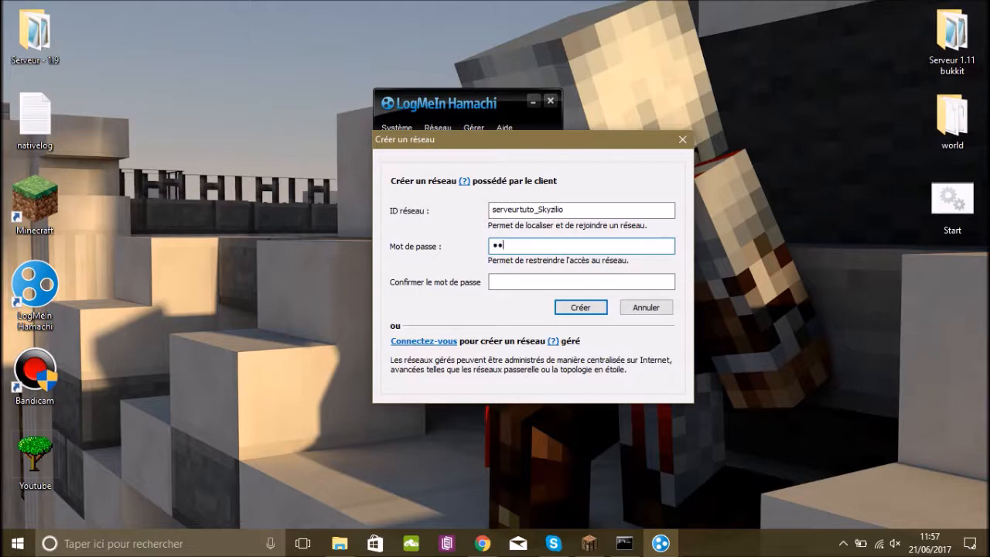
# Enter and confirm the network password and create the network.
pyautogui.press('Tab')
pyautogui.write('12345')
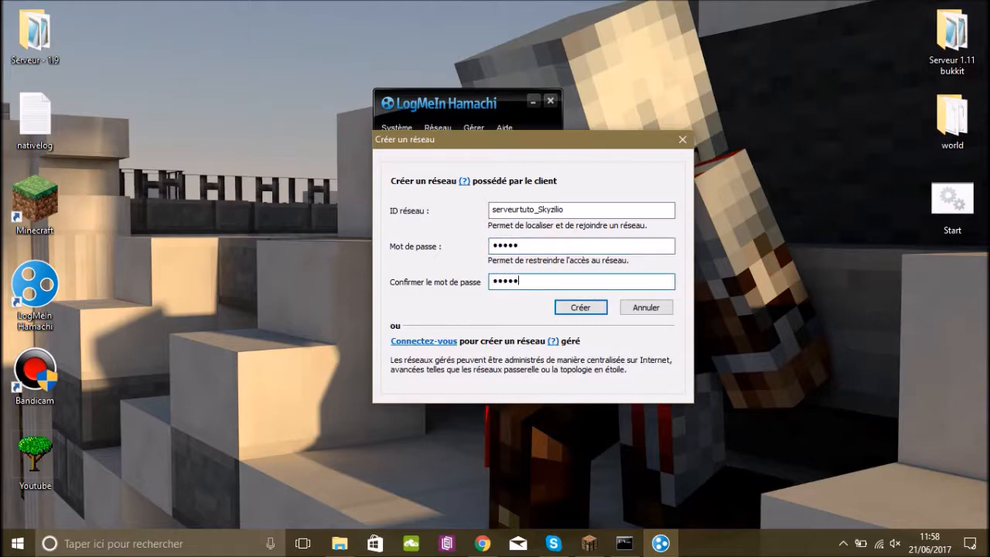
pyautogui.press('Return')
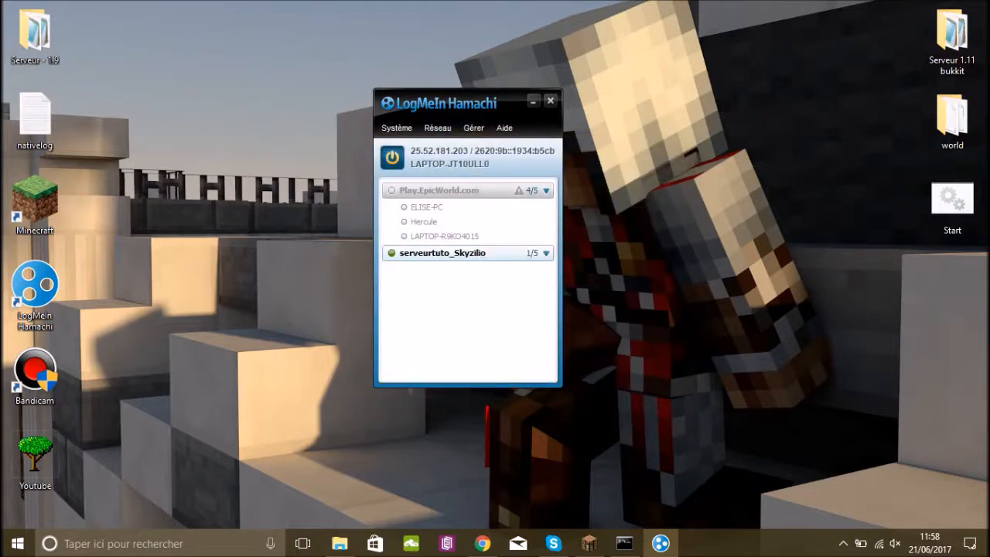
# Toggle the connection of the serveurtuto_Skyzilio network off, on and off again.
pyautogui.doubleClick(476, 254)
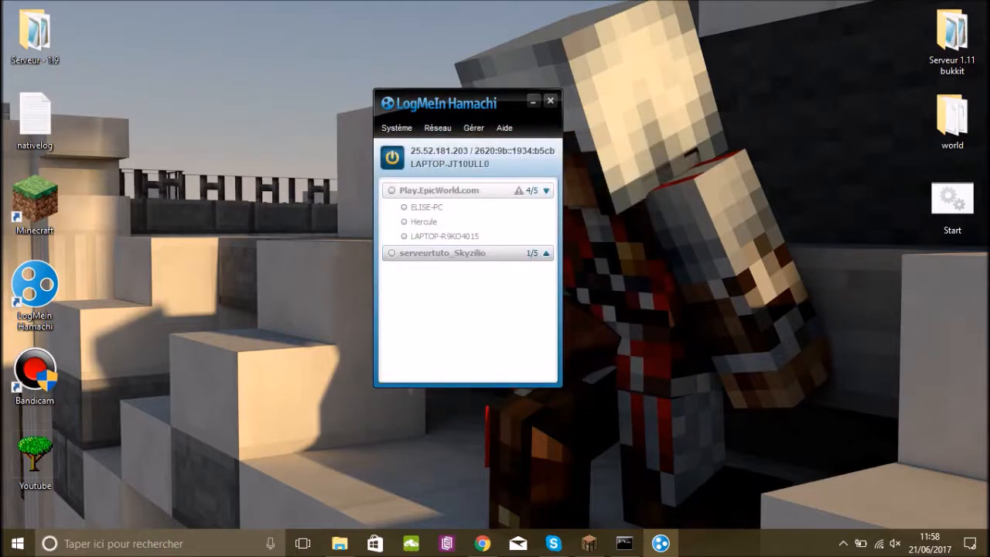
pyautogui.rightClick(474, 253)
pyautogui.click(510, 260)
pyautogui.rightClick(464, 241)
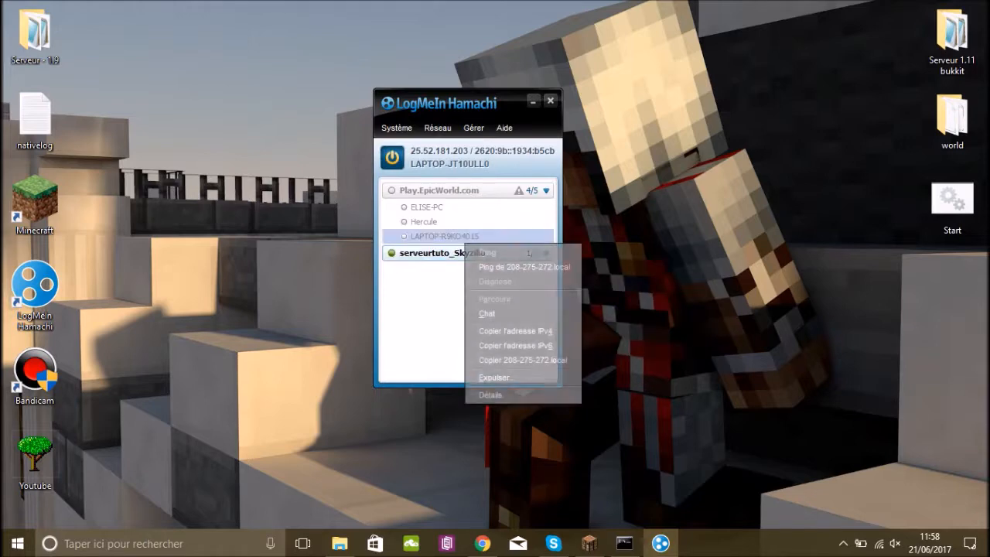
pyautogui.rightClick(455, 258)
pyautogui.click(495, 267)
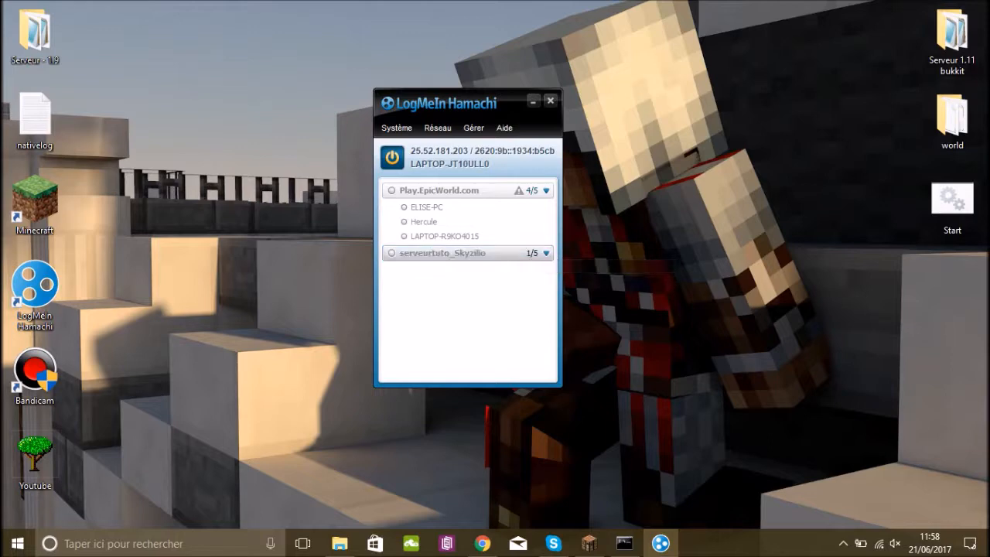
# Move the Hamachi window aside and connect the serveurtuto_Skyzilio network again.
pyautogui.moveTo(484, 111); pyautogui.dragTo(540, 153)
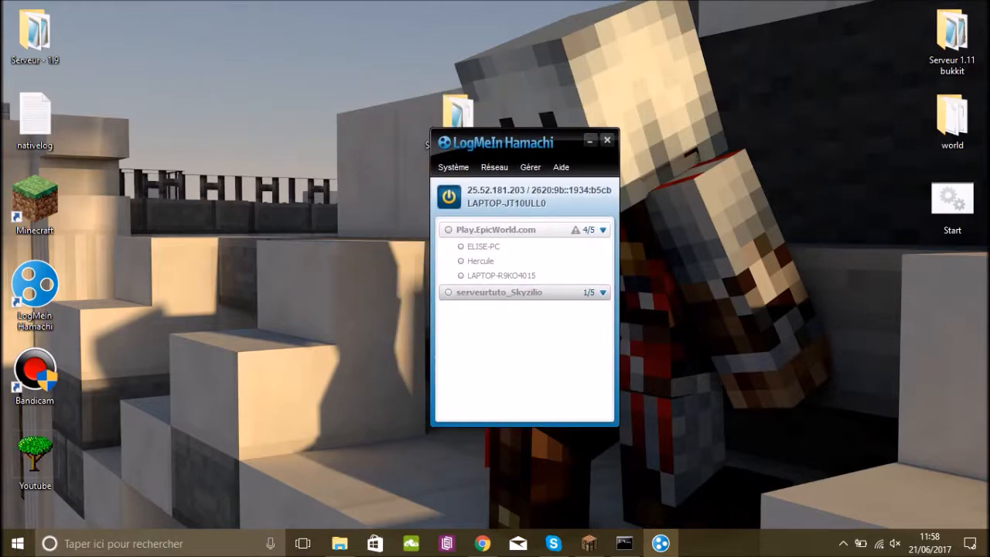
pyautogui.rightClick(495, 294)
pyautogui.click(531, 305)
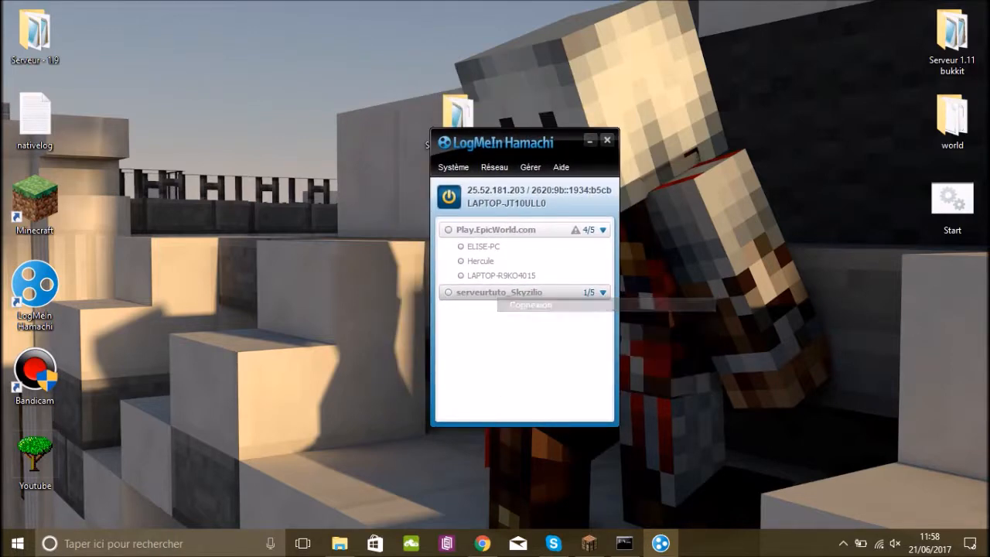
pyautogui.moveTo(526, 142); pyautogui.dragTo(222, 94)
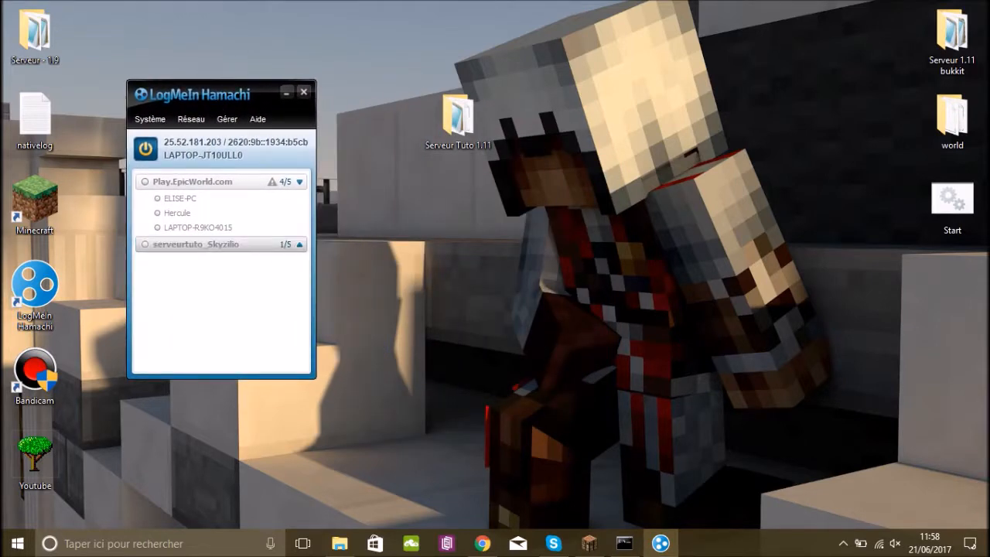
pyautogui.rightClick(241, 246)
pyautogui.click(279, 257)
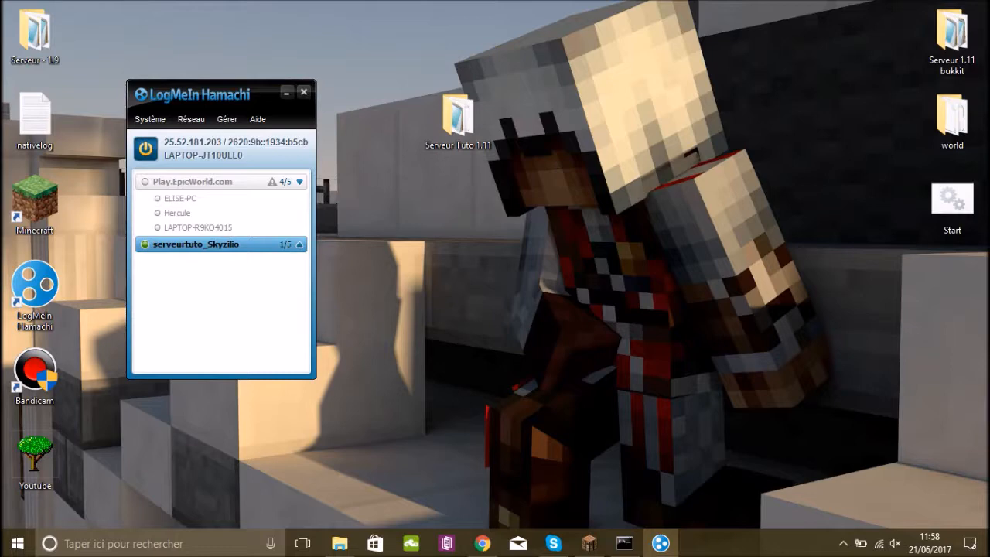
# Start creating a second Hamachi network with serveurtuto2_skyzilio as its network ID.
pyautogui.click(191, 119)
pyautogui.click(208, 135)
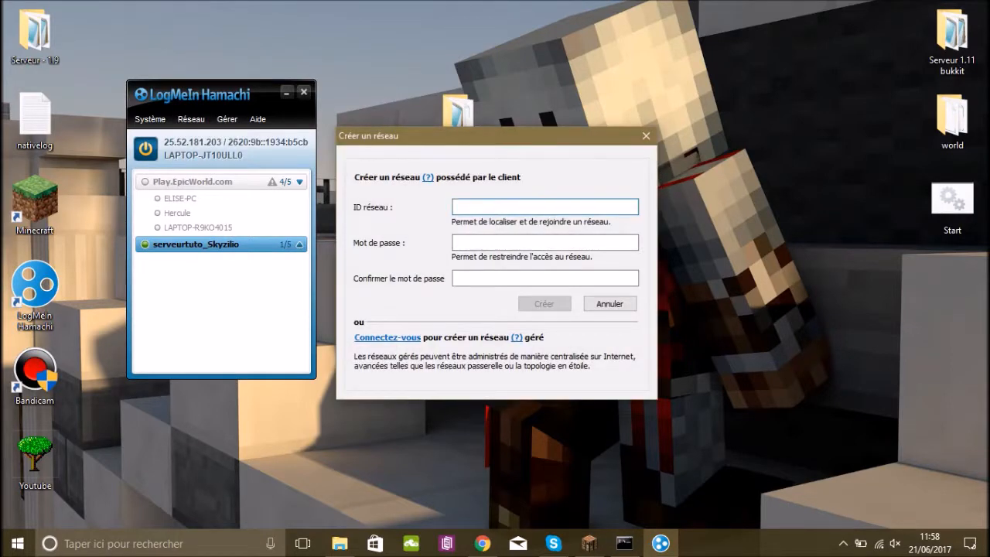
pyautogui.write('serveur')
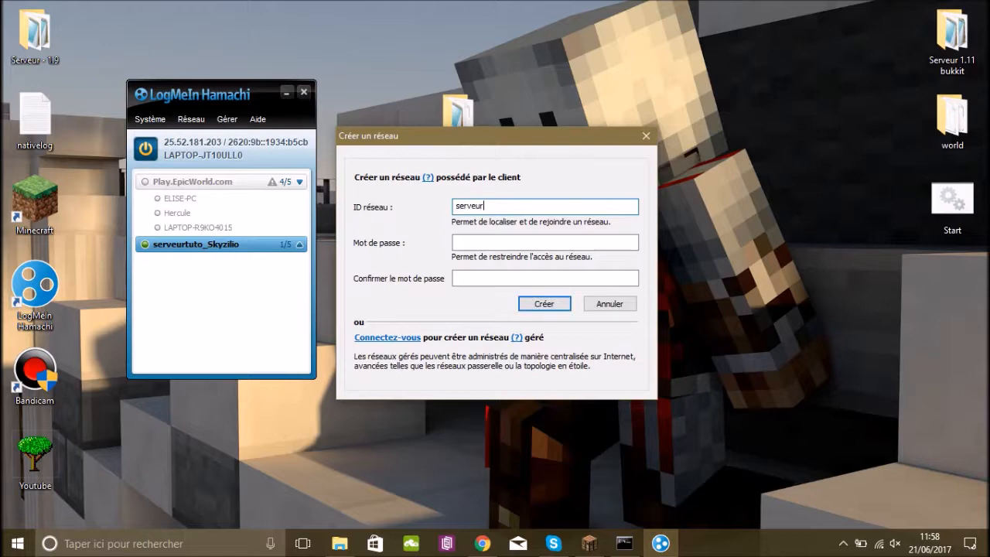
pyautogui.write('tuto2_skye')
pyautogui.press('BackSpace')
pyautogui.write('zilio')
# Fill in and confirm the second network's password and create the network.
pyautogui.press('Tab')
pyautogui.write('•••••••••')
pyautogui.press('Return')
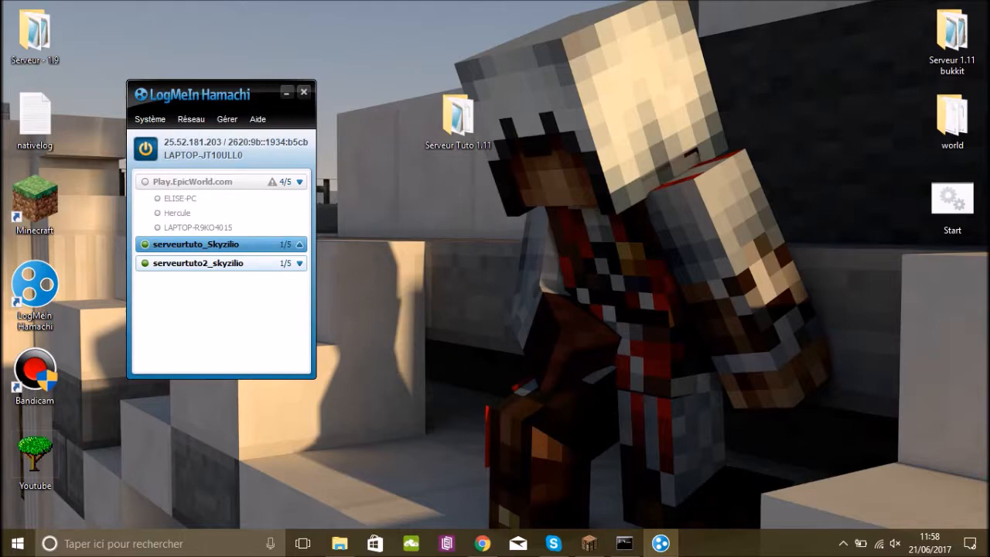
# Disconnect the serveurtuto2_skyzilio network and delete it from Hamachi.
pyautogui.rightClick(184, 263)
pyautogui.click(223, 271)
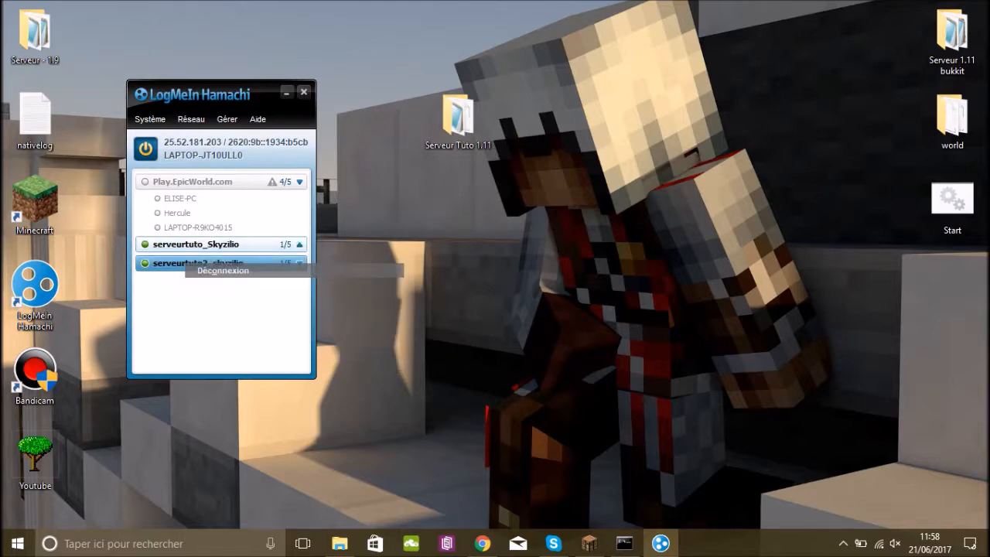
pyautogui.rightClick(208, 264)
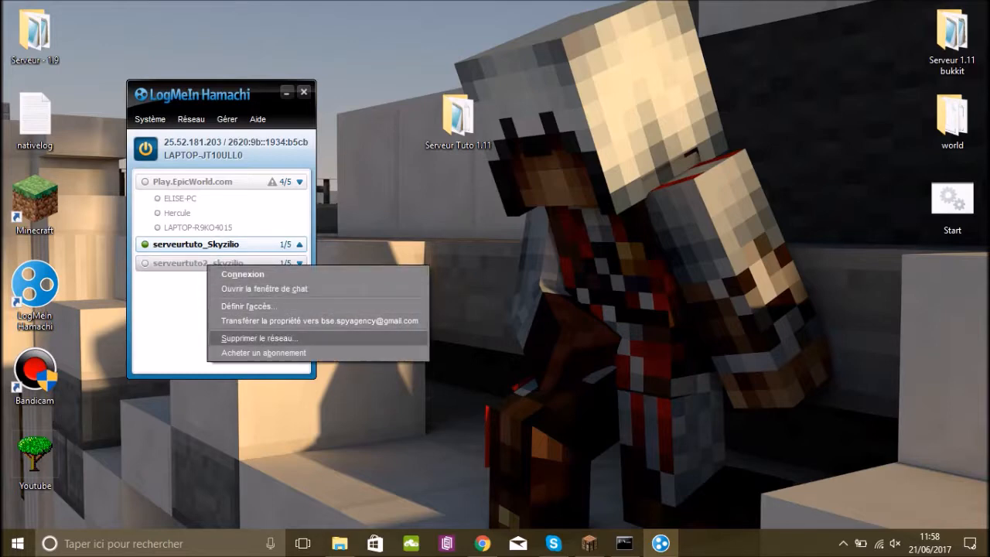
pyautogui.click(259, 338)
pyautogui.click(464, 288)
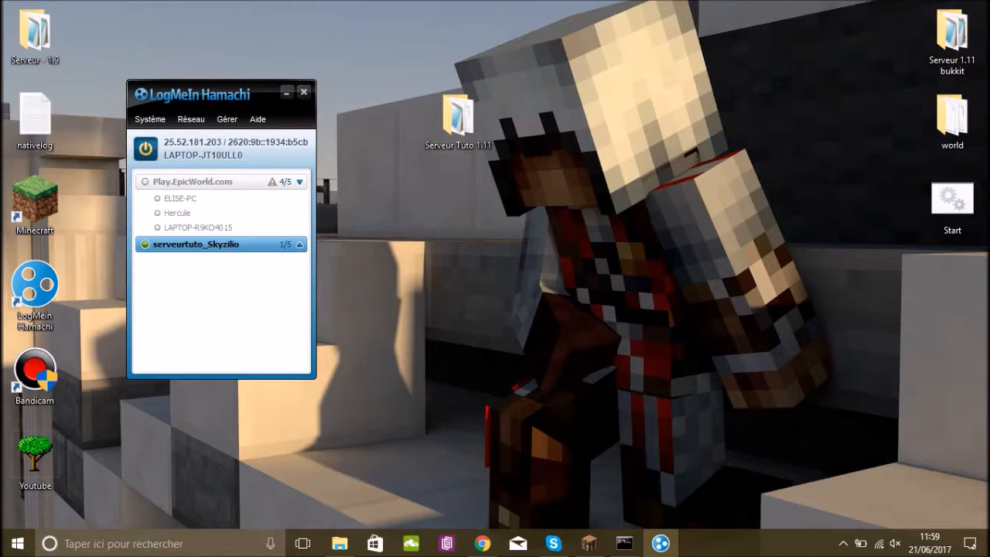
# Copy this computer's IPv4 address from Hamachi and minimise the Hamachi window.
pyautogui.rightClick(209, 144)
pyautogui.click(246, 153)
pyautogui.click(286, 92)
# Open server.properties from the Serveur Tuto 1.11 folder in Notepad++, set server-ip to 25.52.181.203, save the file and close the editor.
pyautogui.click(340, 543)
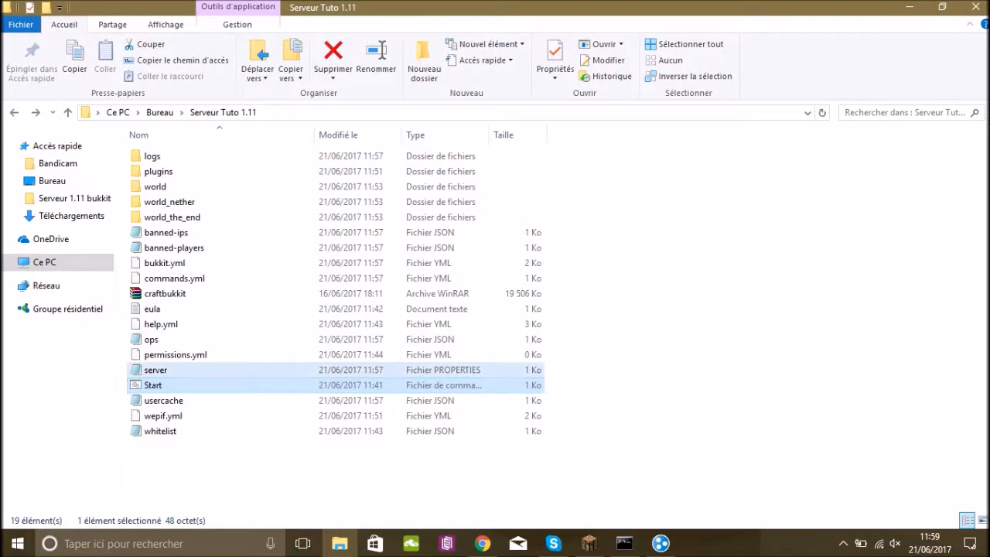
pyautogui.rightClick(169, 371)
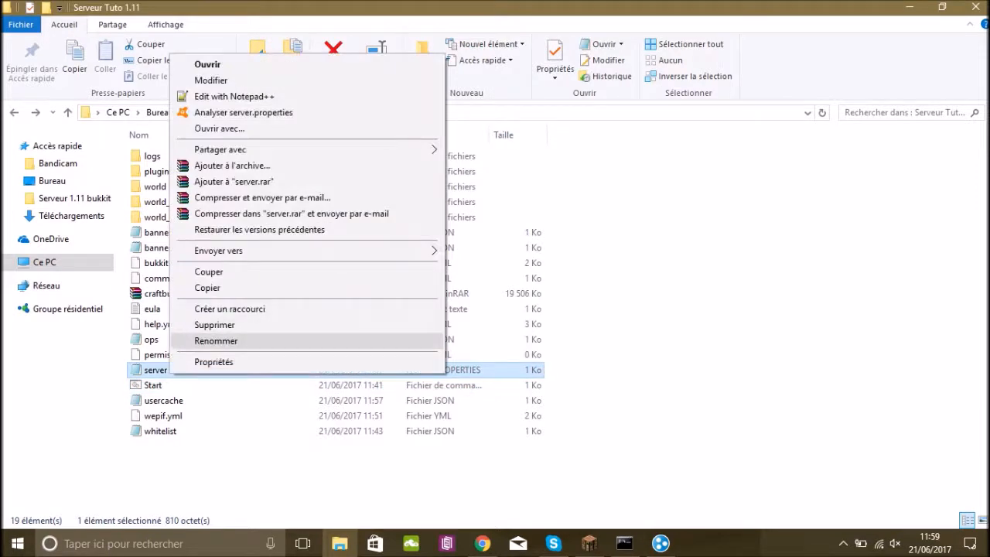
pyautogui.click(234, 96)
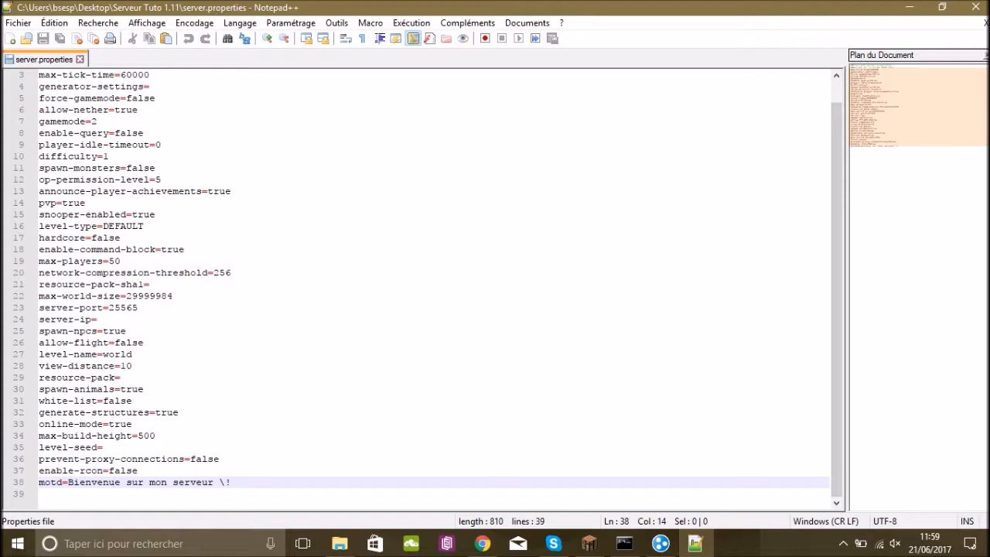
pyautogui.click(98, 320)
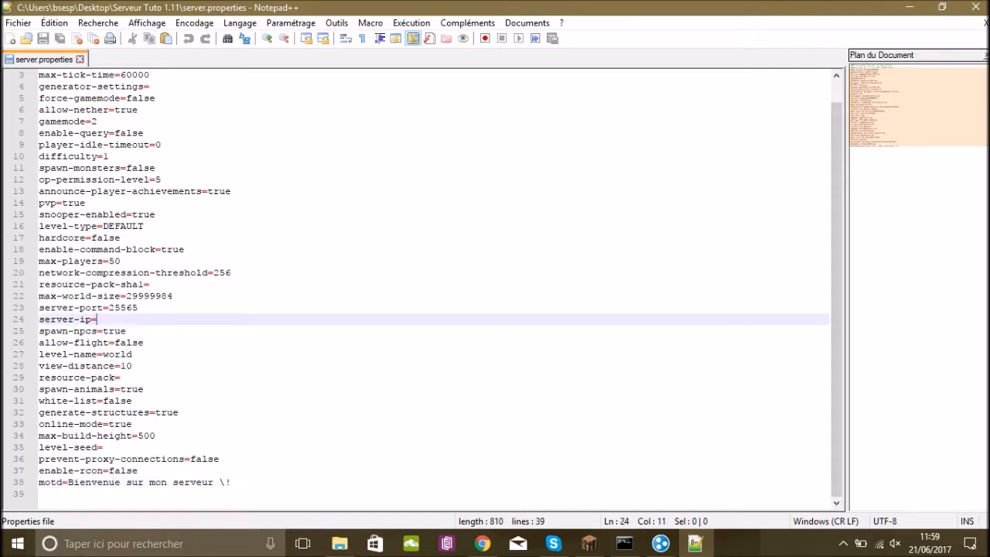
pyautogui.write('25.52.181.203')
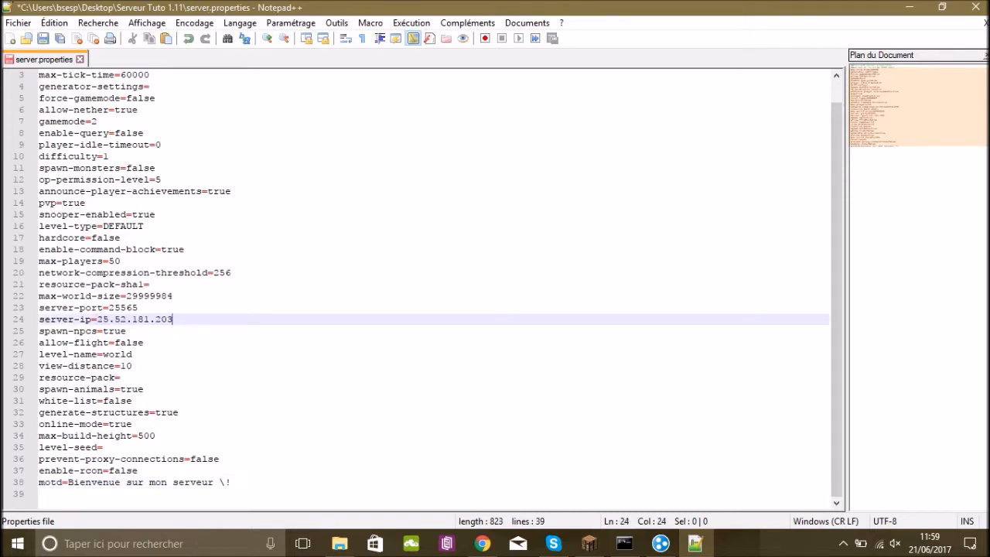
pyautogui.hotkey('ctrl', 's')
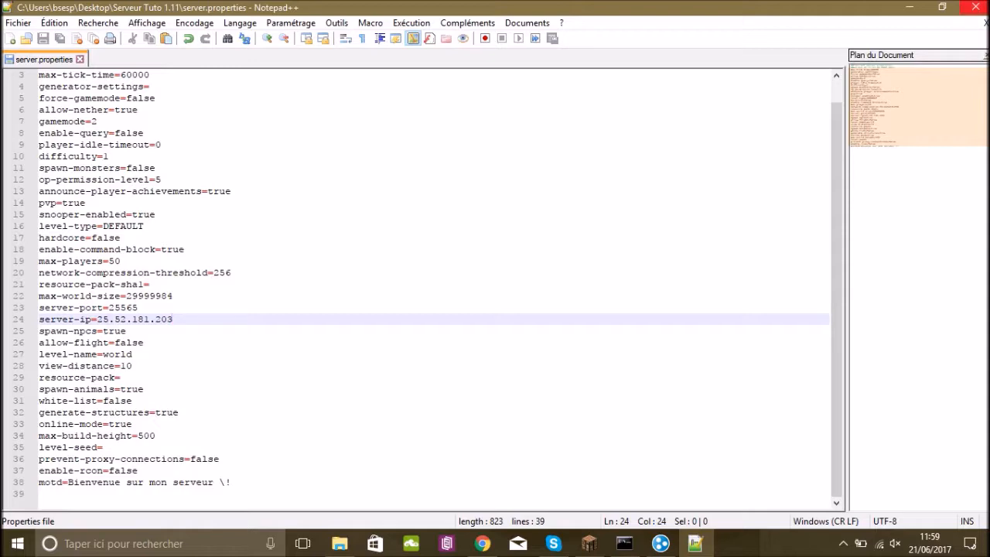
pyautogui.click(973, 7)
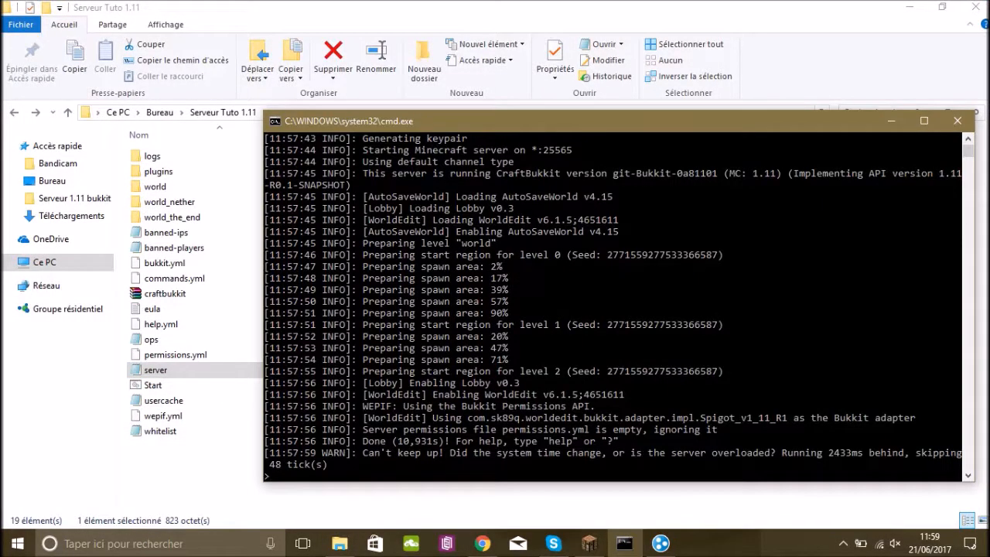
# Run the reload command in the server console and switch to Minecraft's multiplayer server list.
pyautogui.write('eload')
pyautogui.press('Return')
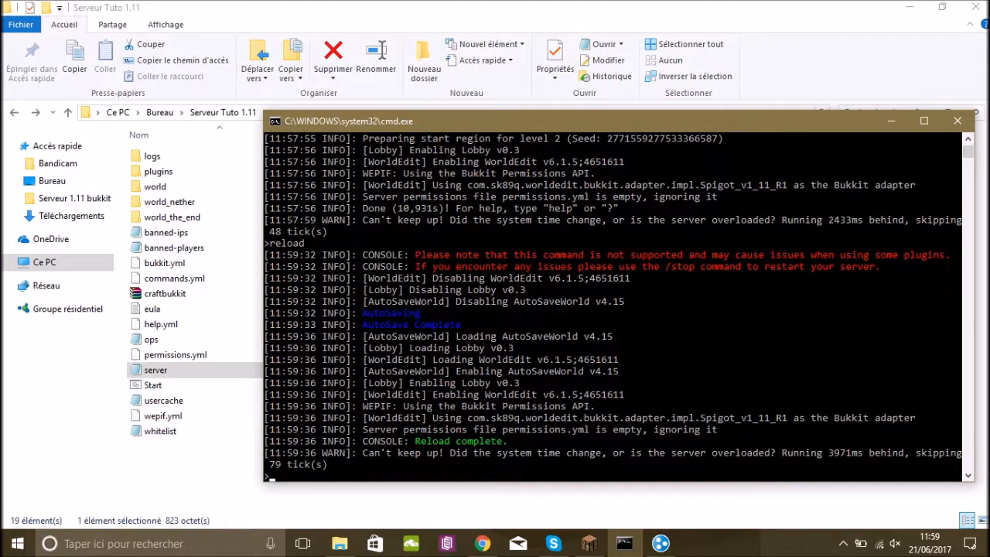
pyautogui.click(590, 543)
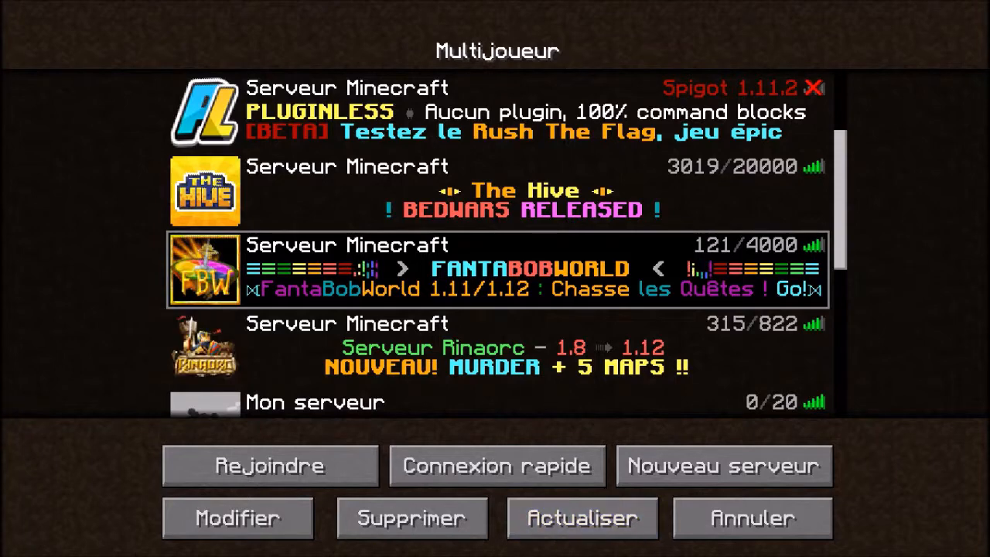
# Refresh the multiplayer server list and join the "Mon serveur" server.
pyautogui.click(582, 518)
pyautogui.scroll(-6, 499, 243)
pyautogui.scroll(-3, 403, 289)
pyautogui.scroll(1, 325, 213)
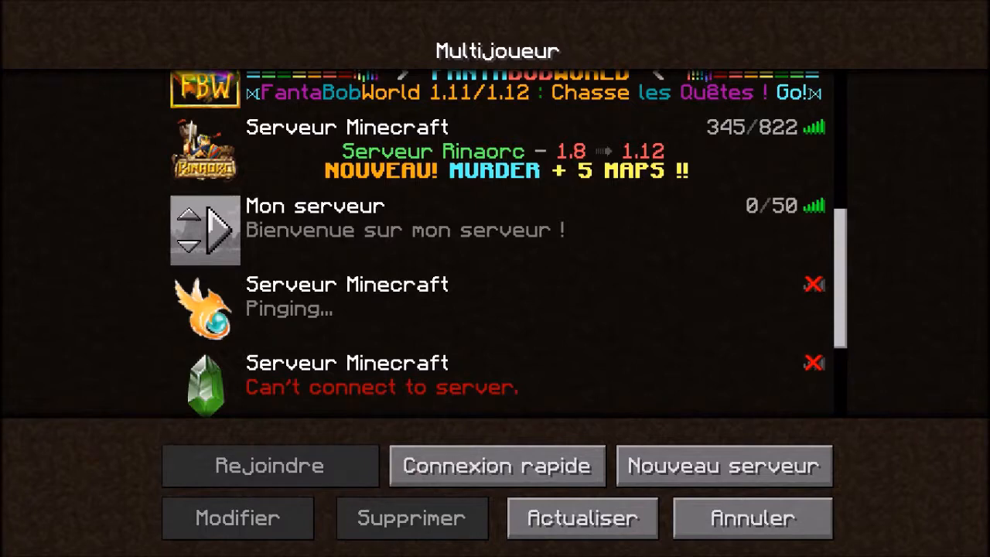
pyautogui.moveTo(218, 230)
pyautogui.click(220, 230)
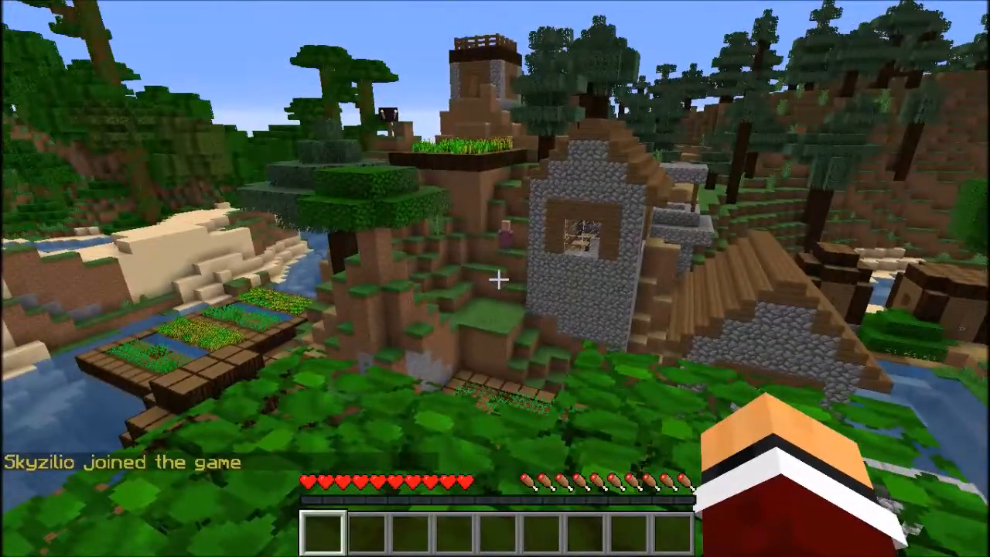
# Try to switch to creative mode in the game chat with /gamemode 1.
pyautogui.write('/')
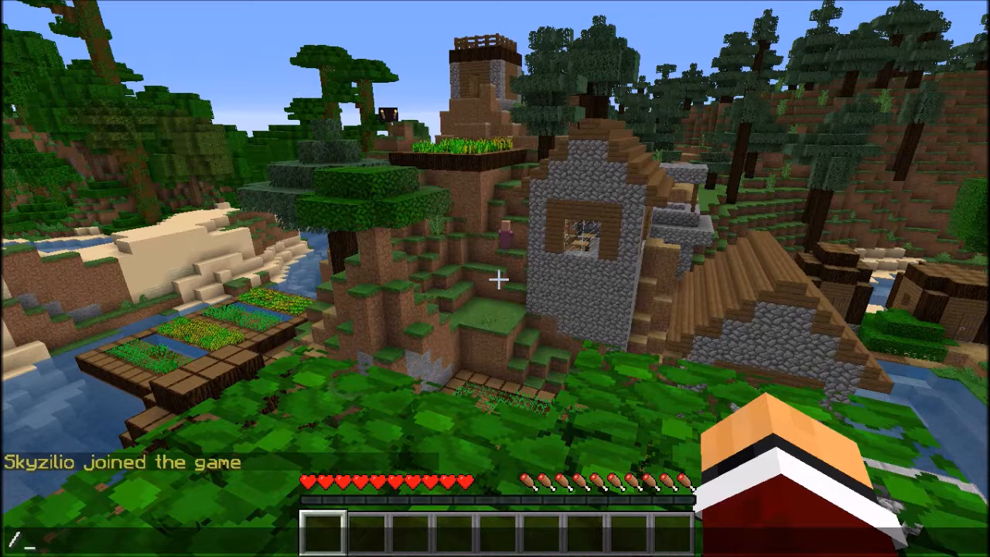
pyautogui.write('gamem')
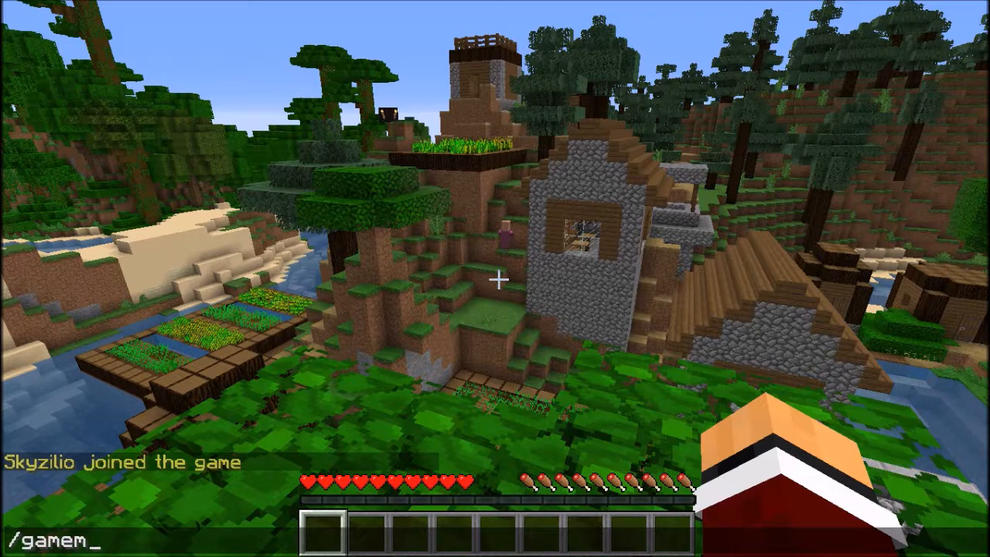
pyautogui.write('ode 1')
pyautogui.press('Return')
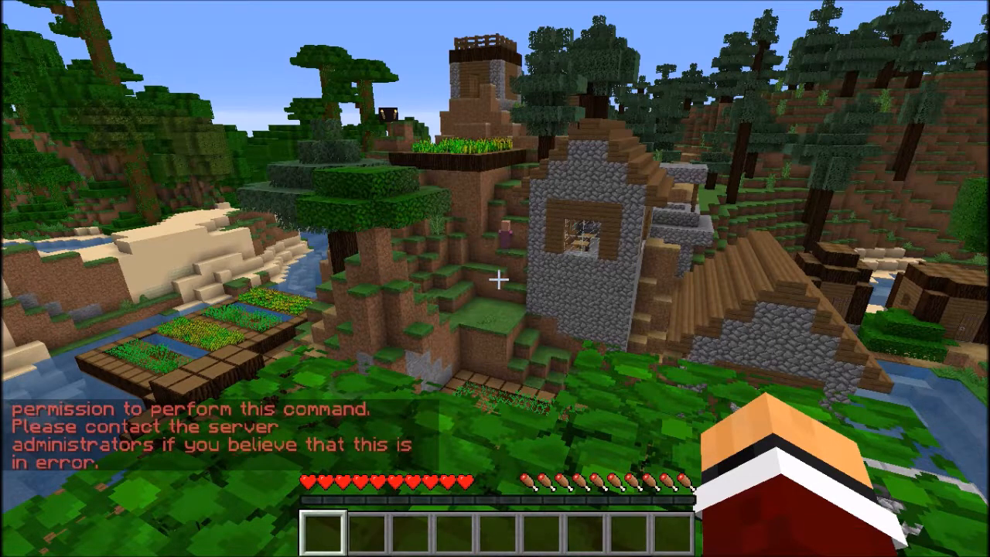
# Grant the player operator rights with the op command in the server console, and return to the Minecraft game.
pyautogui.hotkey('alt', 'Tab')
pyautogui.write('op Skyzilio')
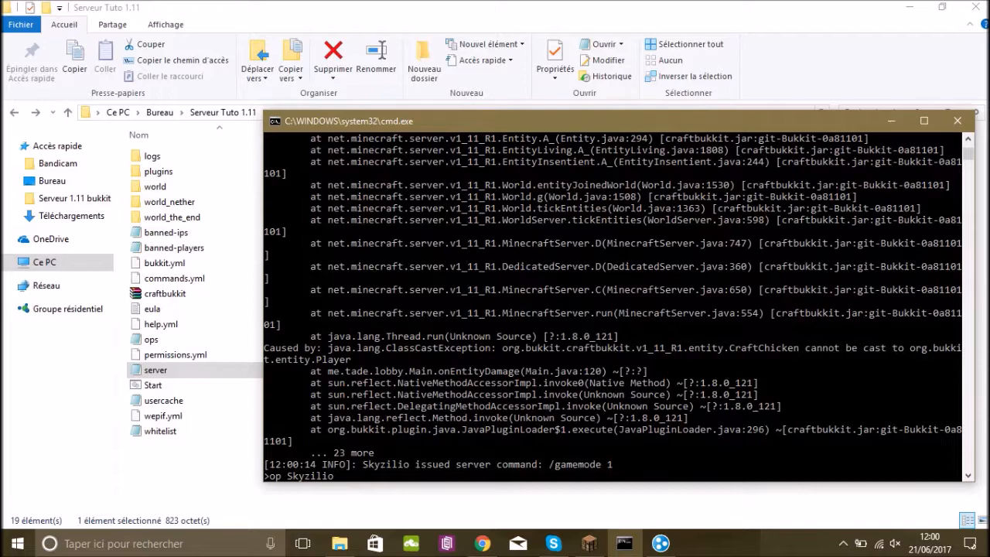
pyautogui.moveTo(589, 544)
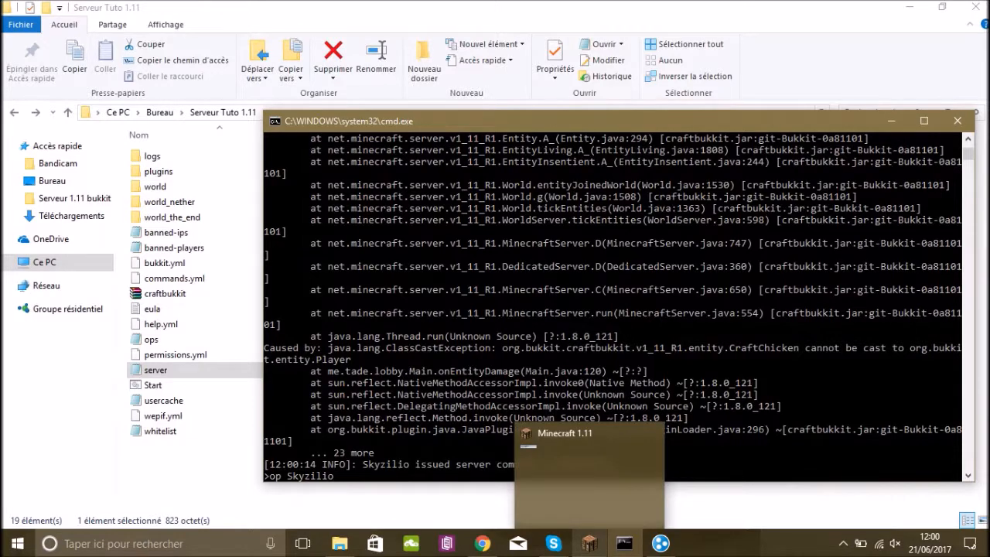
pyautogui.click(589, 543)
pyautogui.press('super')
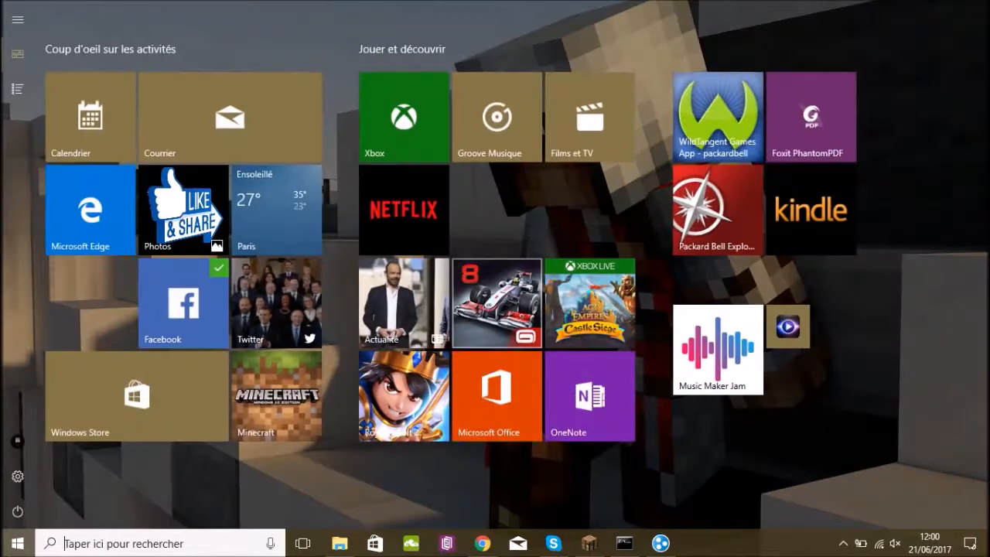
pyautogui.press('super')
pyautogui.click(488, 348)
pyautogui.press('Return')
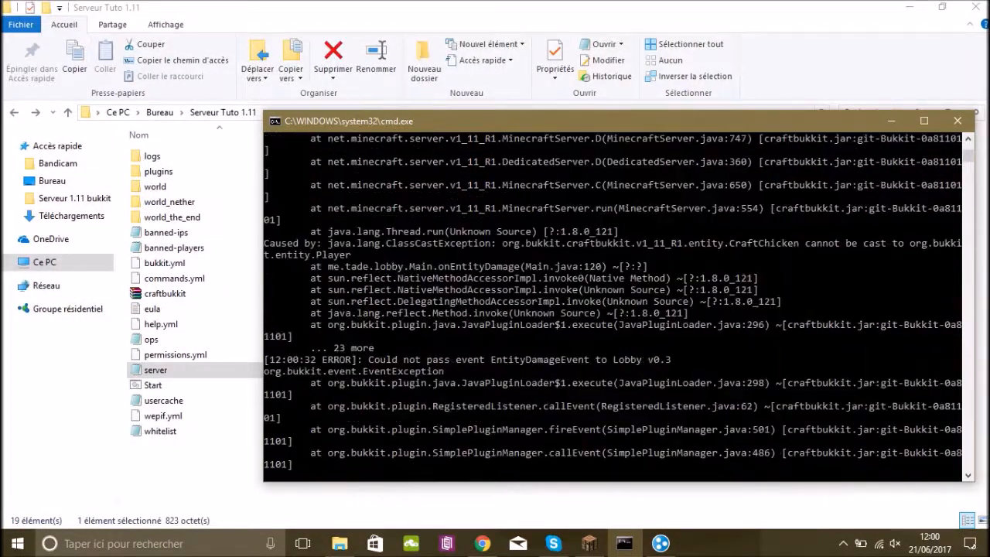
pyautogui.write('op Skyzilio')
pyautogui.press('Return')
pyautogui.click(659, 543)
pyautogui.press('Escape')
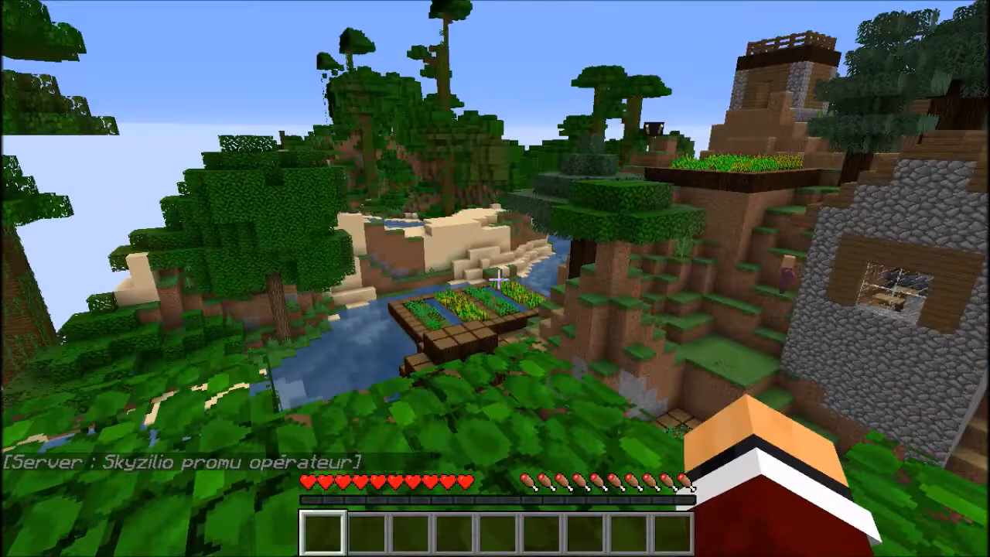
# Switch the player to creative mode with the gamemode command and try out flying.
pyautogui.press('/')
pyautogui.write('gamemode adventure')
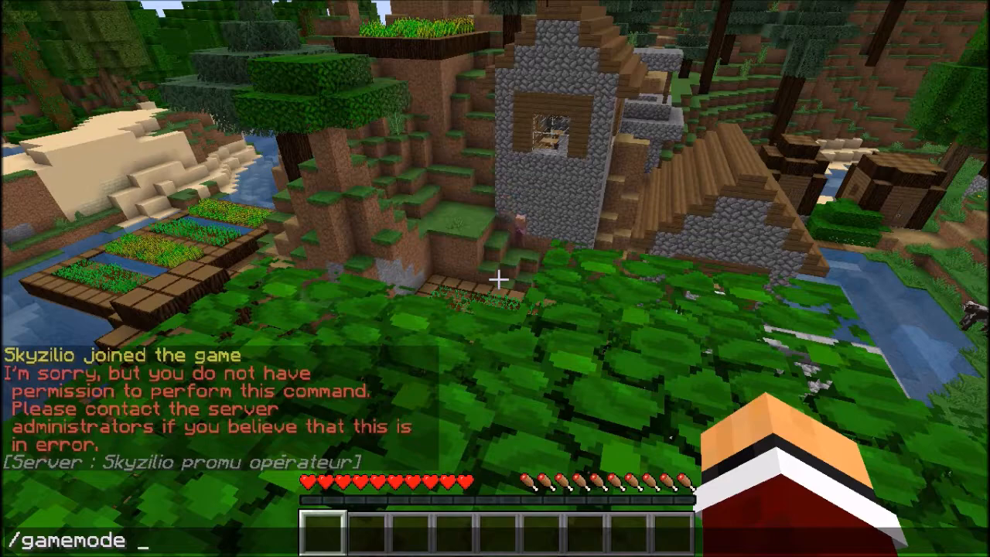
pyautogui.press('Tab')
pyautogui.press('Escape')
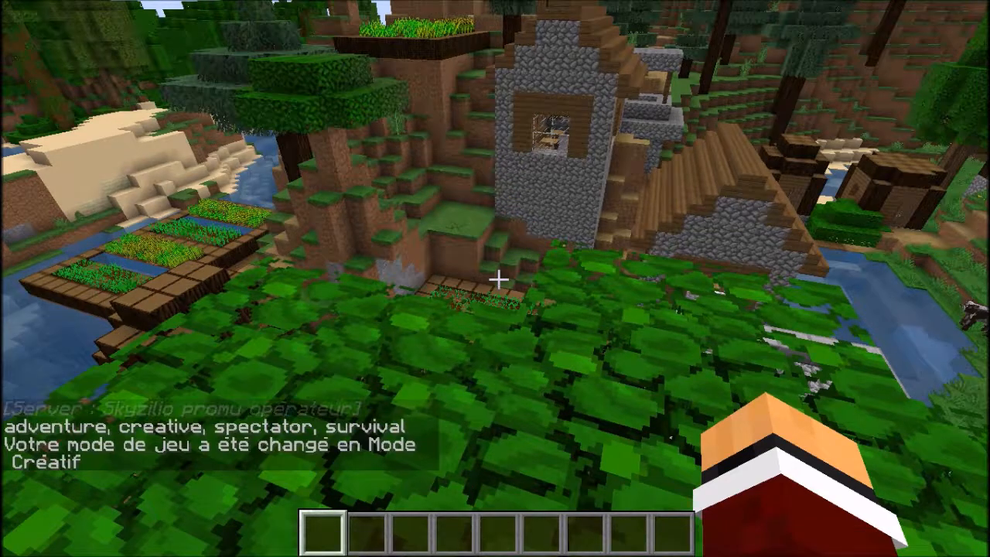
pyautogui.press('space')
pyautogui.press('space')
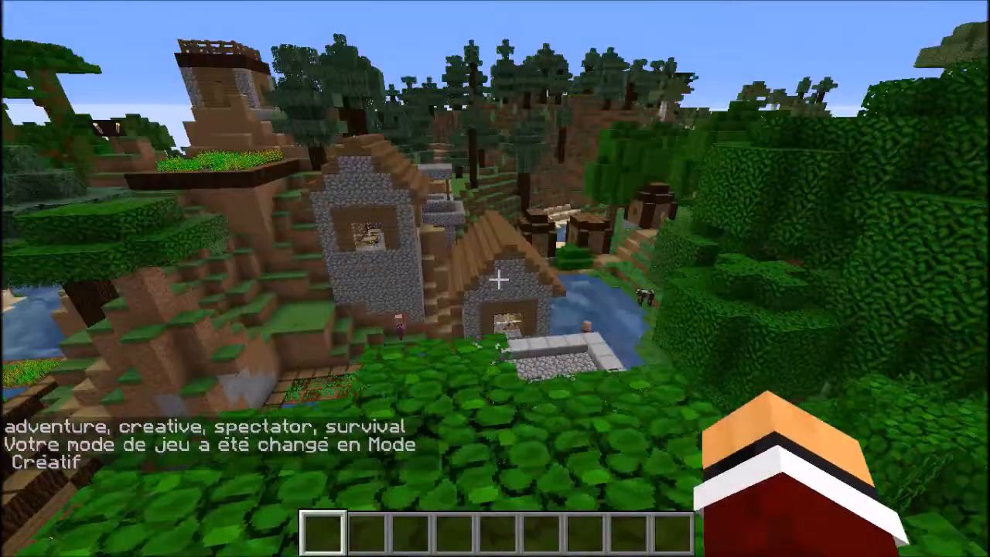
pyautogui.press('shift')
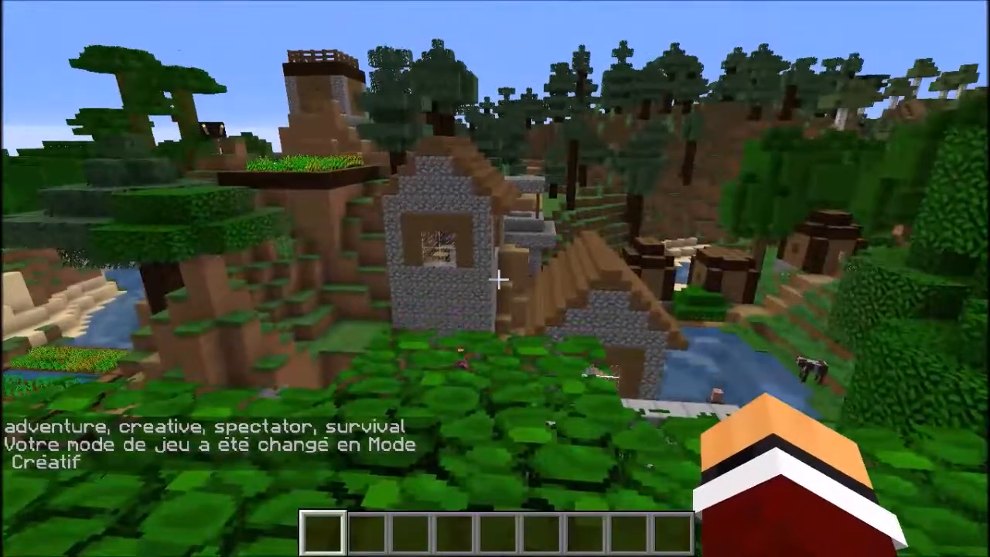
# Fly to the platform on top of the village watchtower and set the lobby point there with /setlobby.
pyautogui.press('/')
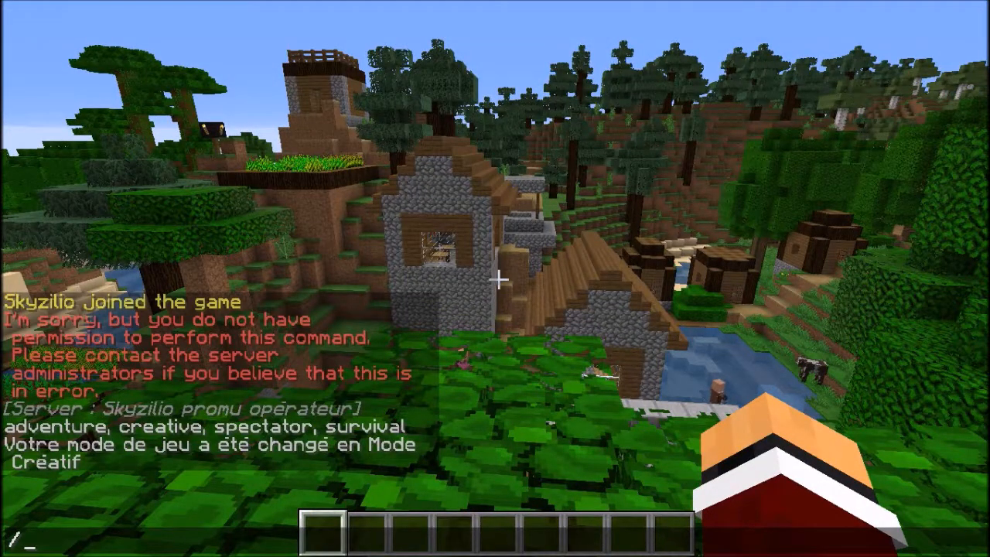
pyautogui.press('Escape')
pyautogui.press('space')
pyautogui.press('w')
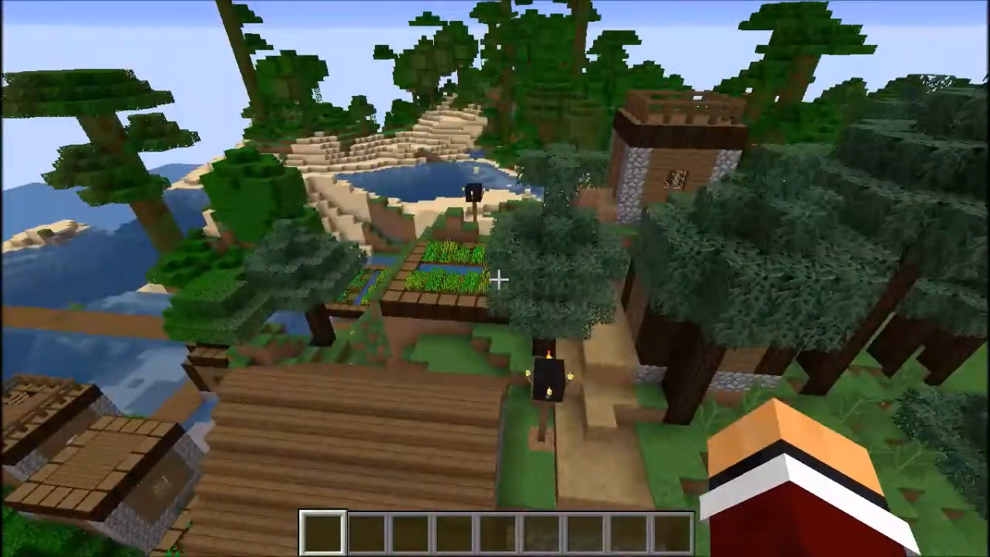
pyautogui.press('w')
pyautogui.press('w')
pyautogui.press('shift')
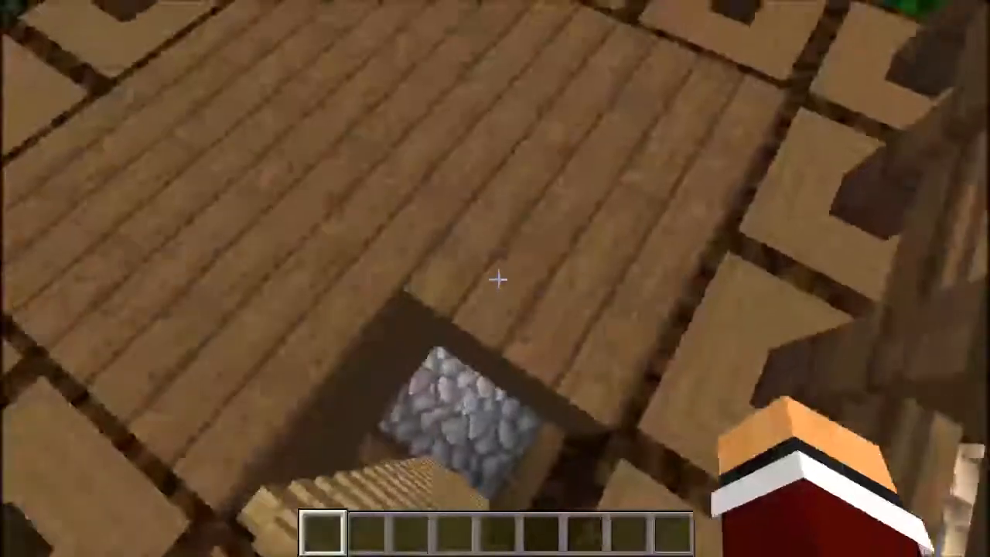
pyautogui.press('/')
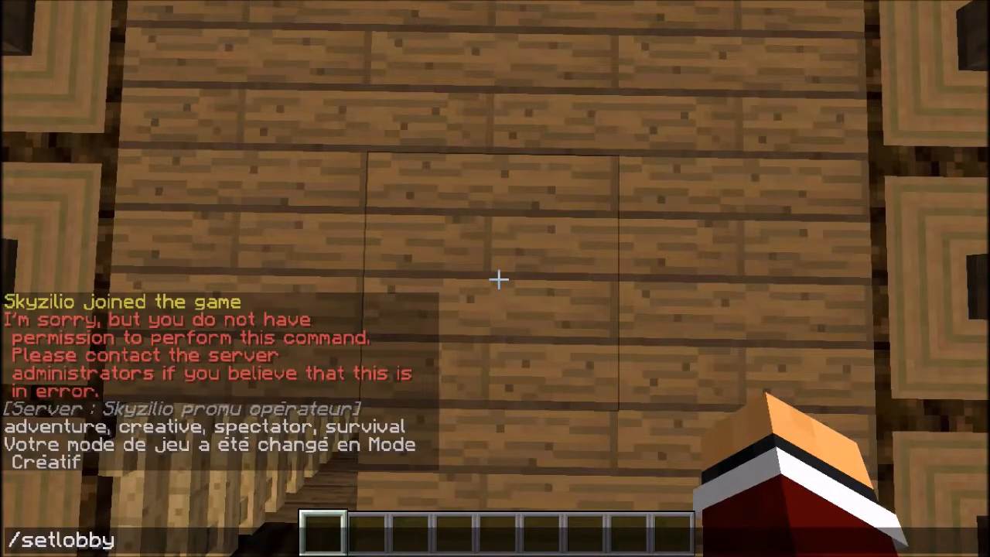
pyautogui.press('Return')
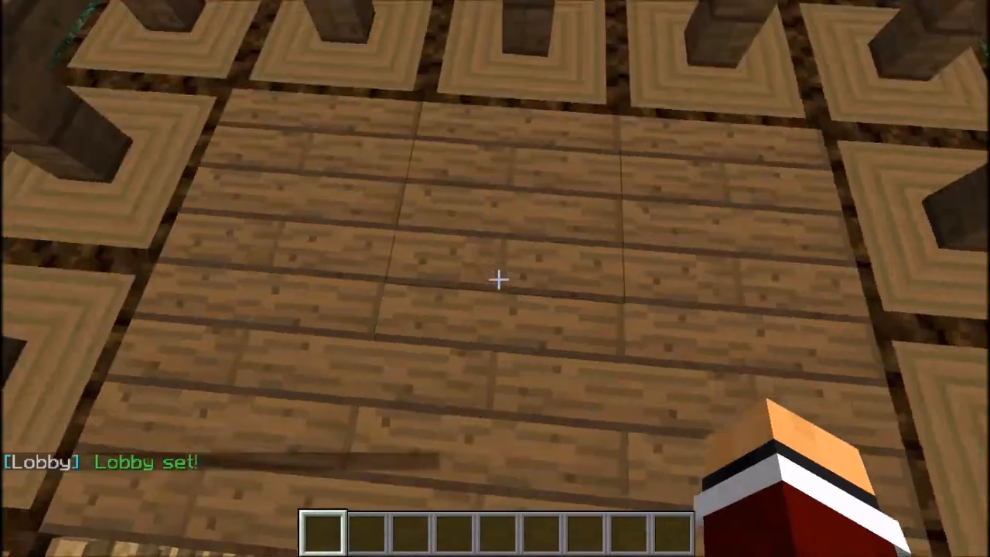
# Move away from the tower through the village and test the lobby point by teleporting back to it with a command.
pyautogui.press('space')
pyautogui.press('w')
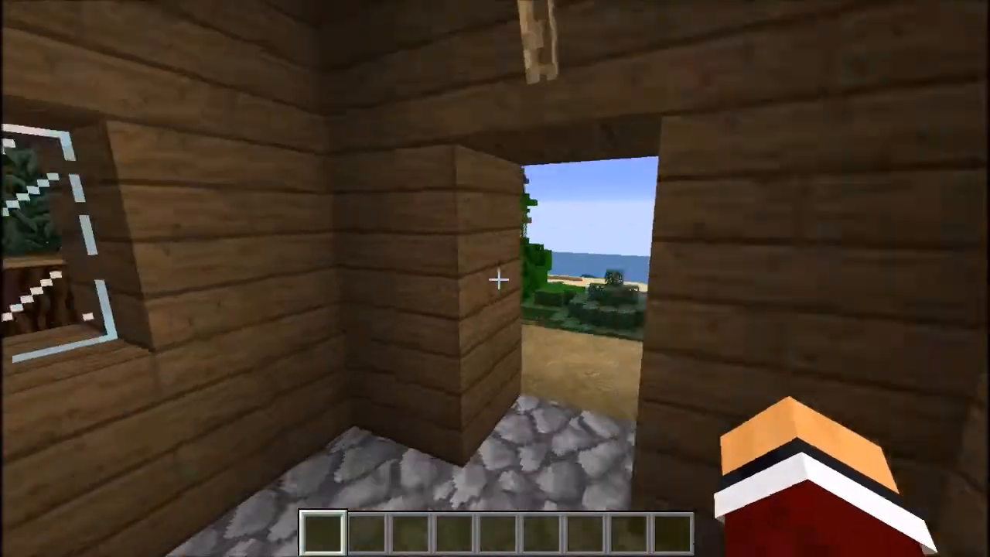
pyautogui.press('w')
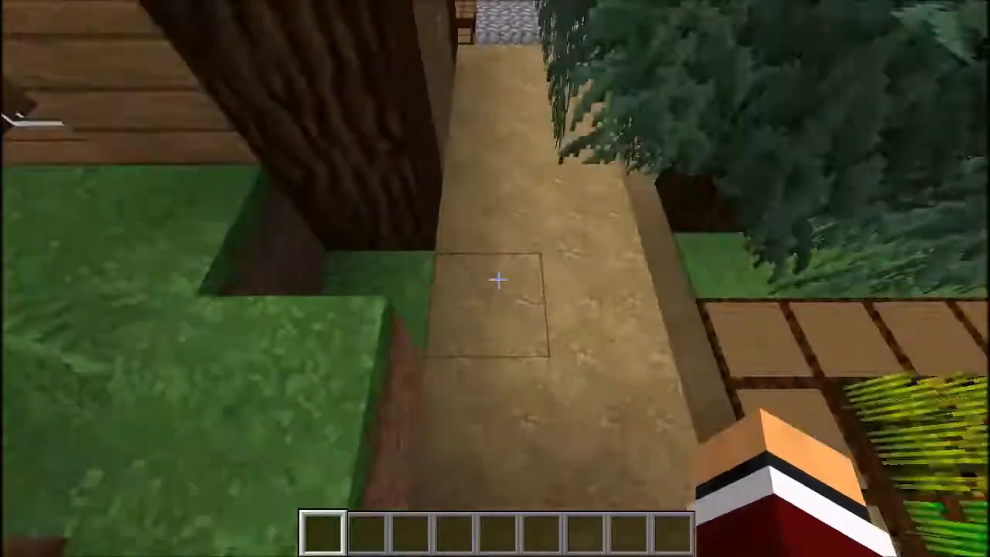
pyautogui.press('w')
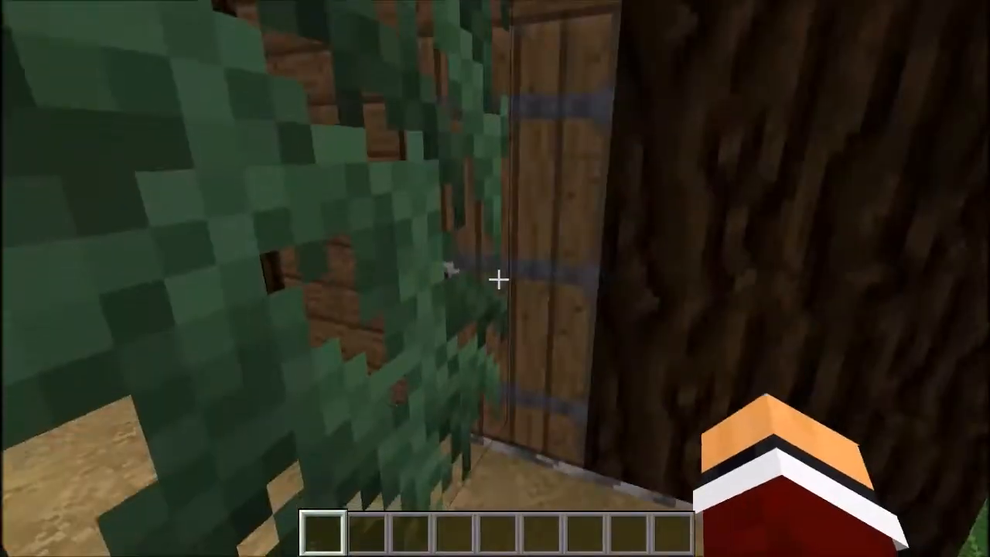
pyautogui.rightClick(497, 280)
pyautogui.press('w')
pyautogui.press('w')
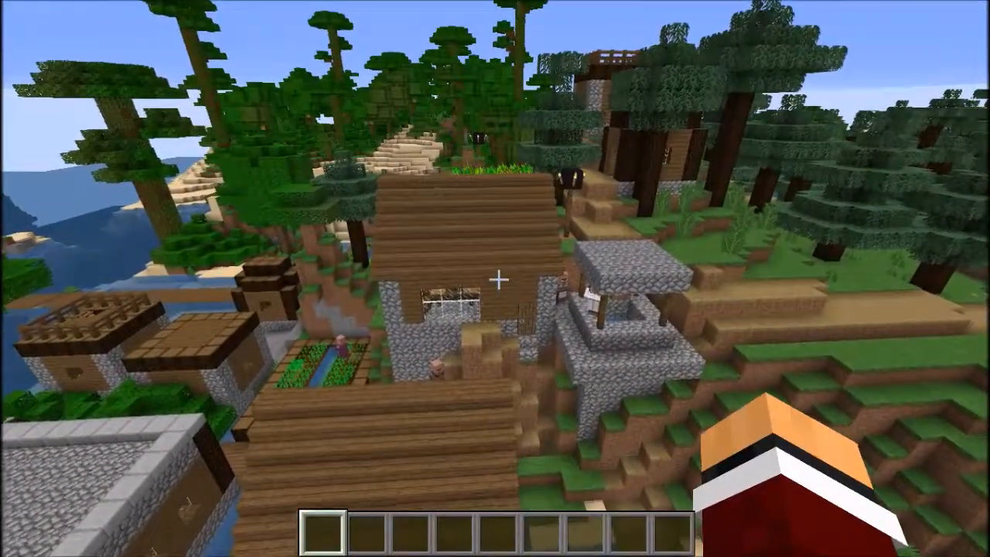
pyautogui.press('/')
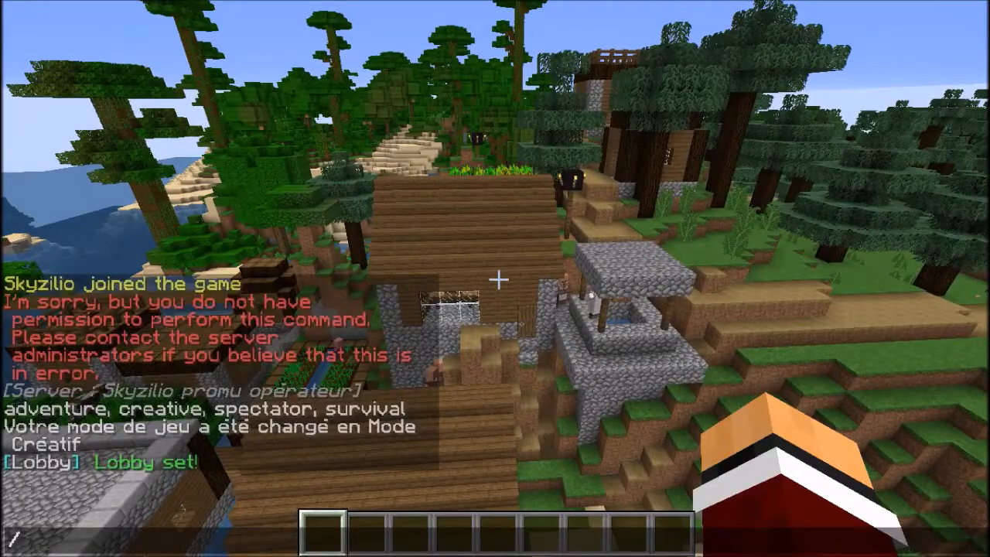
pyautogui.press('Return')
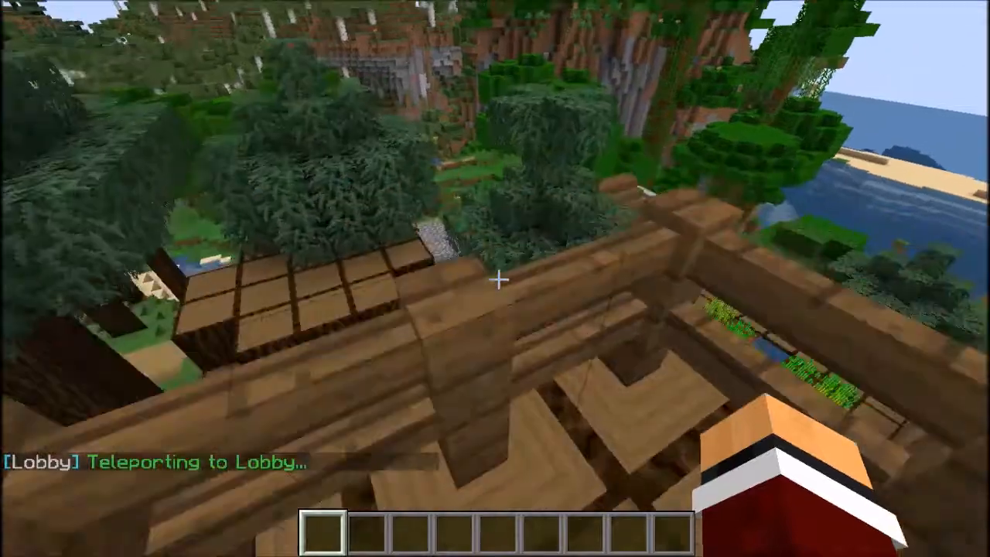
pyautogui.press('/')
pyautogui.press('Escape')
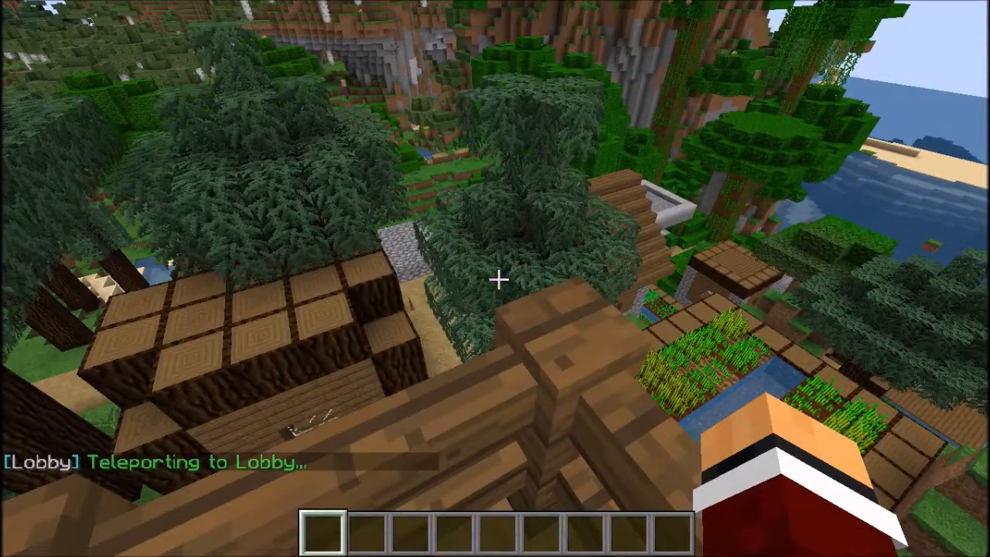
# Fly from the lobby tower over the village pond and obtain the wooden axe selection wand with the //wand command.
pyautogui.press('space')
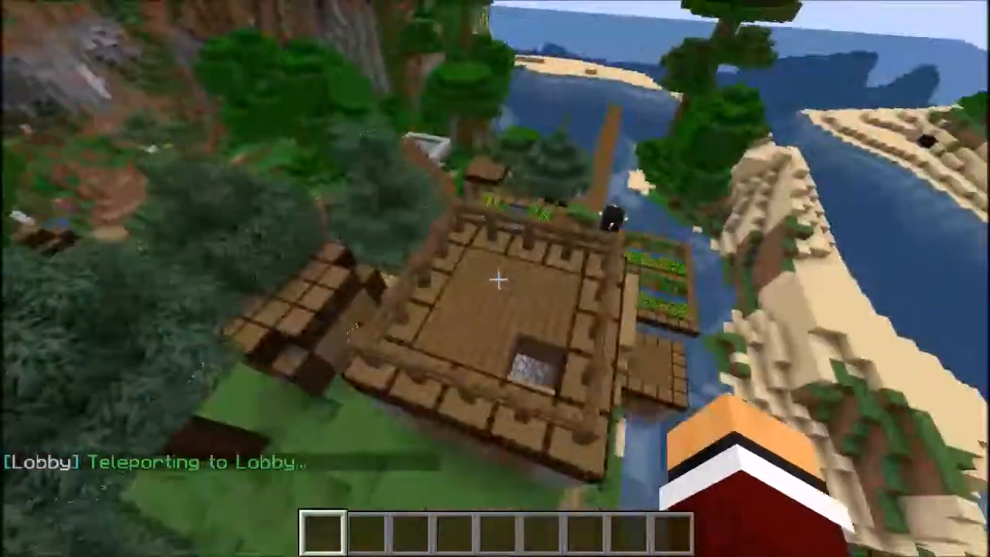
pyautogui.press('w')
pyautogui.press('w')
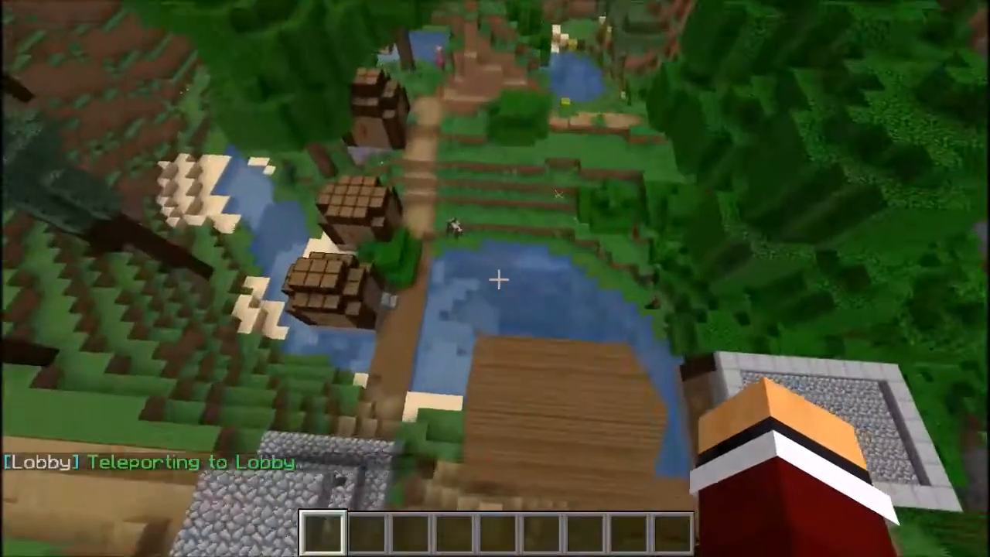
pyautogui.press('w')
pyautogui.press('/')
pyautogui.write('/wand')
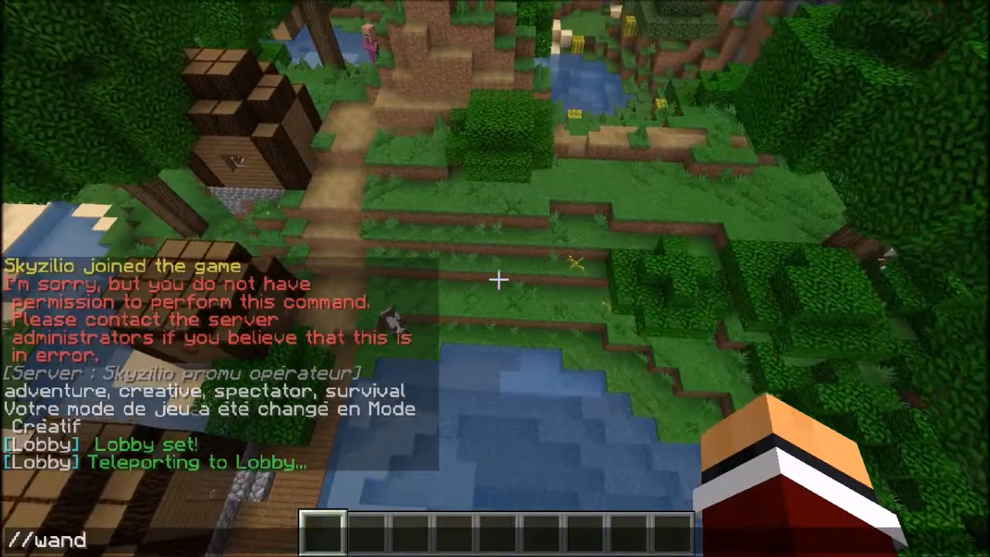
pyautogui.press('Return')
# Mark a selection on the dirt path from (-271, 67, 200) to (-268, 67, 200) with the wand, and check the creative inventory.
pyautogui.press('w')
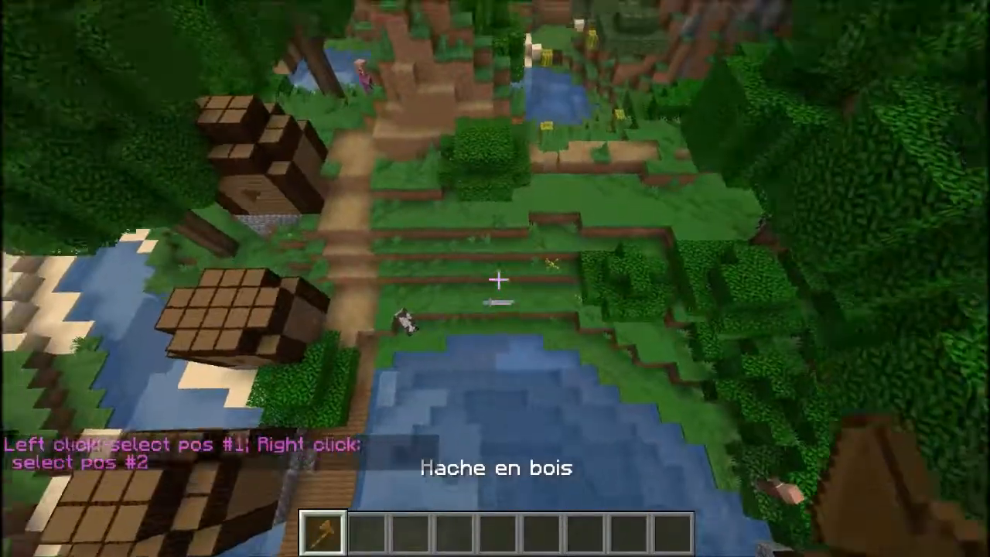
pyautogui.press('w')
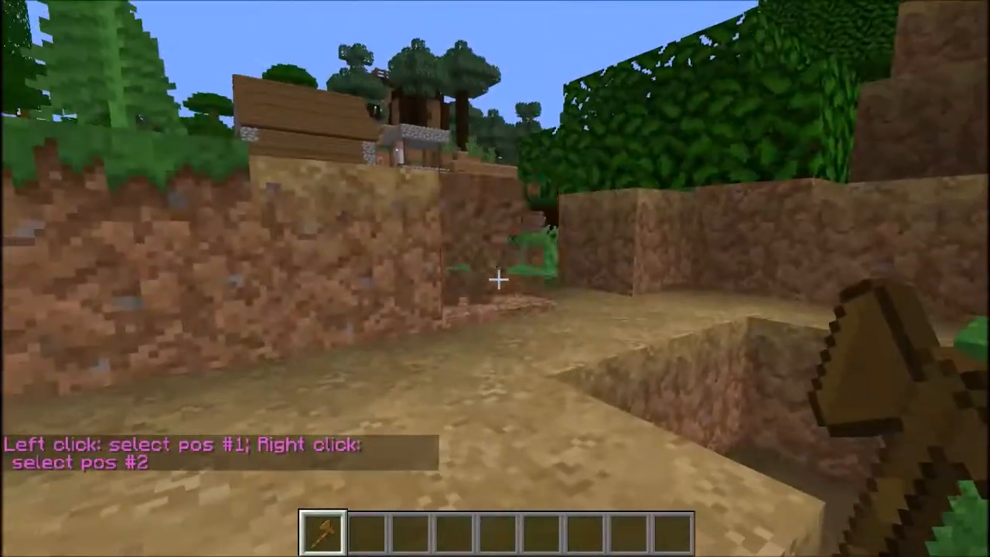
pyautogui.click(499, 279)
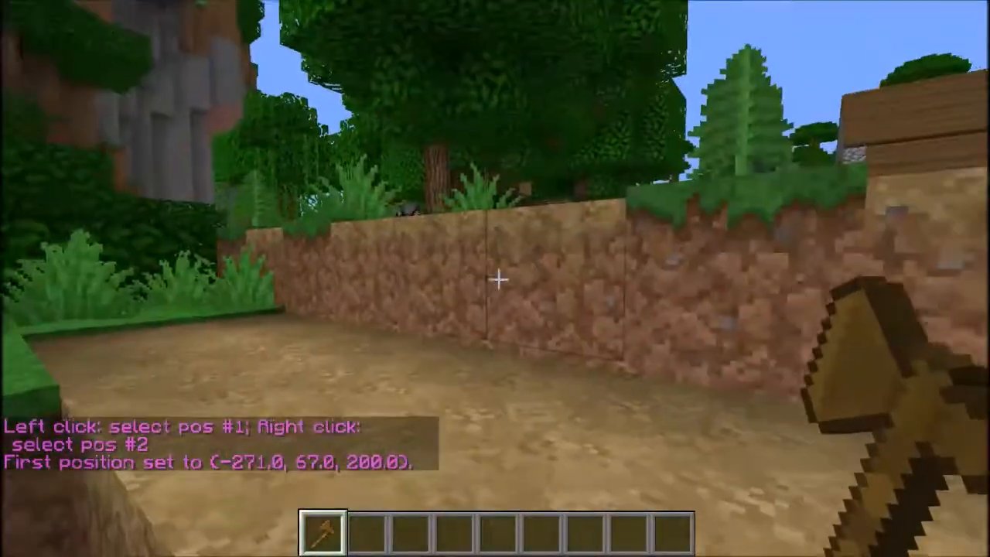
pyautogui.press('2')
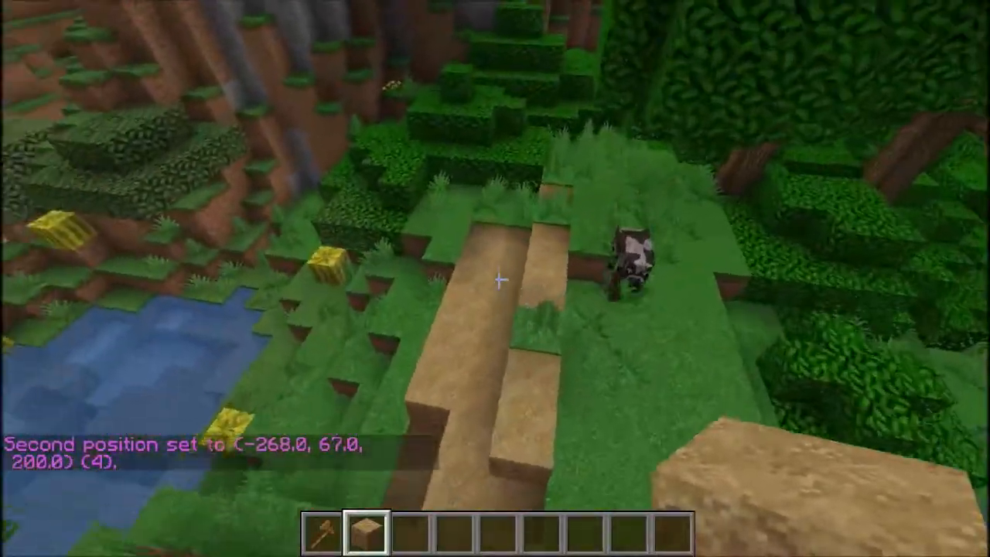
pyautogui.press('e')
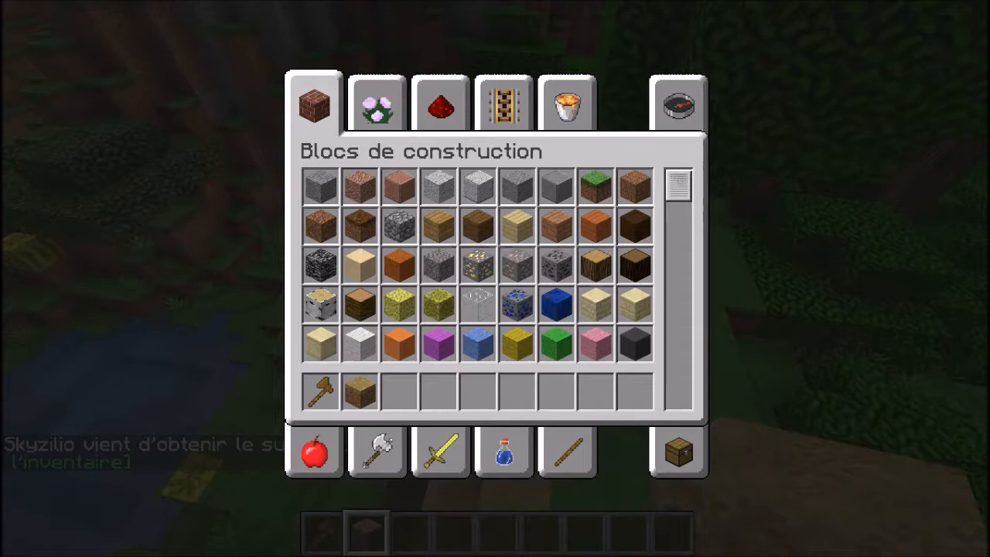
pyautogui.press('e')
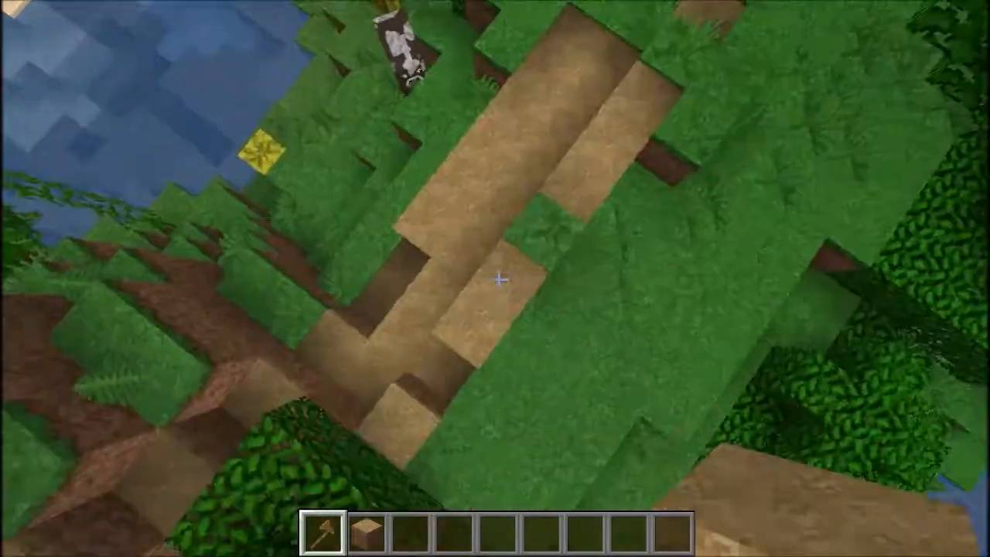
# Mark a selection along the dirt path from (-270, 67, 200) to (-266, 67, 200) with the wand and fill it using //set 3.
pyautogui.press('1')
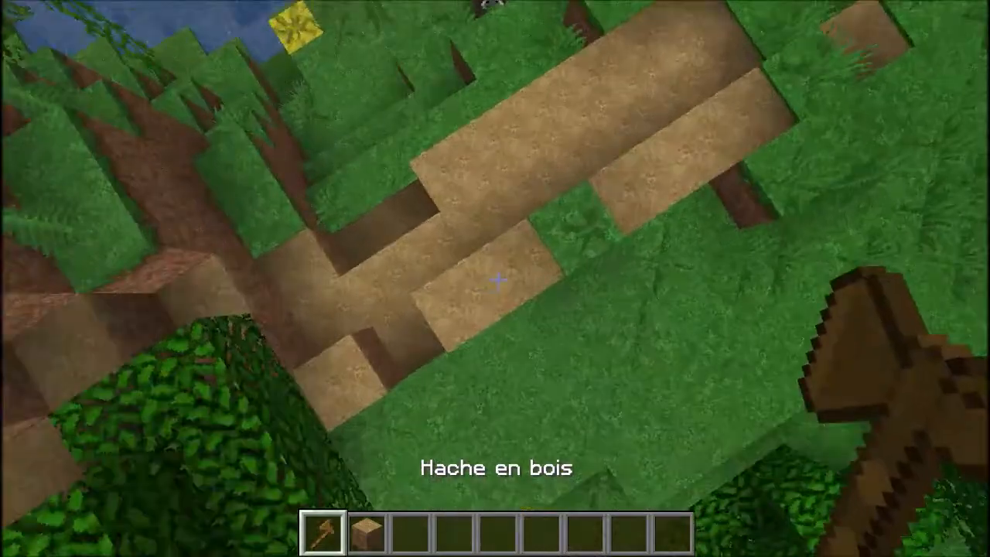
pyautogui.click(495, 280)
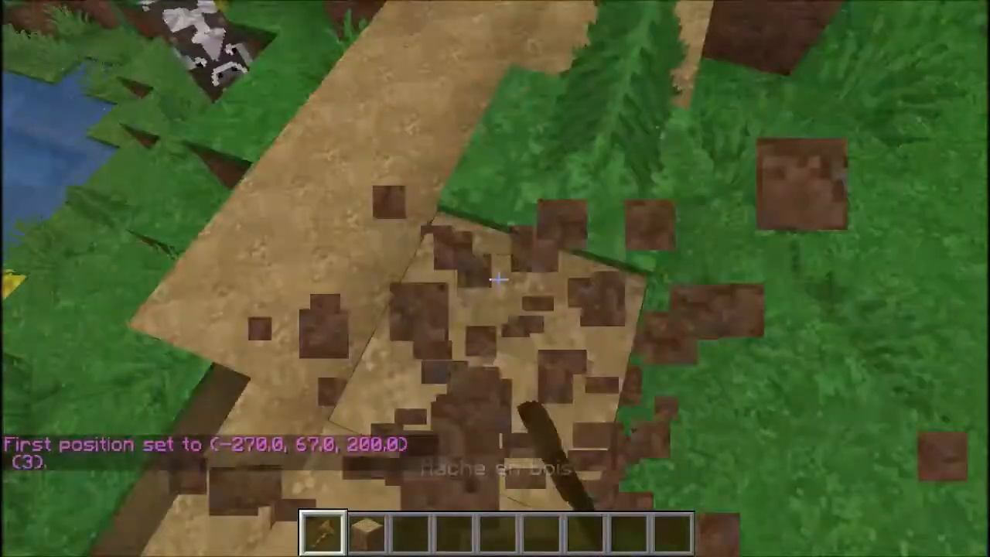
pyautogui.rightClick(495, 280)
pyautogui.press('/')
pyautogui.write('/s')
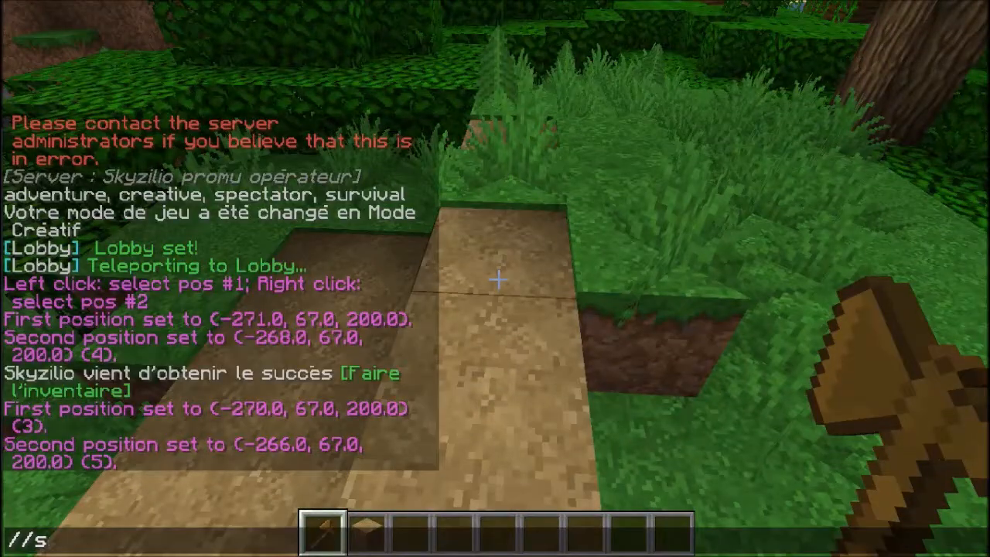
pyautogui.write('et 3')
pyautogui.press('Return')
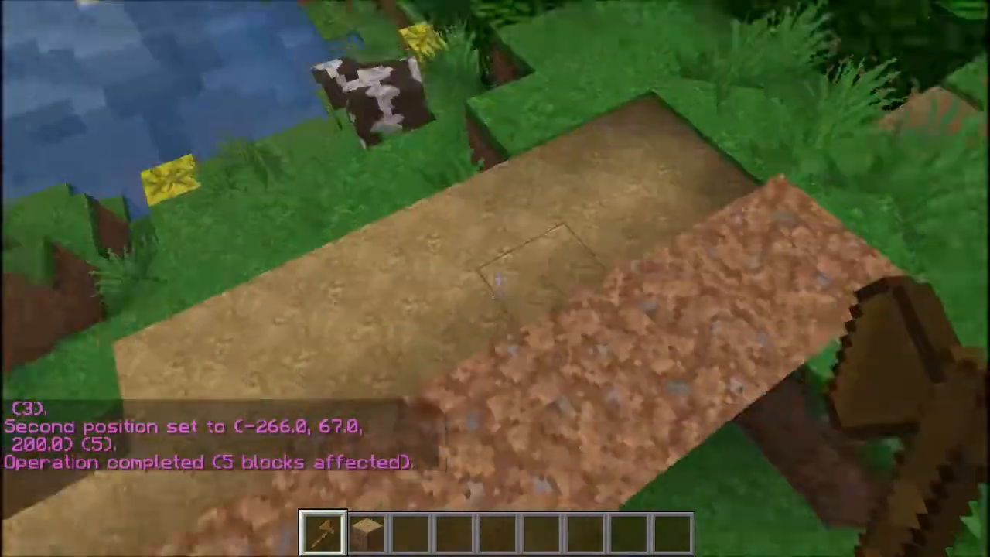
# Replace the blocks in the current path selection with block ID 1 using the //set 1 command.
pyautogui.press('/')
pyautogui.write('/se')
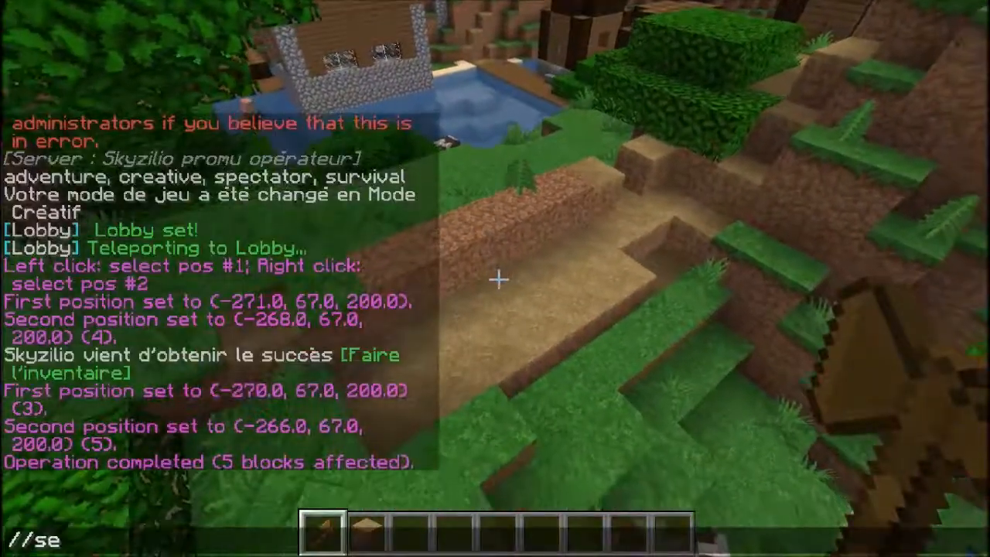
pyautogui.write('t 1')
pyautogui.press('Return')
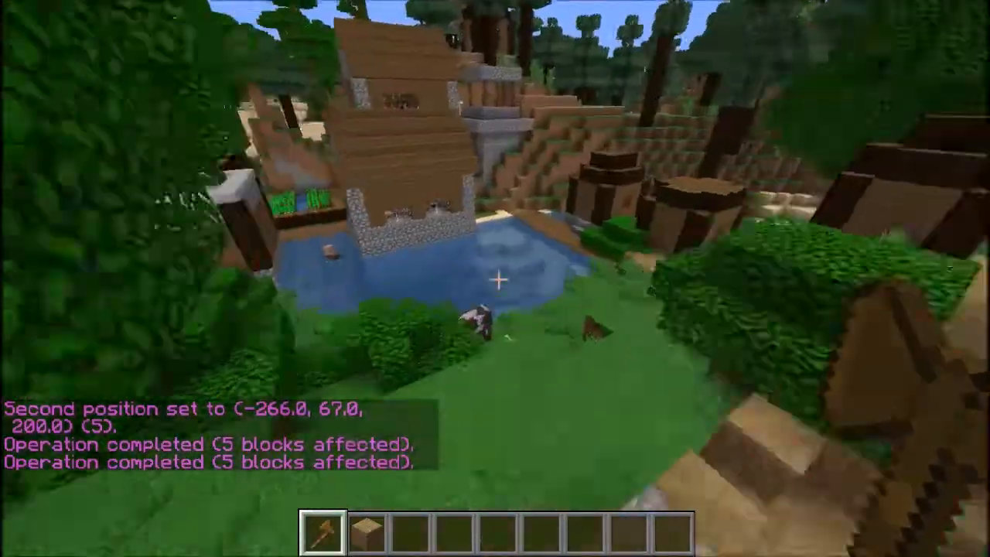
# Fly up above the village roofs, show the character in front-facing third-person view, and swing its empty hand.
pyautogui.press('w')
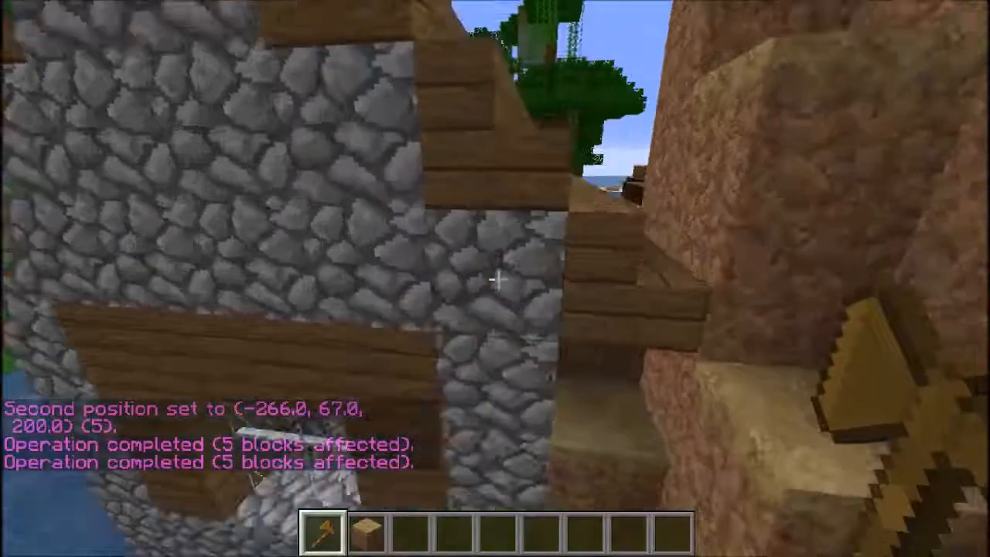
pyautogui.press('F5')
pyautogui.press('F5')
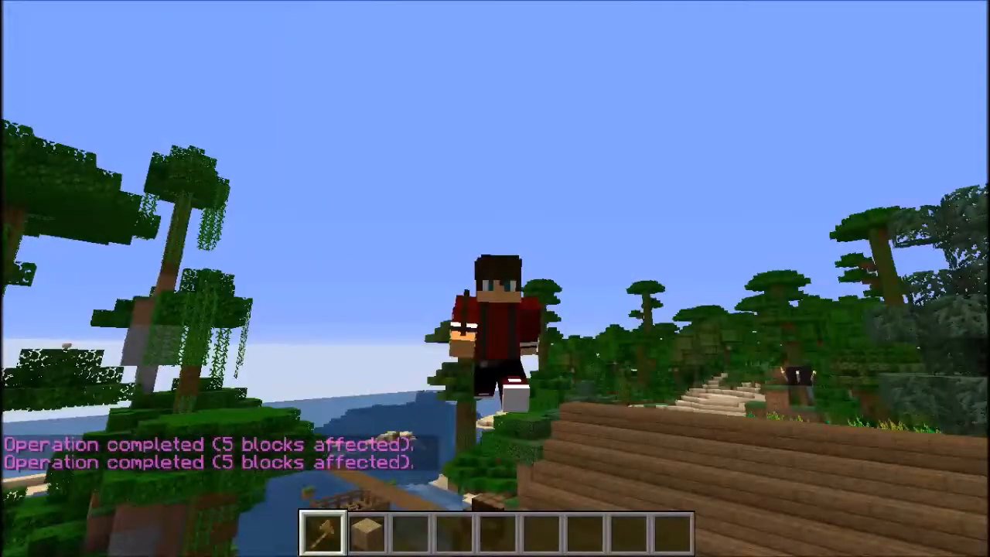
pyautogui.scroll(-2, 495, 278)
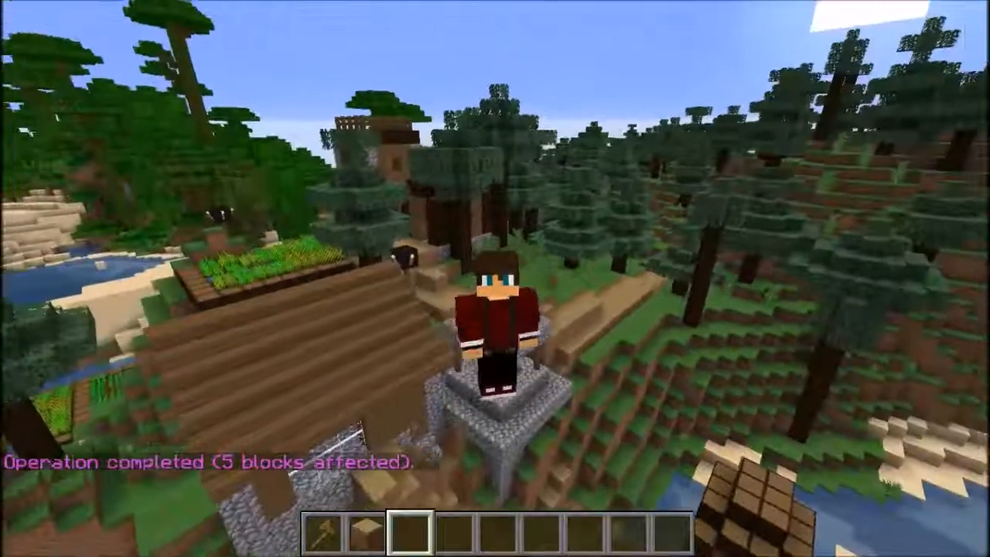
pyautogui.click(495, 279)
pyautogui.click(495, 278)
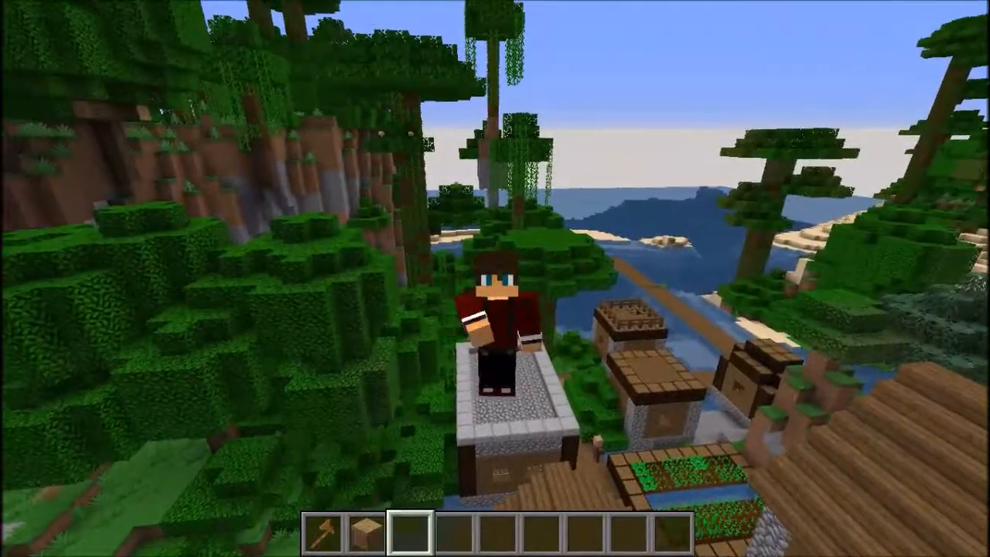
pyautogui.click(495, 279)
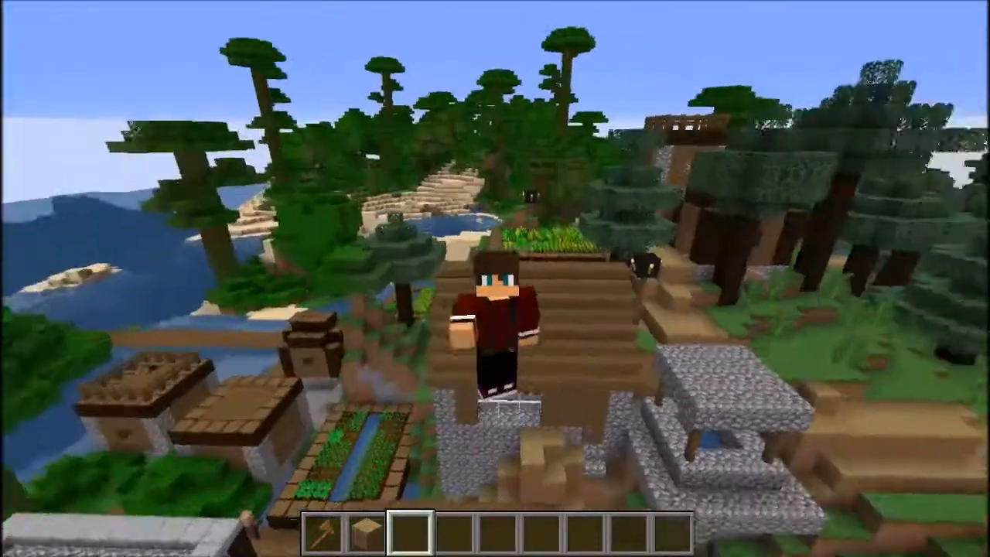